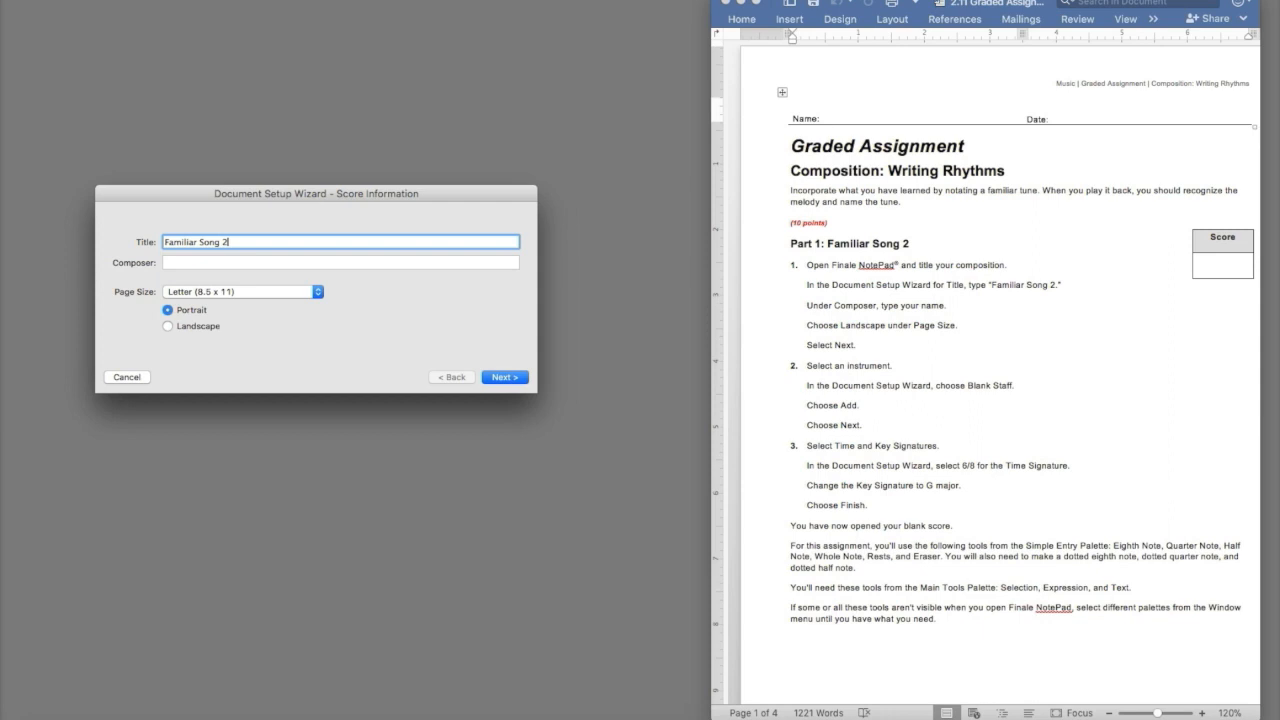
Enter the composer's name, set the page to Landscape, and continue to the instrument selection.
{"action": "type", "text": "Mr. England"}
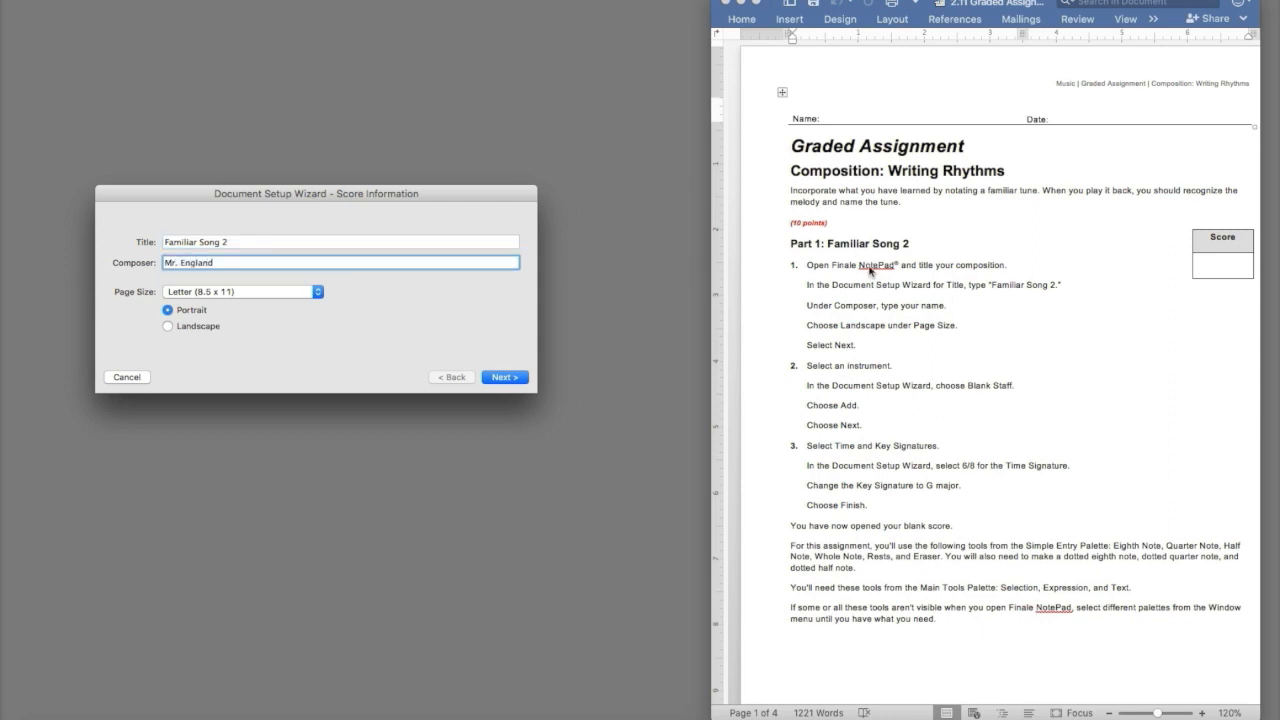
{"action": "left_click", "coordinate": [168, 326]}
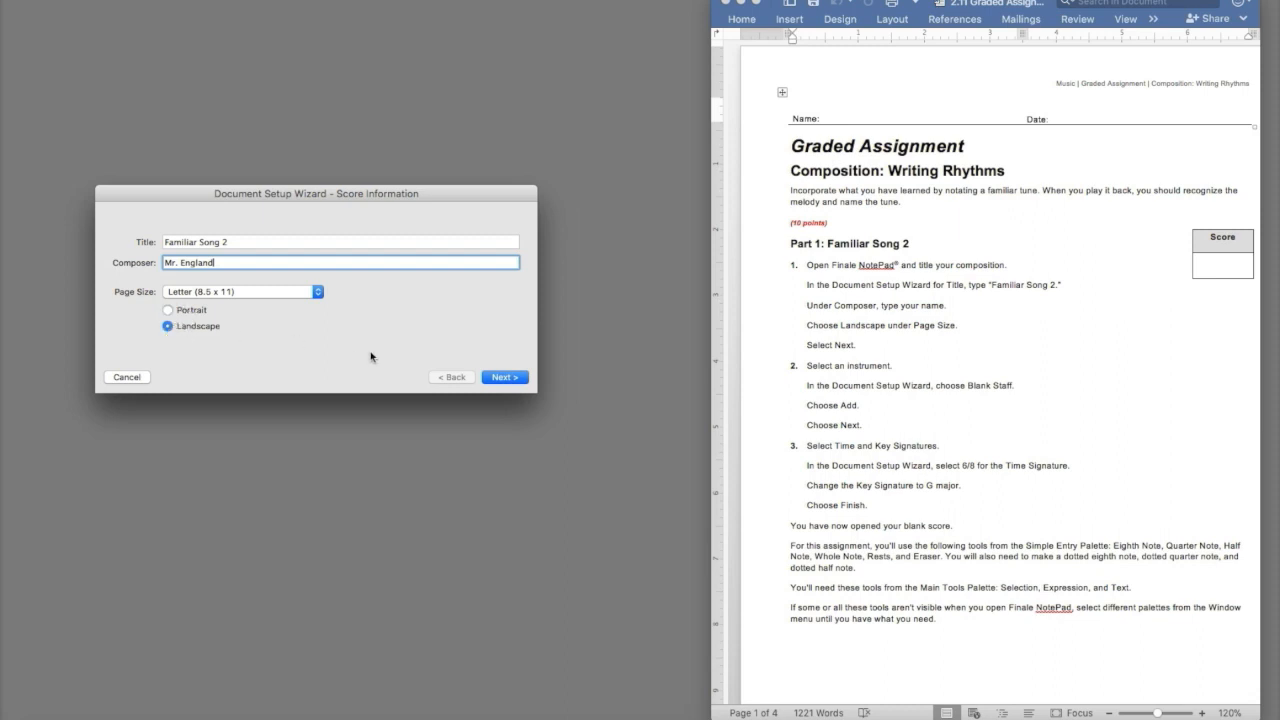
{"action": "left_click", "coordinate": [516, 379]}
In the Word assignment document, strike through all of item 1 under Part 1, from opening Finale NotePad to "Select Next.".
{"action": "left_click", "coordinate": [806, 332]}
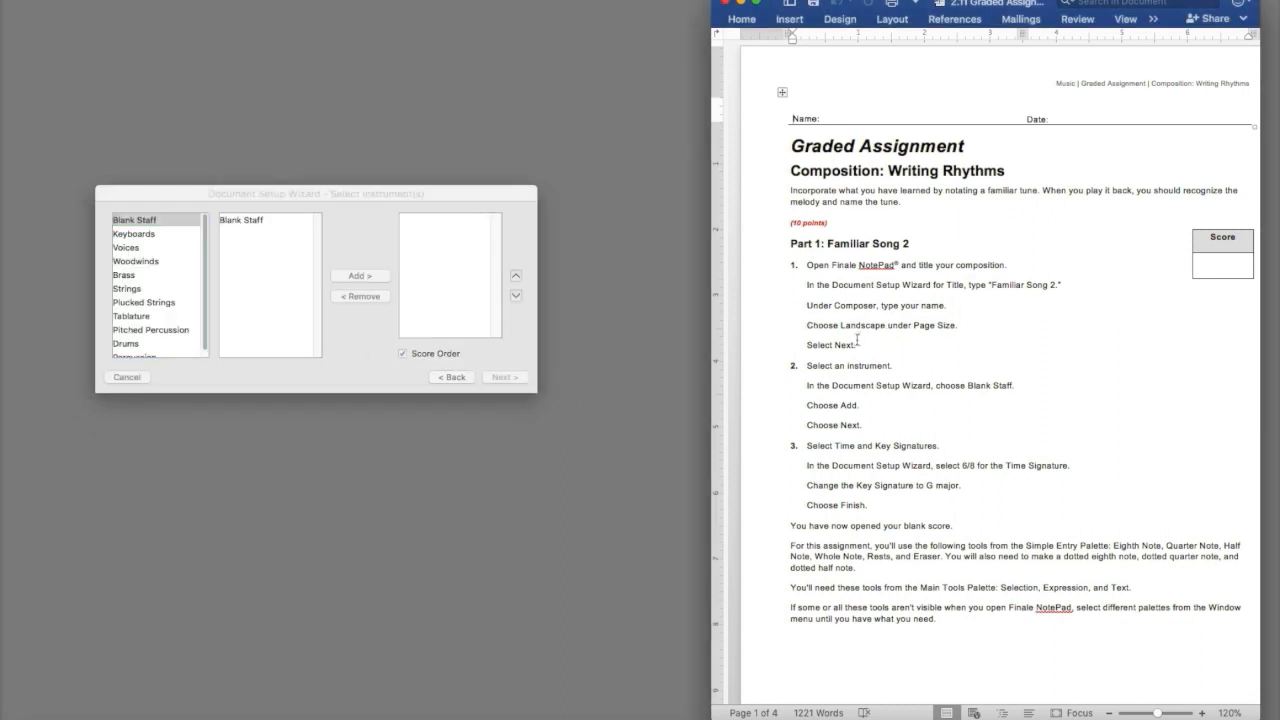
{"action": "left_click_drag", "start_coordinate": [857, 344], "coordinate": [783, 258]}
{"action": "left_click", "coordinate": [782, 258]}
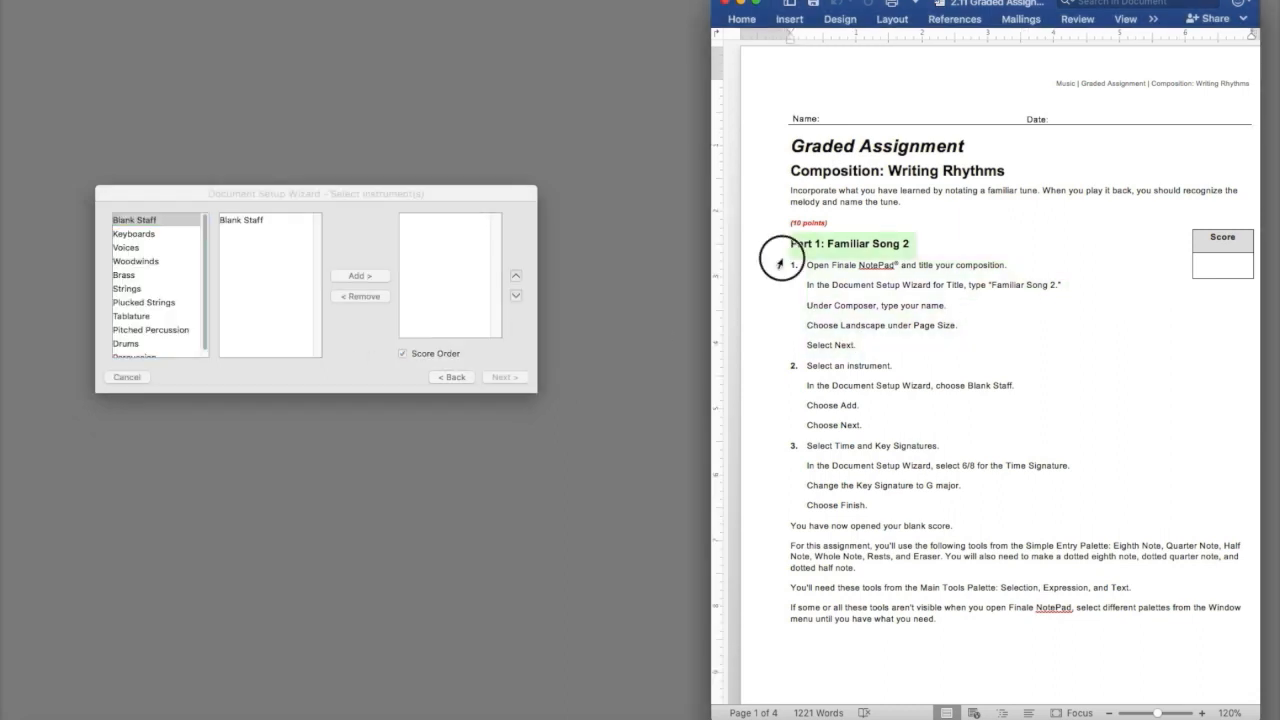
{"action": "left_click", "coordinate": [738, 18]}
{"action": "left_click", "coordinate": [862, 380]}
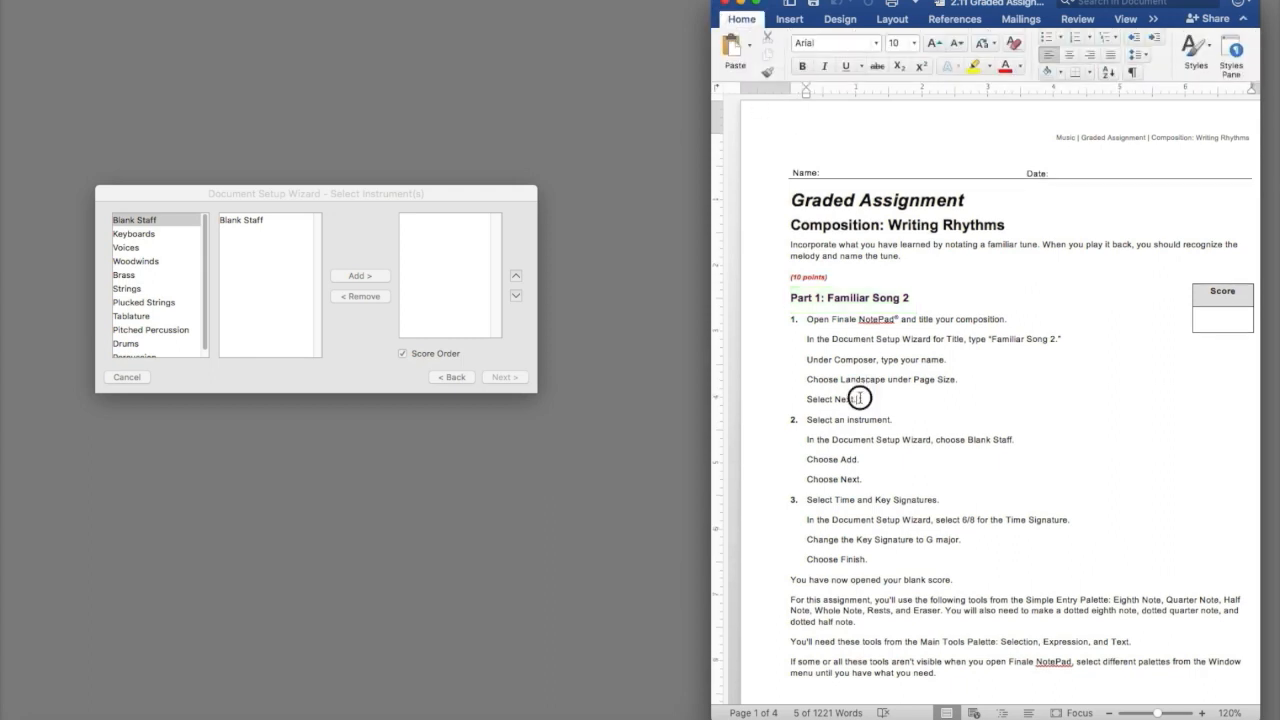
{"action": "left_click_drag", "start_coordinate": [865, 399], "coordinate": [791, 314]}
{"action": "left_click", "coordinate": [876, 66]}
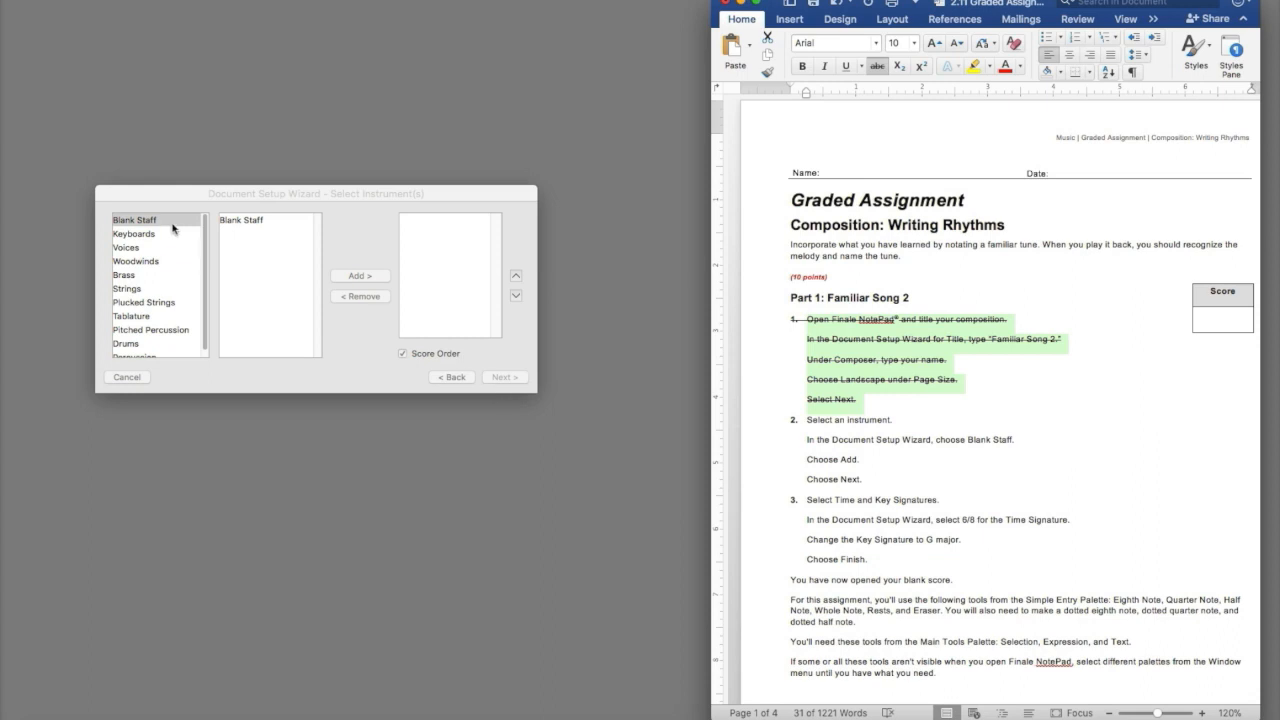
Back in the Document Setup Wizard, add a Blank Staff to the score and continue to the score settings.
{"action": "left_click", "coordinate": [270, 222]}
{"action": "left_click", "coordinate": [266, 221]}
{"action": "left_click", "coordinate": [360, 276]}
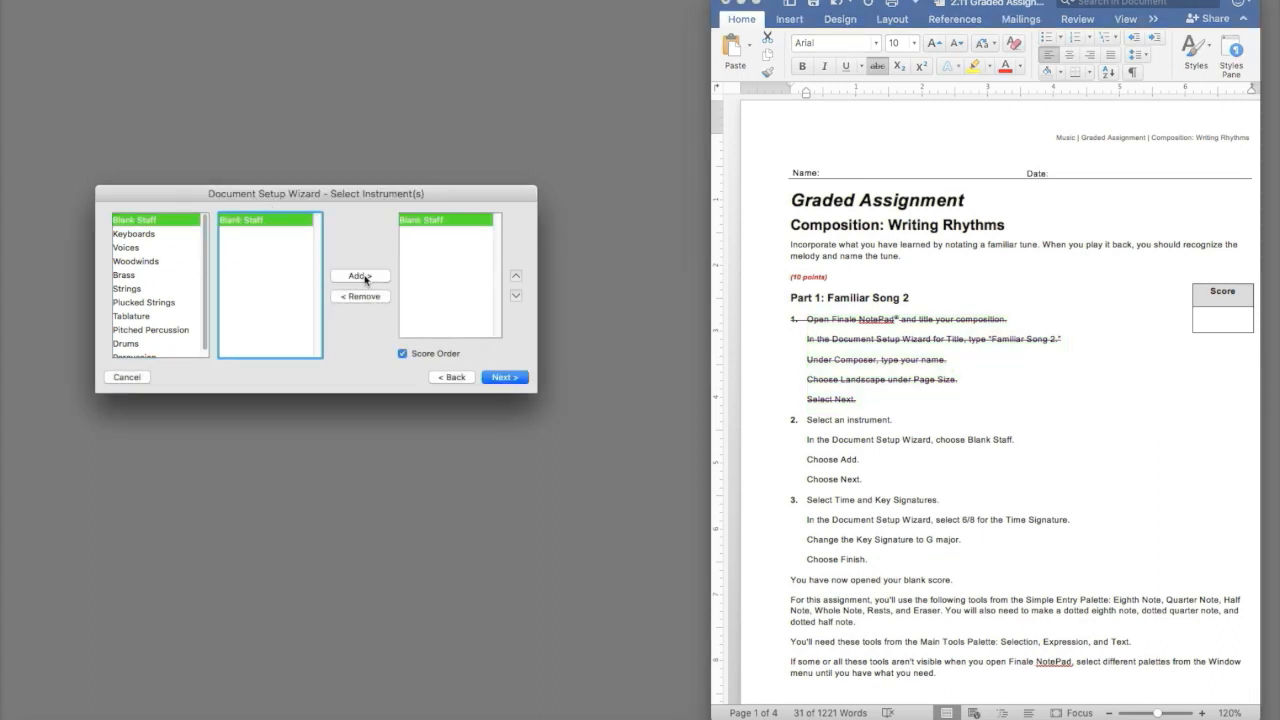
{"action": "left_click", "coordinate": [504, 377]}
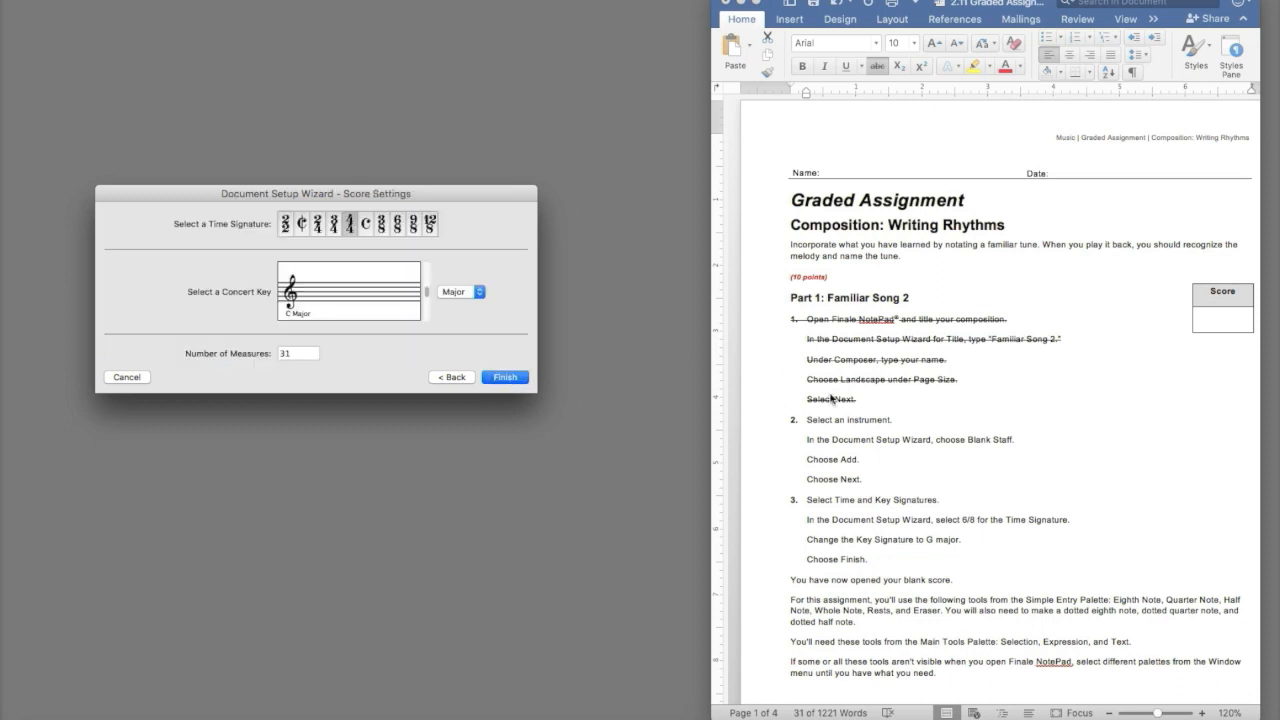
Strike through all of item 2, "Select an instrument," in the Word assignment document.
{"action": "left_click", "coordinate": [815, 450]}
{"action": "left_click_drag", "start_coordinate": [815, 450], "coordinate": [777, 423]}
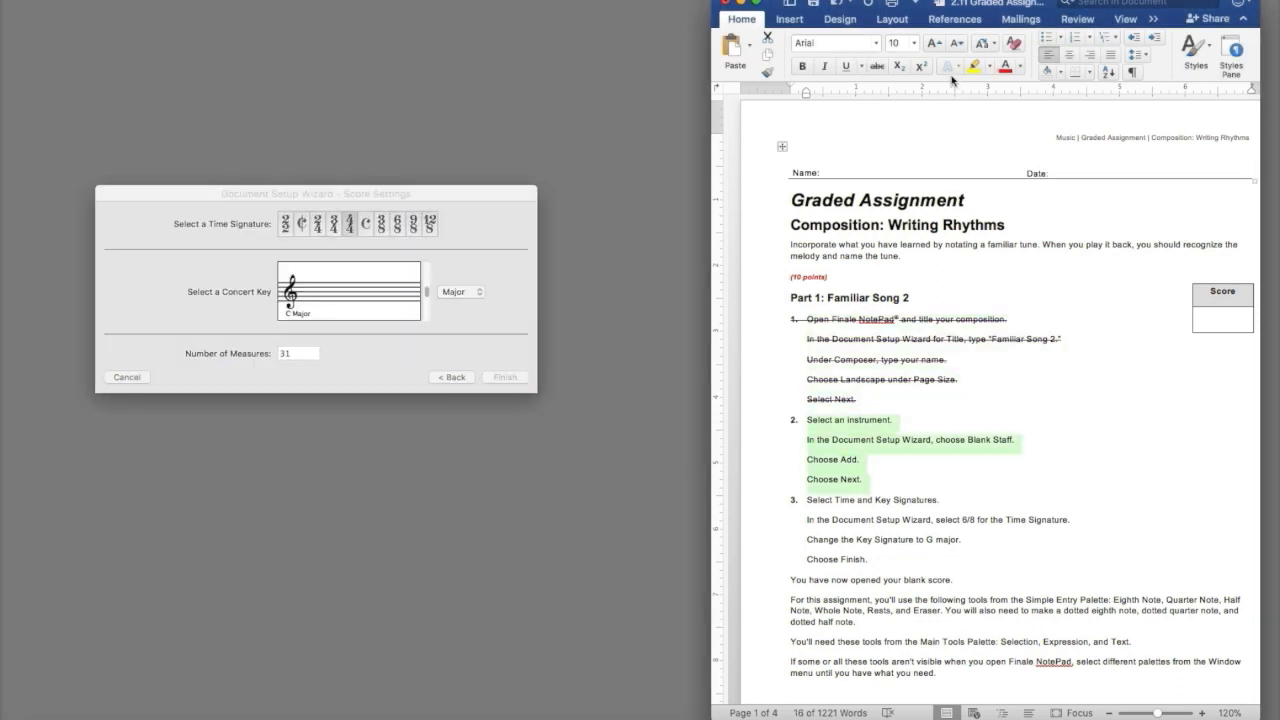
{"action": "left_click", "coordinate": [877, 66]}
Set the new score to 6/8 time and the key of G major, and finish the Document Setup Wizard.
{"action": "scroll", "coordinate": [907, 443], "scroll_direction": "down", "scroll_amount": 3}
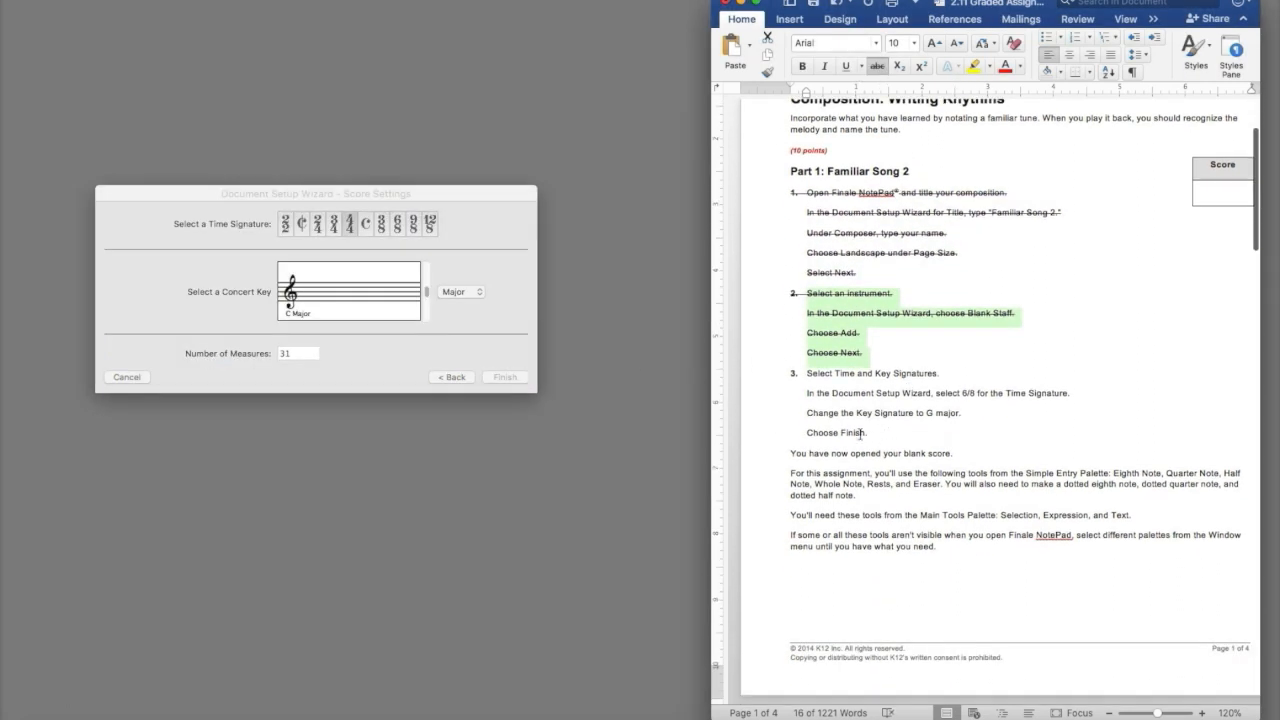
{"action": "left_click", "coordinate": [498, 318]}
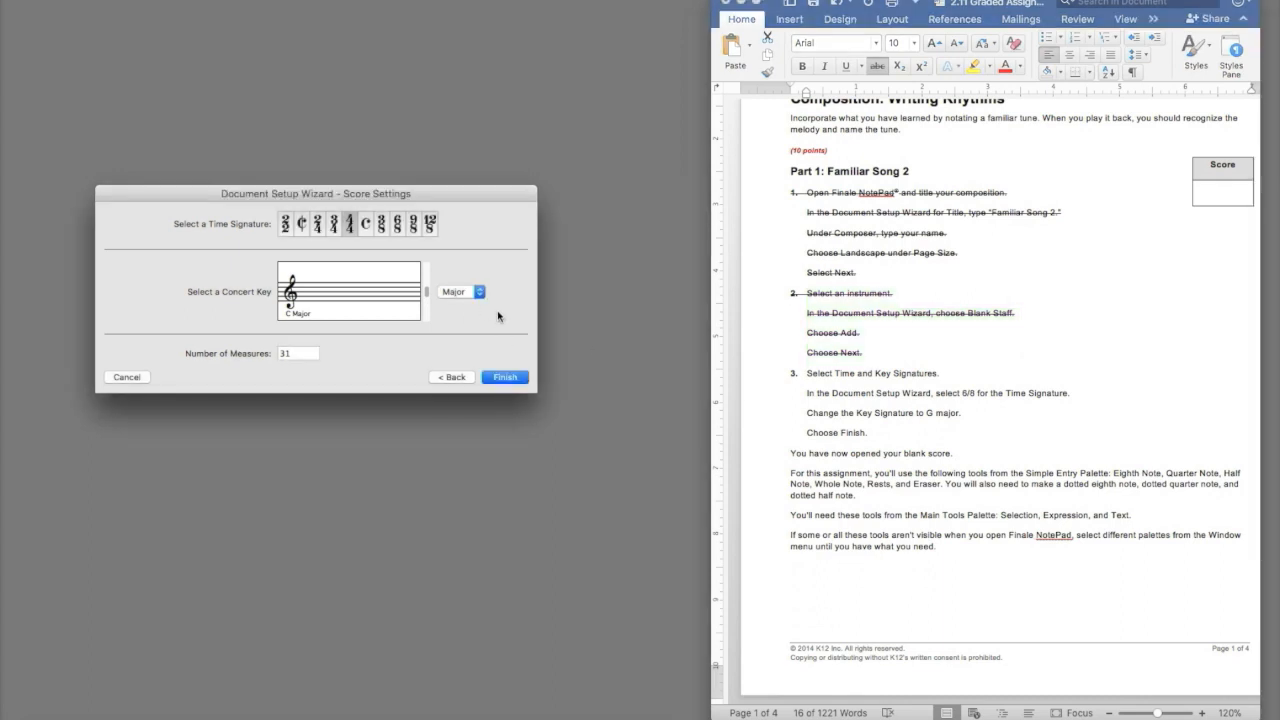
{"action": "left_click", "coordinate": [399, 228]}
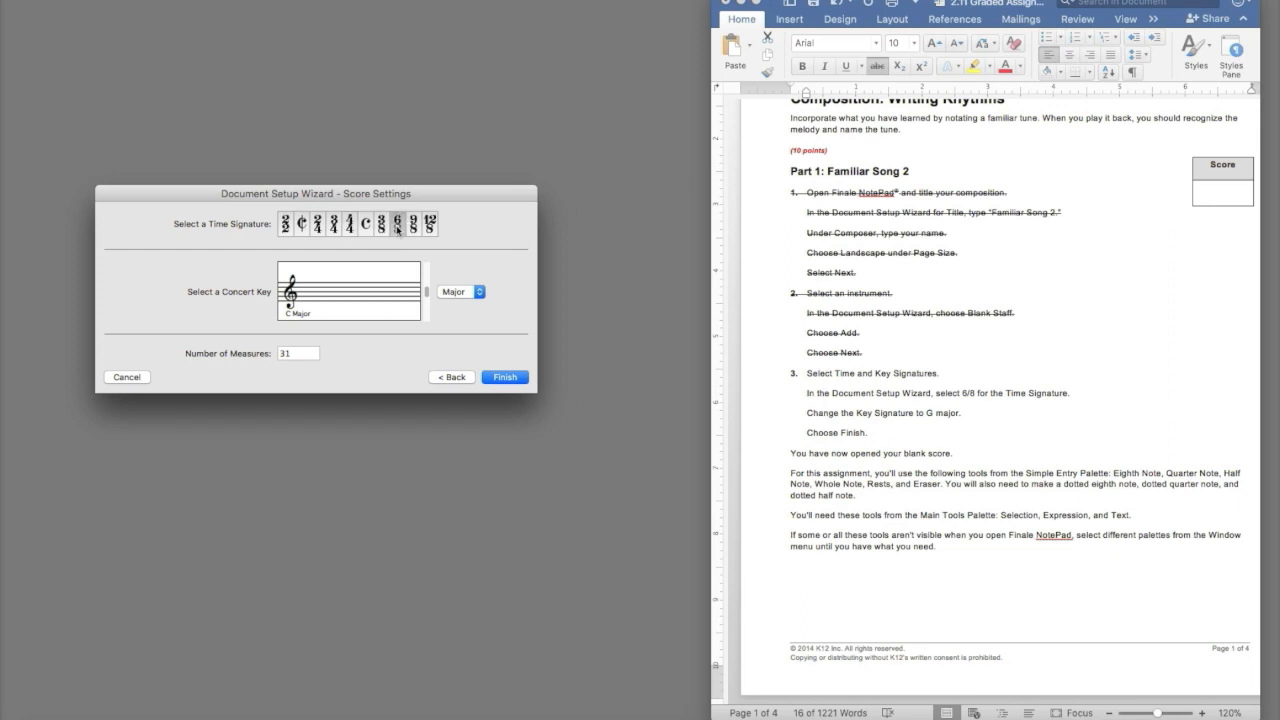
{"action": "left_click", "coordinate": [427, 272]}
{"action": "left_click", "coordinate": [427, 271]}
{"action": "left_click", "coordinate": [506, 377]}
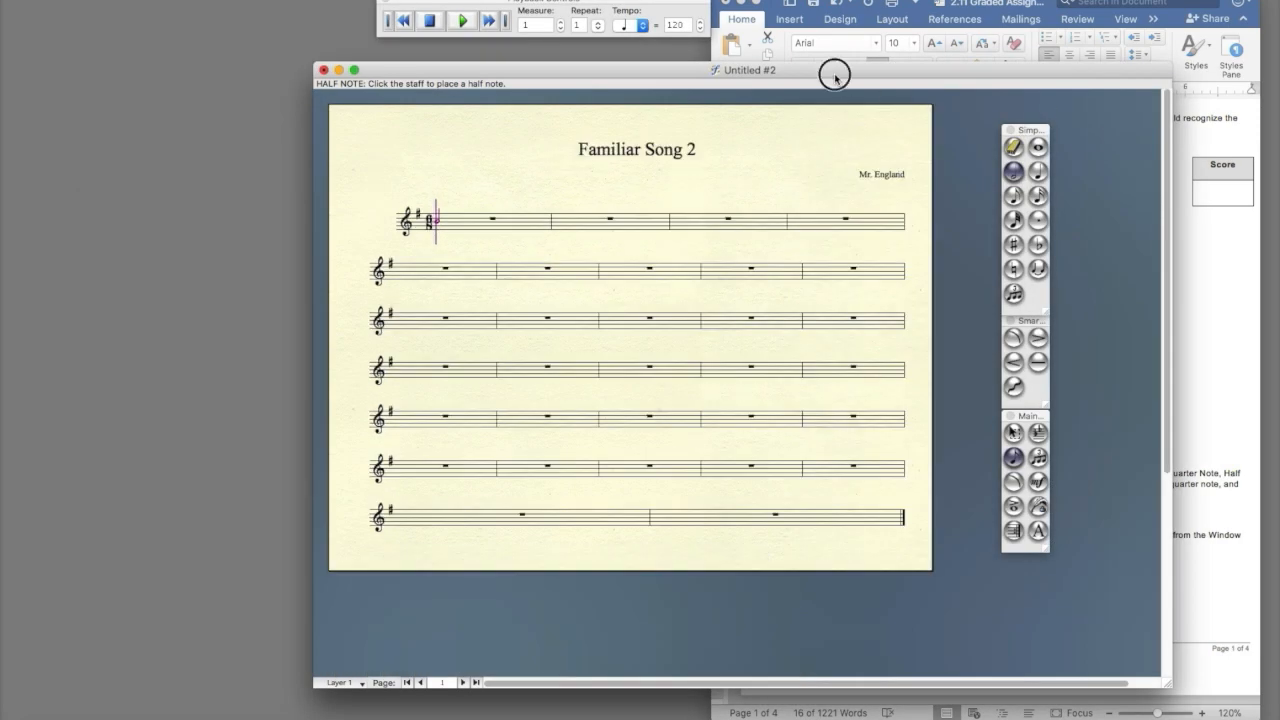
Move the score window and the three tool palettes away from the assignment document so its instructions are uncovered.
{"action": "left_click_drag", "start_coordinate": [834, 74], "coordinate": [492, 109]}
{"action": "left_click_drag", "start_coordinate": [1030, 131], "coordinate": [69, 9]}
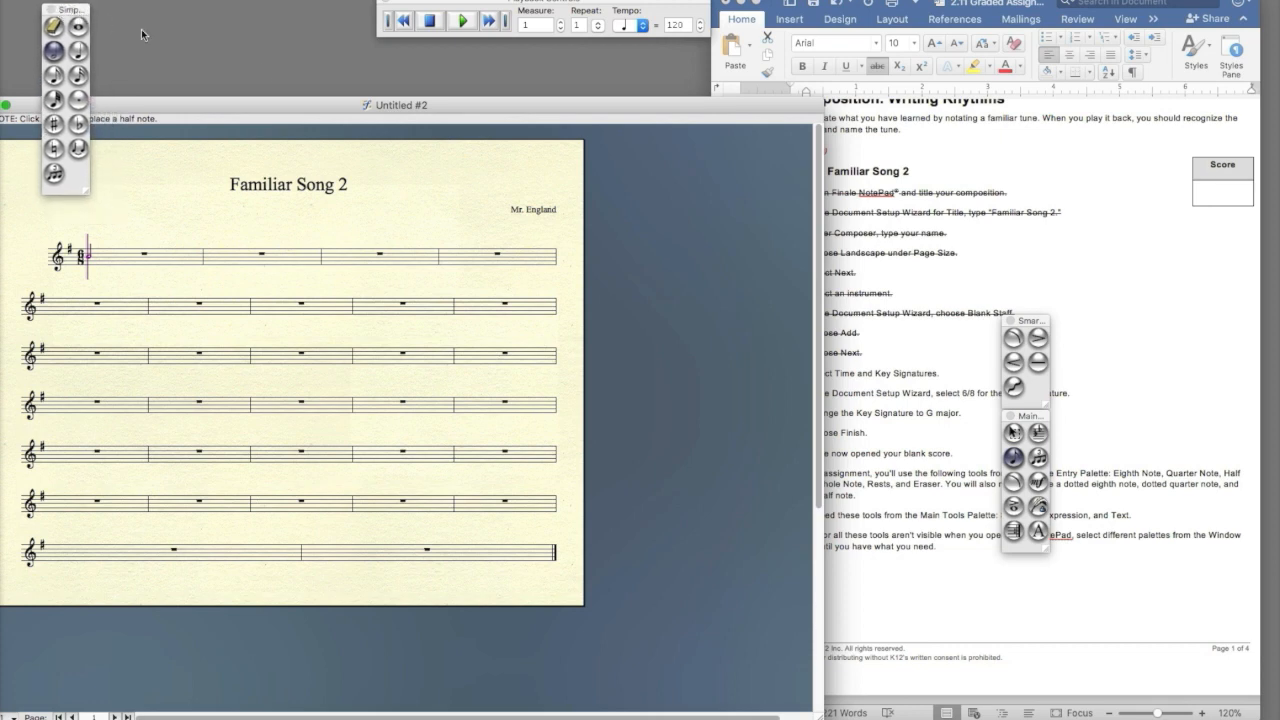
{"action": "left_click_drag", "start_coordinate": [1035, 320], "coordinate": [195, 33]}
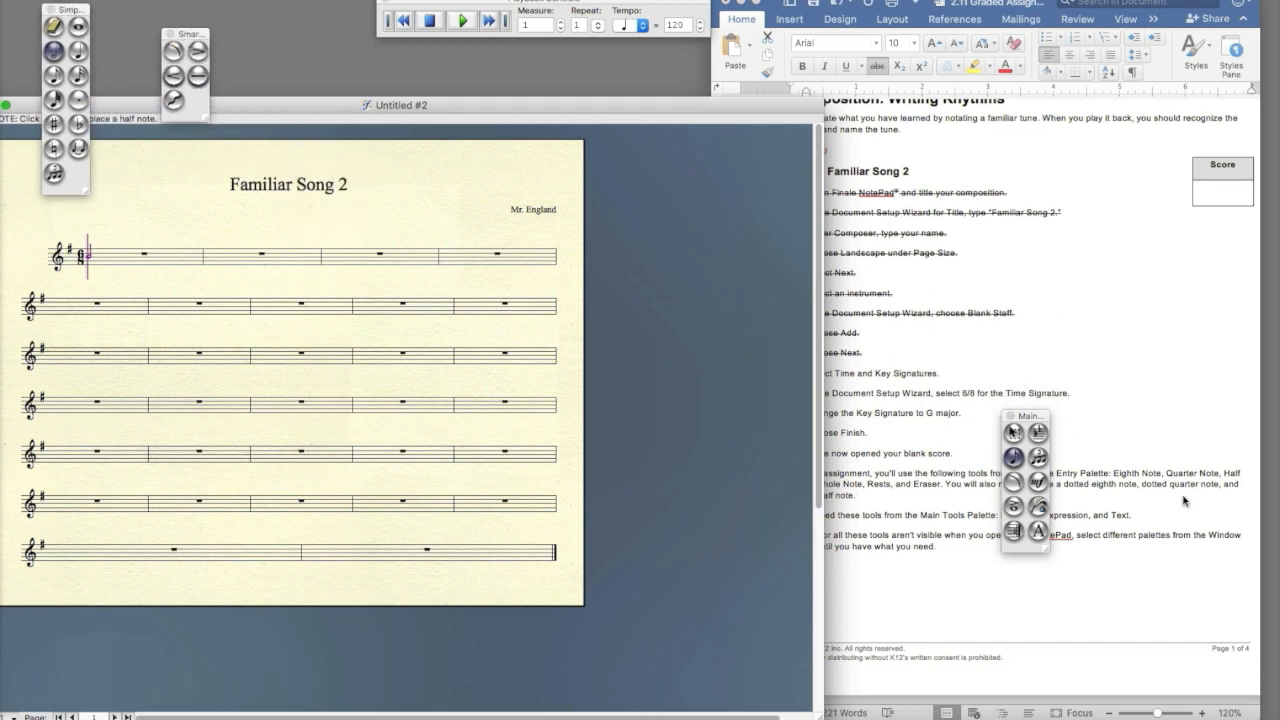
{"action": "left_click_drag", "start_coordinate": [1015, 425], "coordinate": [215, 15]}
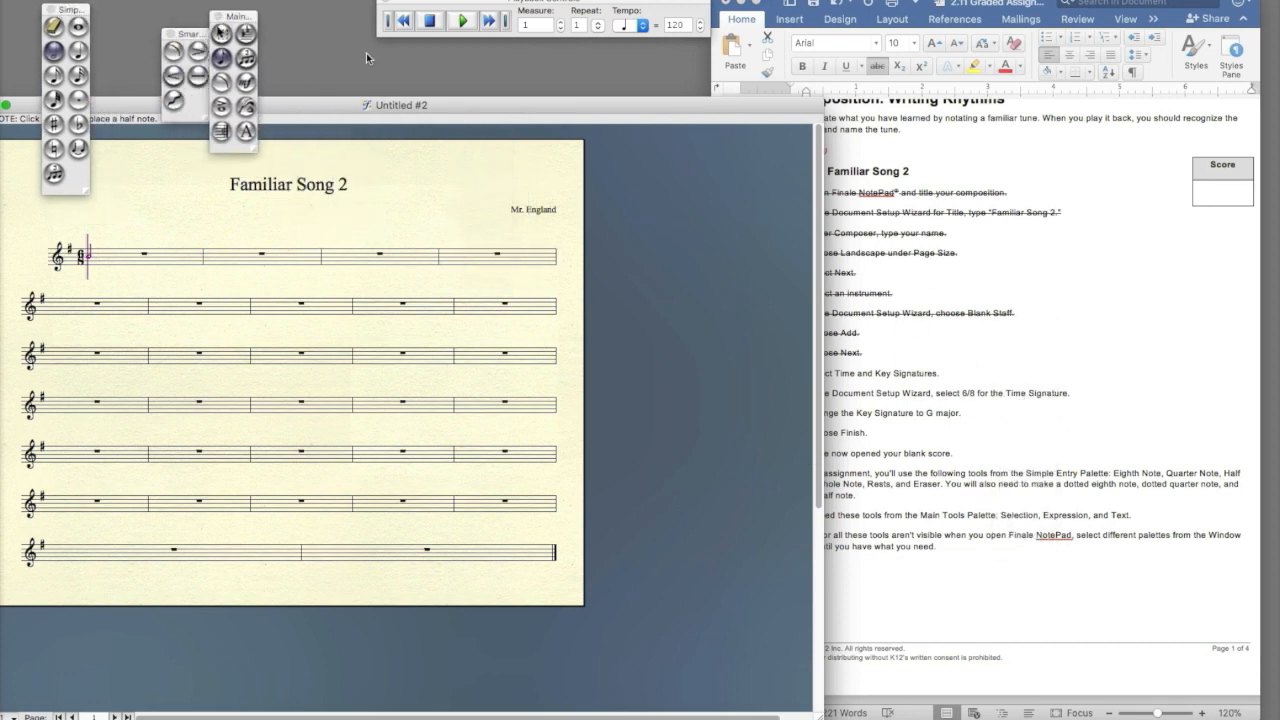
Strike through all of item 3, "Select Time and Key Signatures," in the Word assignment document.
{"action": "left_click", "coordinate": [1084, 460]}
{"action": "left_click_drag", "start_coordinate": [880, 437], "coordinate": [786, 376]}
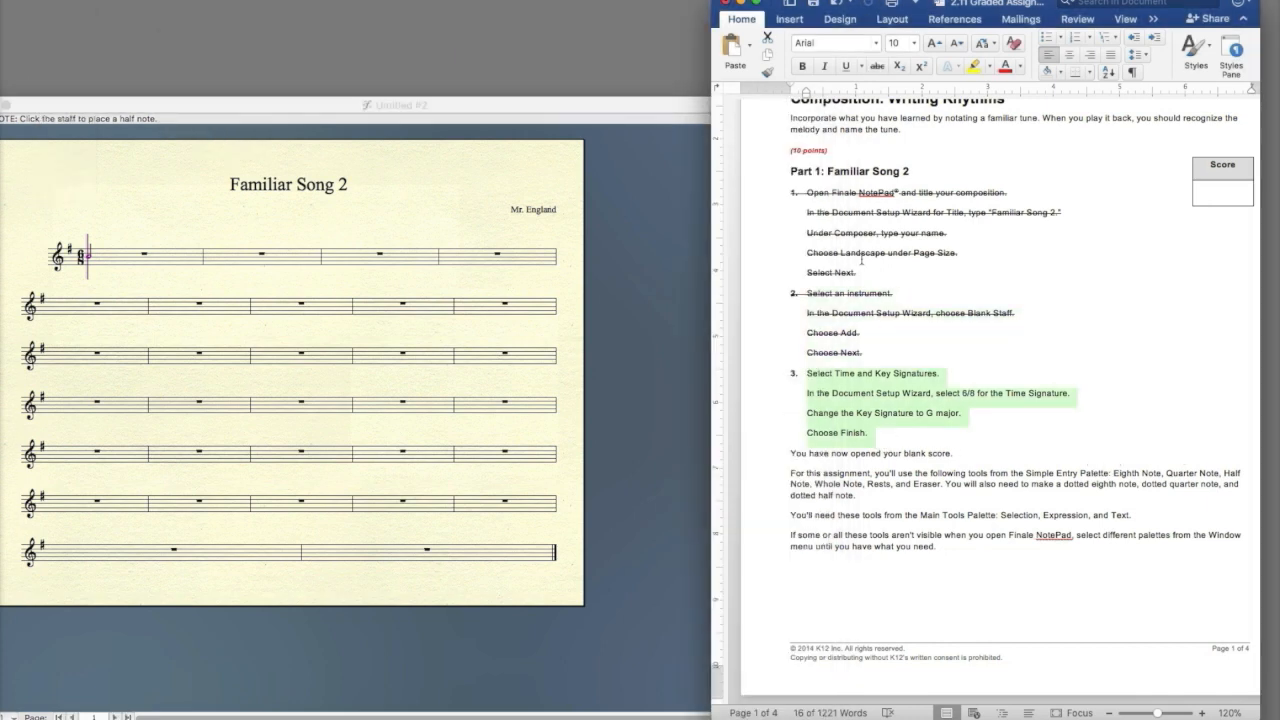
{"action": "left_click", "coordinate": [877, 66]}
Return to the Finale NotePad score, zoom it to 200%, and line up the Smart Shape and Main palettes beside the Simple Entry palette.
{"action": "left_click", "coordinate": [652, 282]}
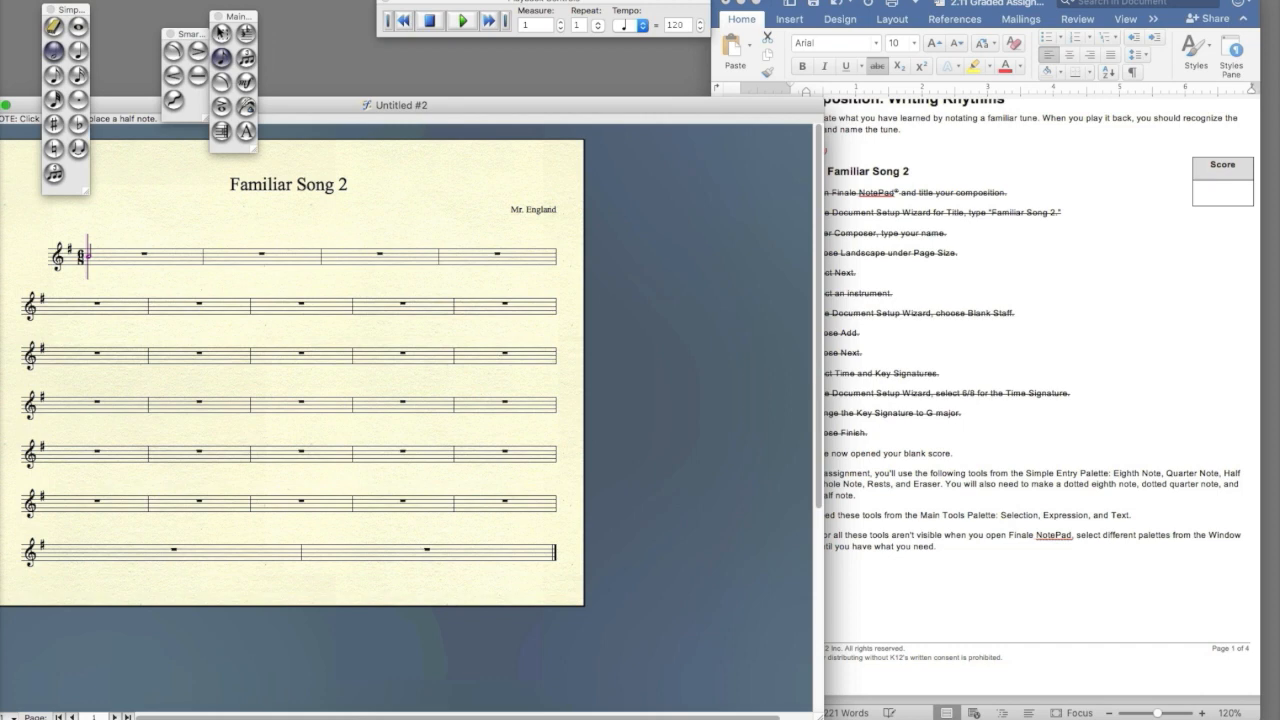
{"action": "left_click", "coordinate": [238, 1]}
{"action": "left_click", "coordinate": [272, 38]}
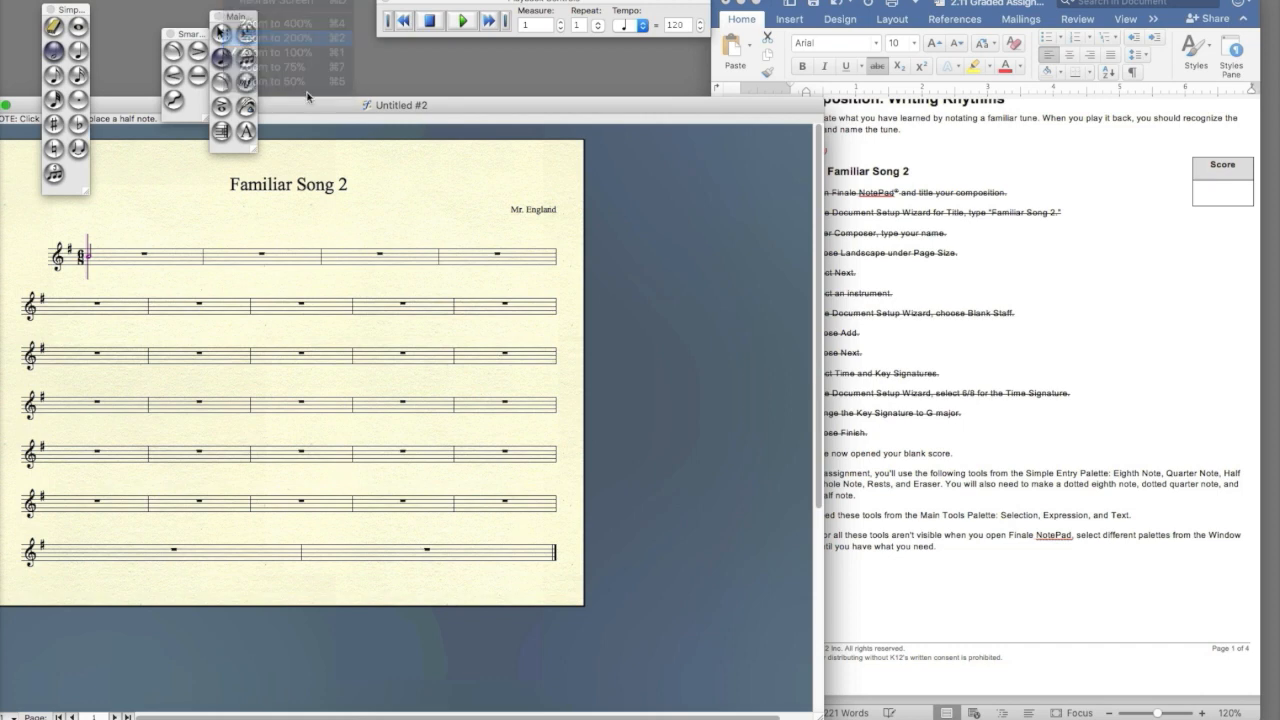
{"action": "scroll", "coordinate": [449, 333], "scroll_direction": "down", "scroll_amount": 3}
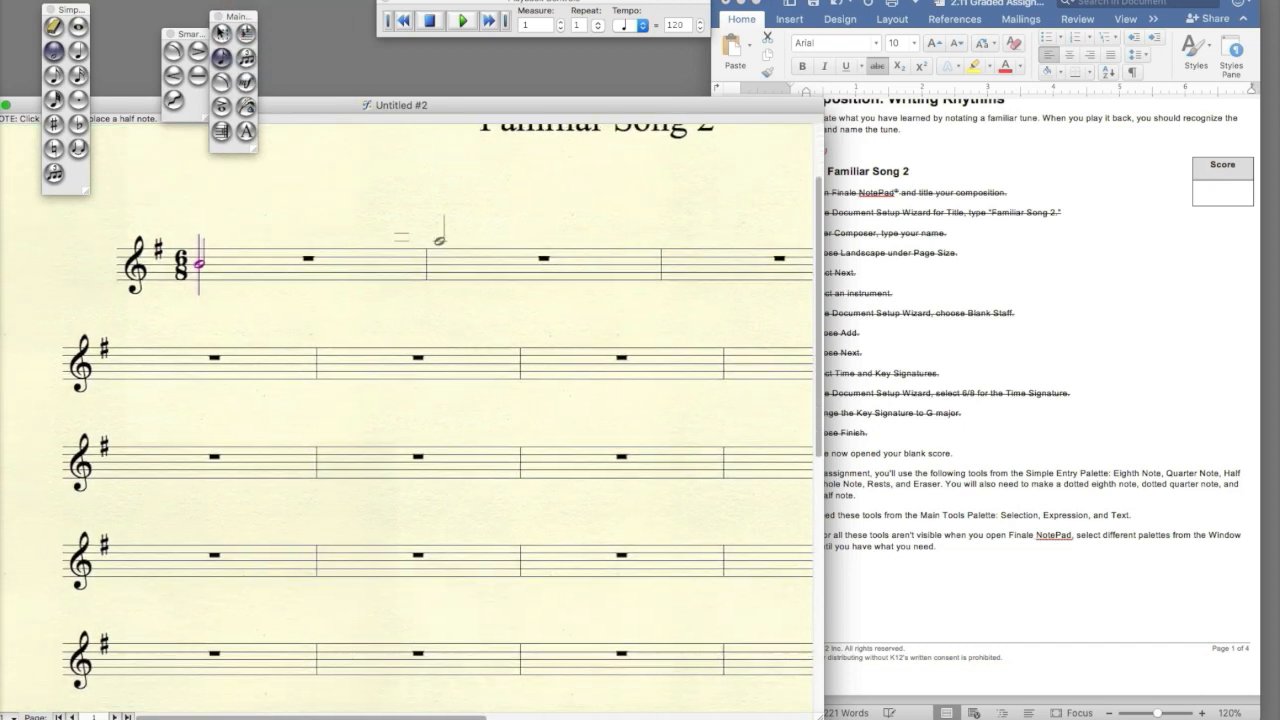
{"action": "left_click_drag", "start_coordinate": [190, 34], "coordinate": [134, 10]}
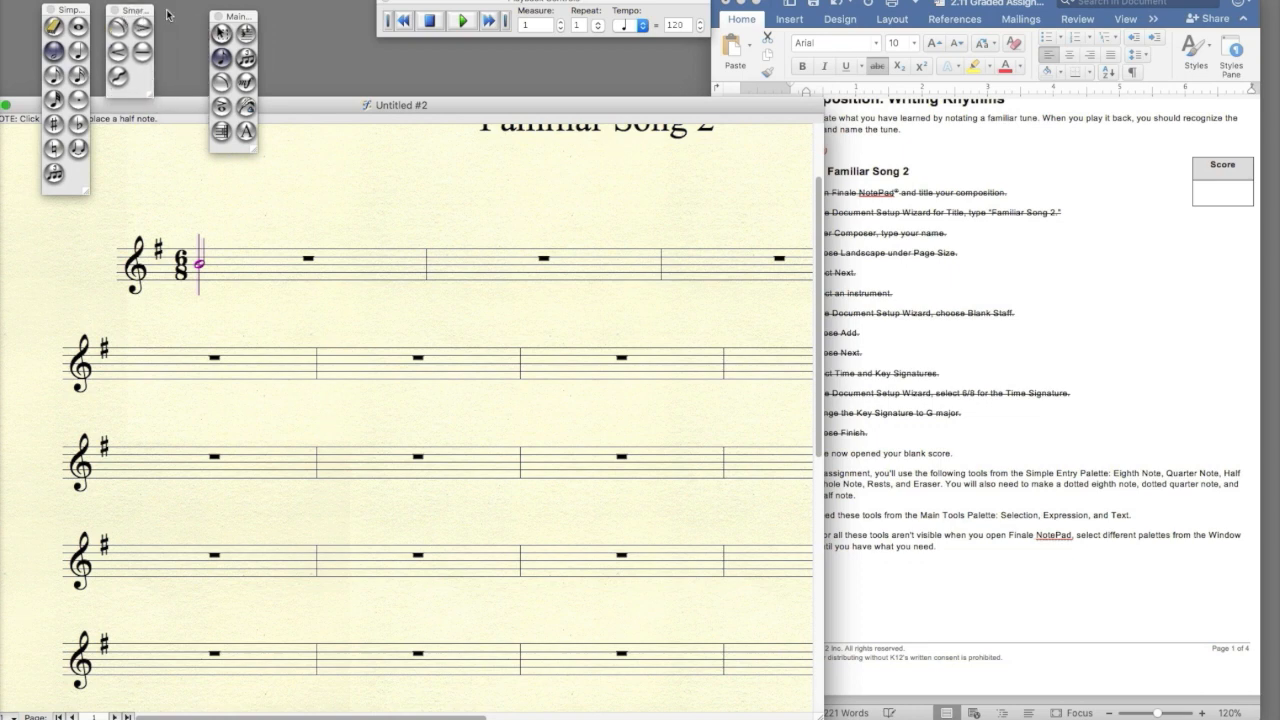
{"action": "left_click_drag", "start_coordinate": [228, 16], "coordinate": [204, 10]}
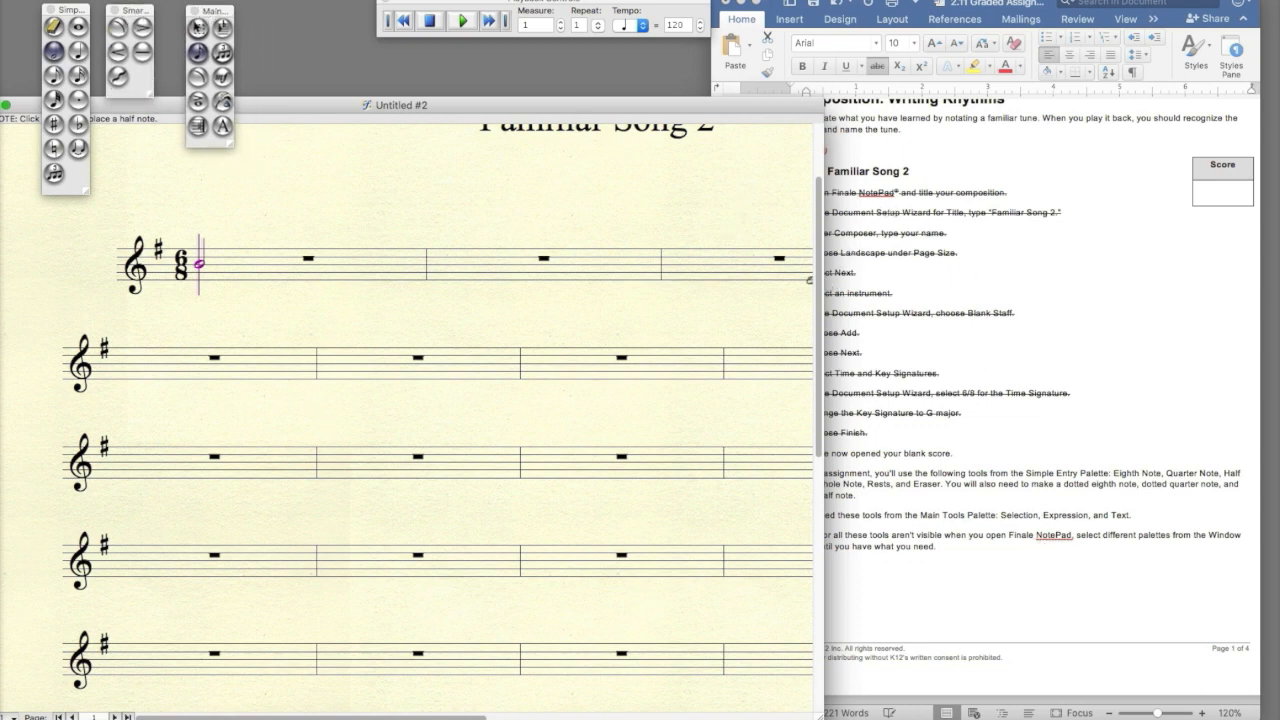
Shrink and reposition the score window so that it fits beside the assignment document with the song title and first staves showing.
{"action": "scroll", "coordinate": [818, 278], "scroll_direction": "down", "scroll_amount": 1}
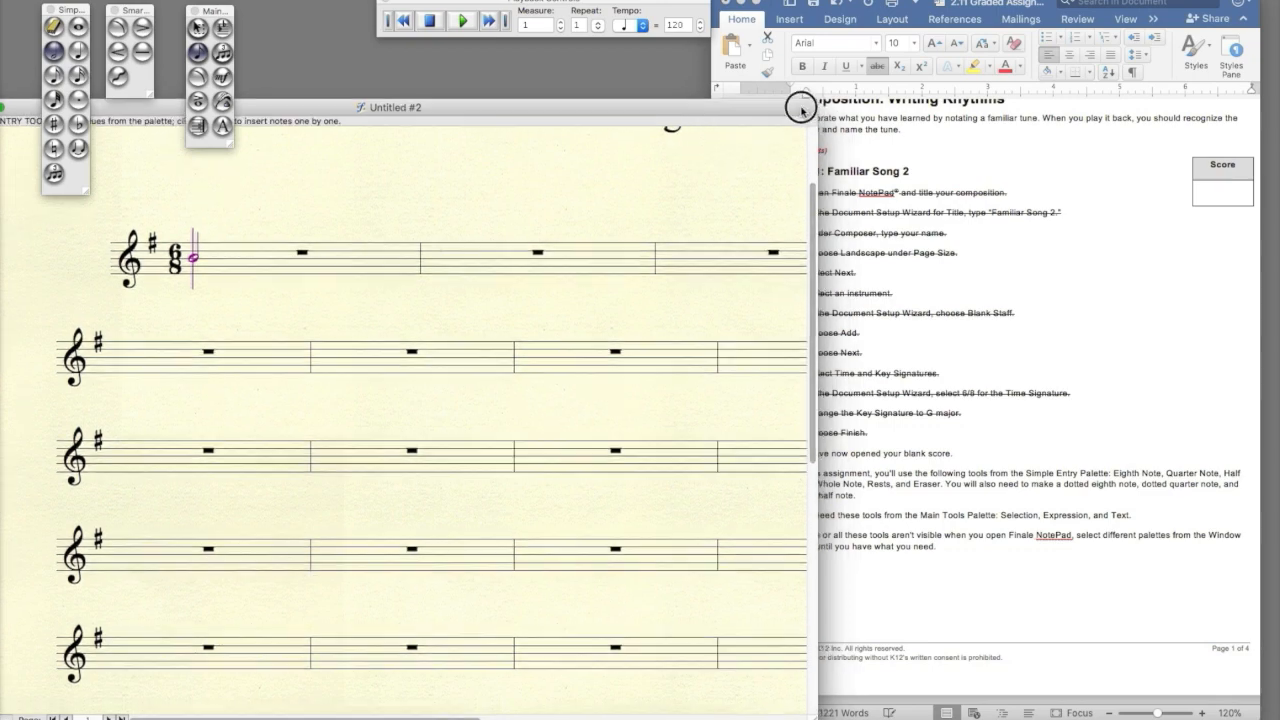
{"action": "left_click_drag", "start_coordinate": [815, 103], "coordinate": [855, 103]}
{"action": "left_click_drag", "start_coordinate": [854, 716], "coordinate": [731, 619]}
{"action": "scroll", "coordinate": [600, 480], "scroll_direction": "up", "scroll_amount": 3}
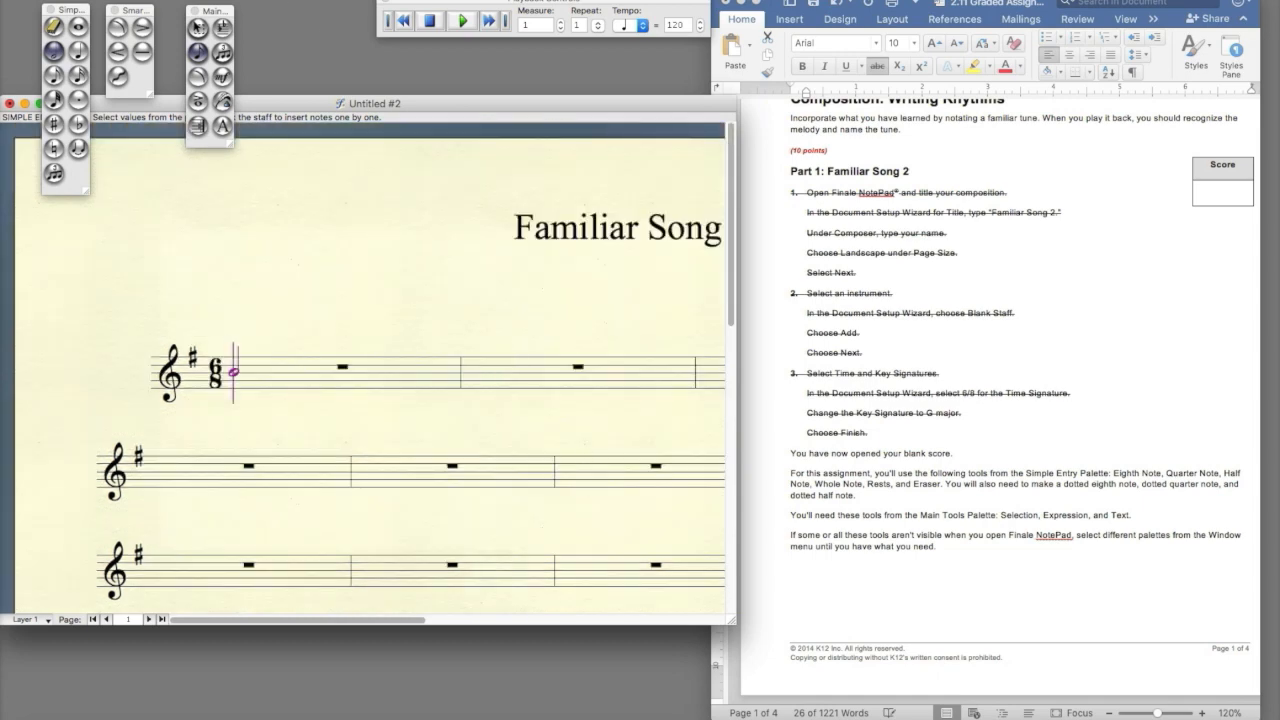
{"action": "left_click", "coordinate": [240, 0]}
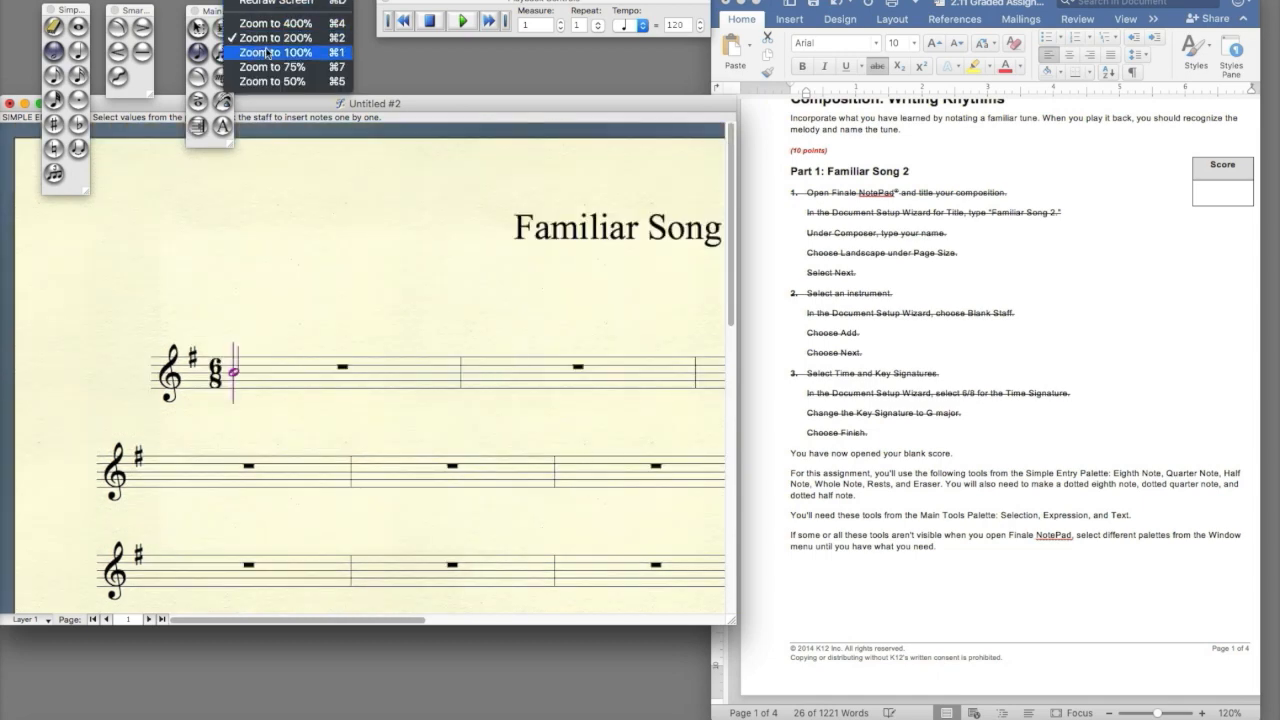
{"action": "left_click", "coordinate": [481, 111]}
{"action": "left_click_drag", "start_coordinate": [481, 111], "coordinate": [454, 97]}
{"action": "left_click", "coordinate": [240, 0]}
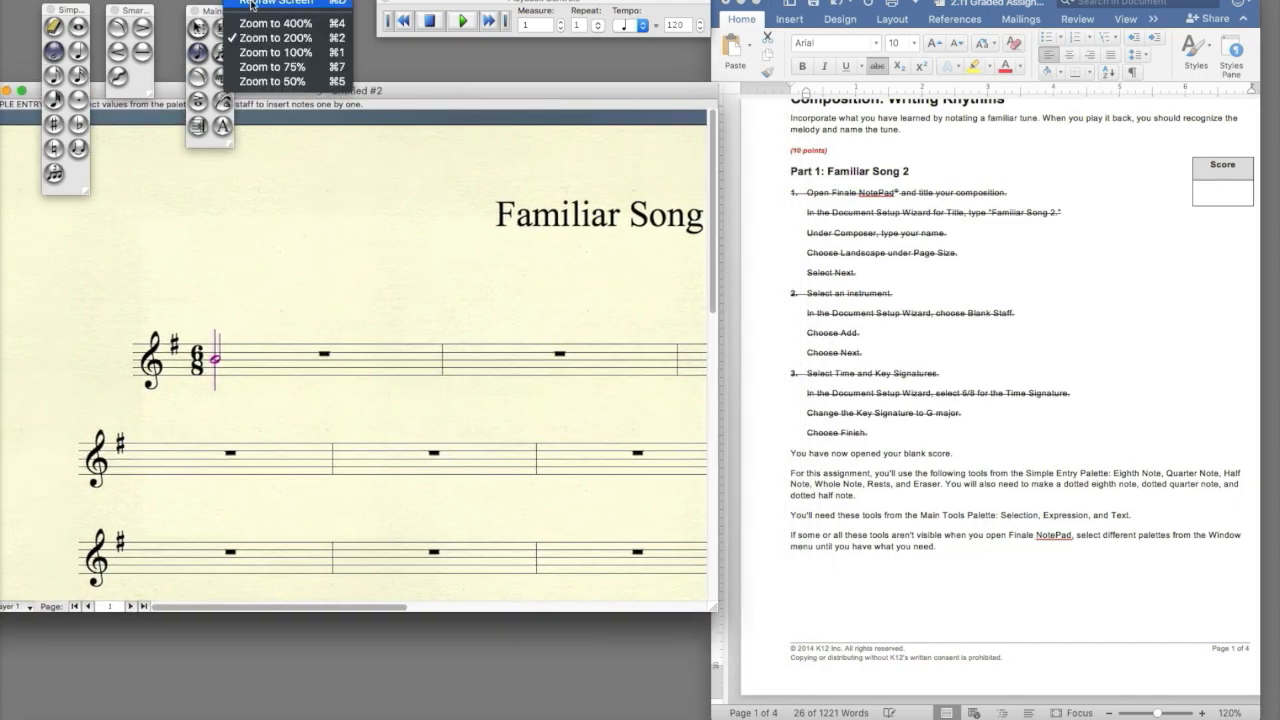
{"action": "left_click", "coordinate": [254, 2]}
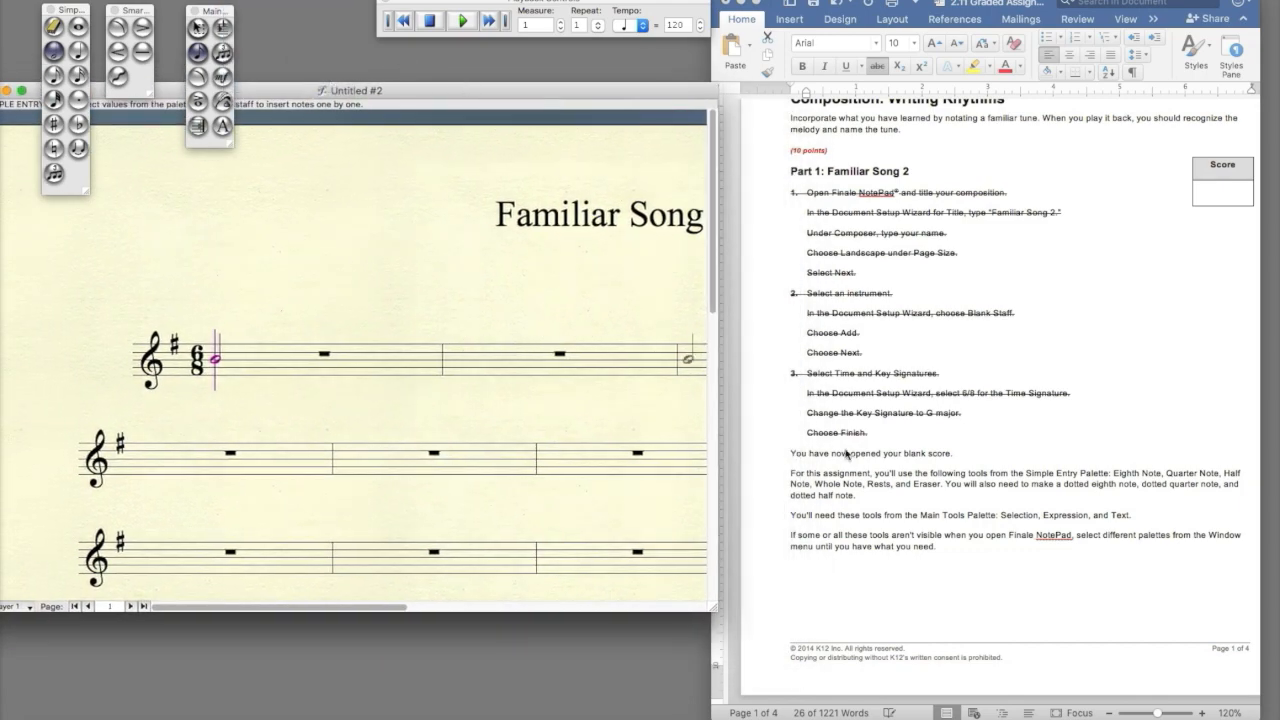
Read through the assignment's required tools and the note-entry instructions of item 4, starting at Measure 1.
{"action": "scroll", "coordinate": [958, 521], "scroll_direction": "down", "scroll_amount": 3}
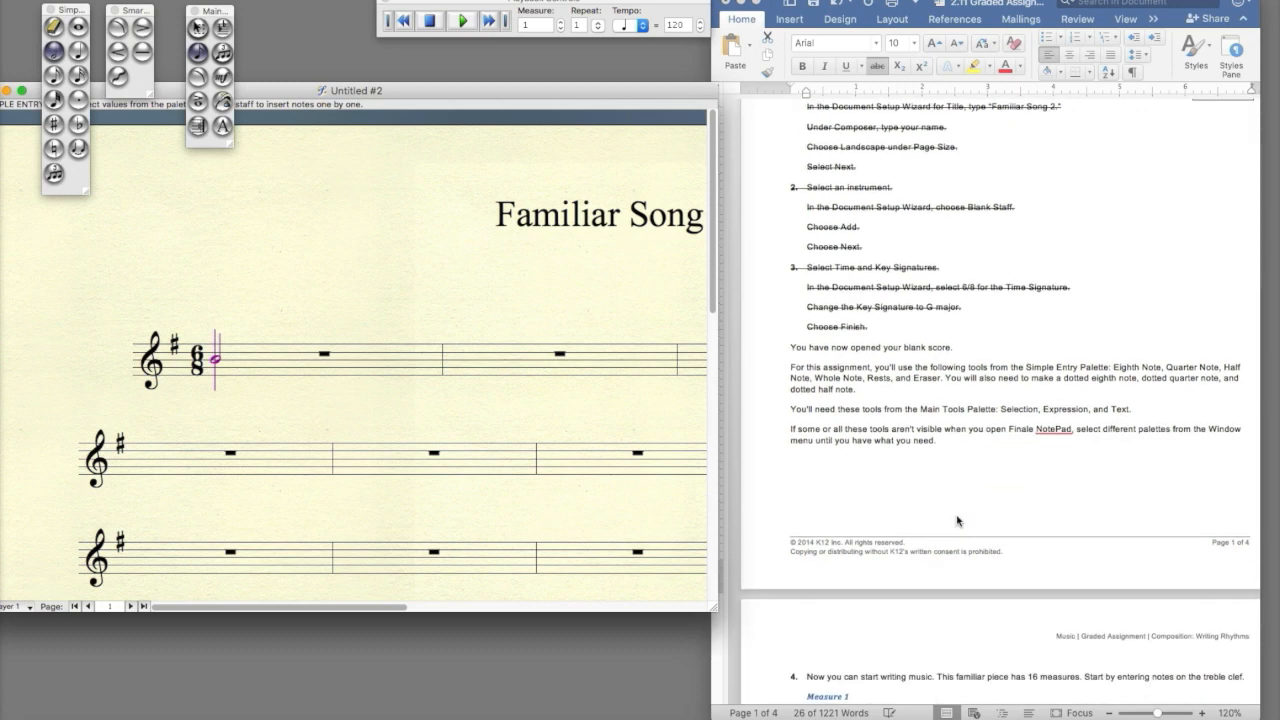
{"action": "scroll", "coordinate": [958, 521], "scroll_direction": "down", "scroll_amount": 3}
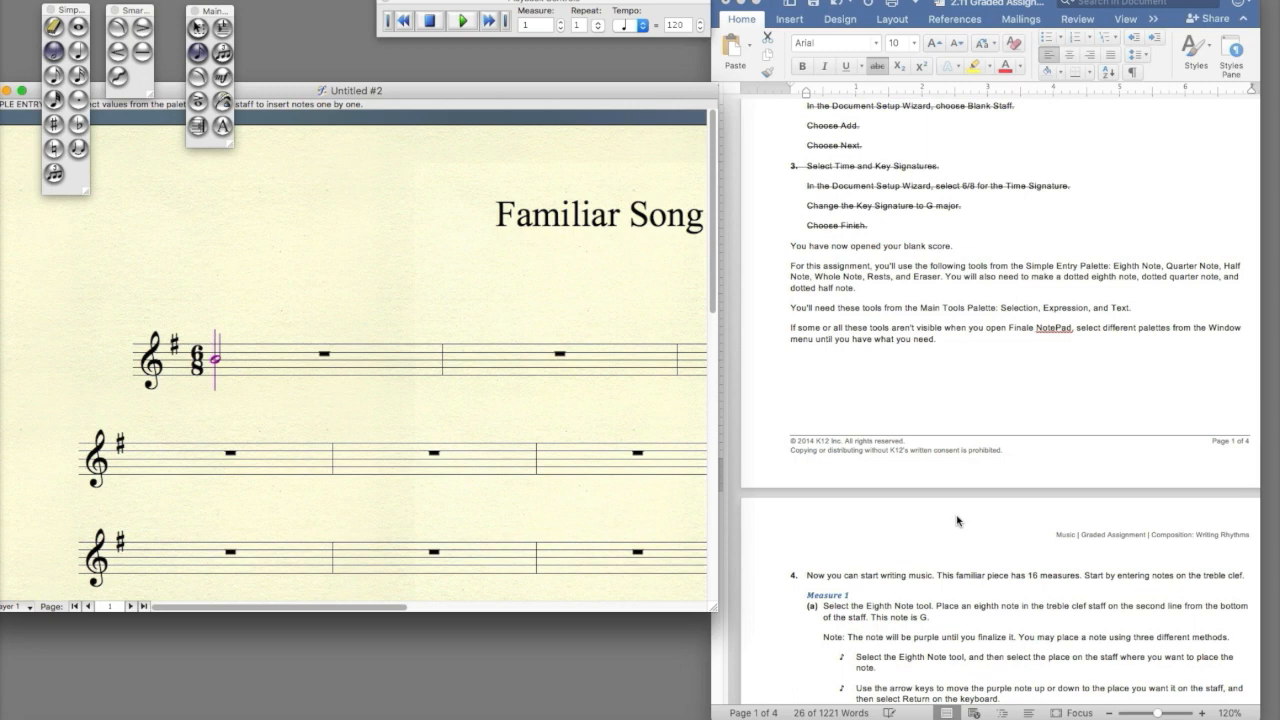
{"action": "scroll", "coordinate": [958, 521], "scroll_direction": "down", "scroll_amount": 2}
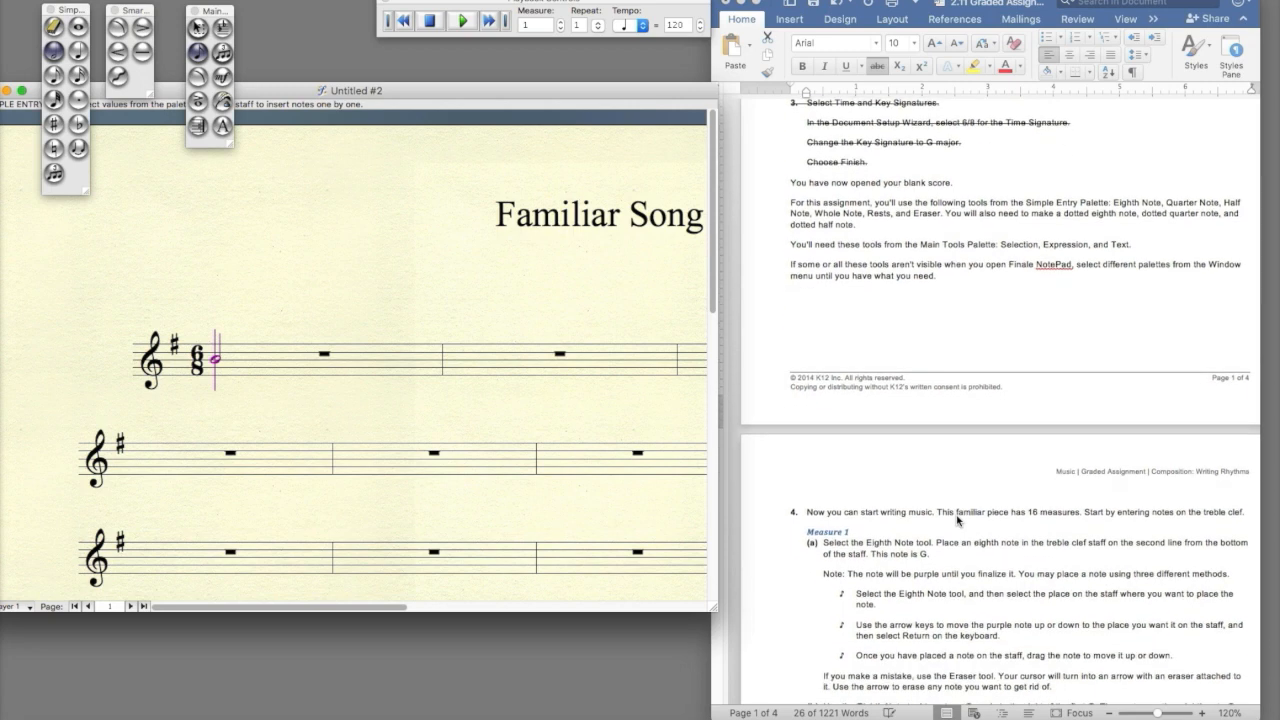
{"action": "scroll", "coordinate": [958, 521], "scroll_direction": "down", "scroll_amount": 5}
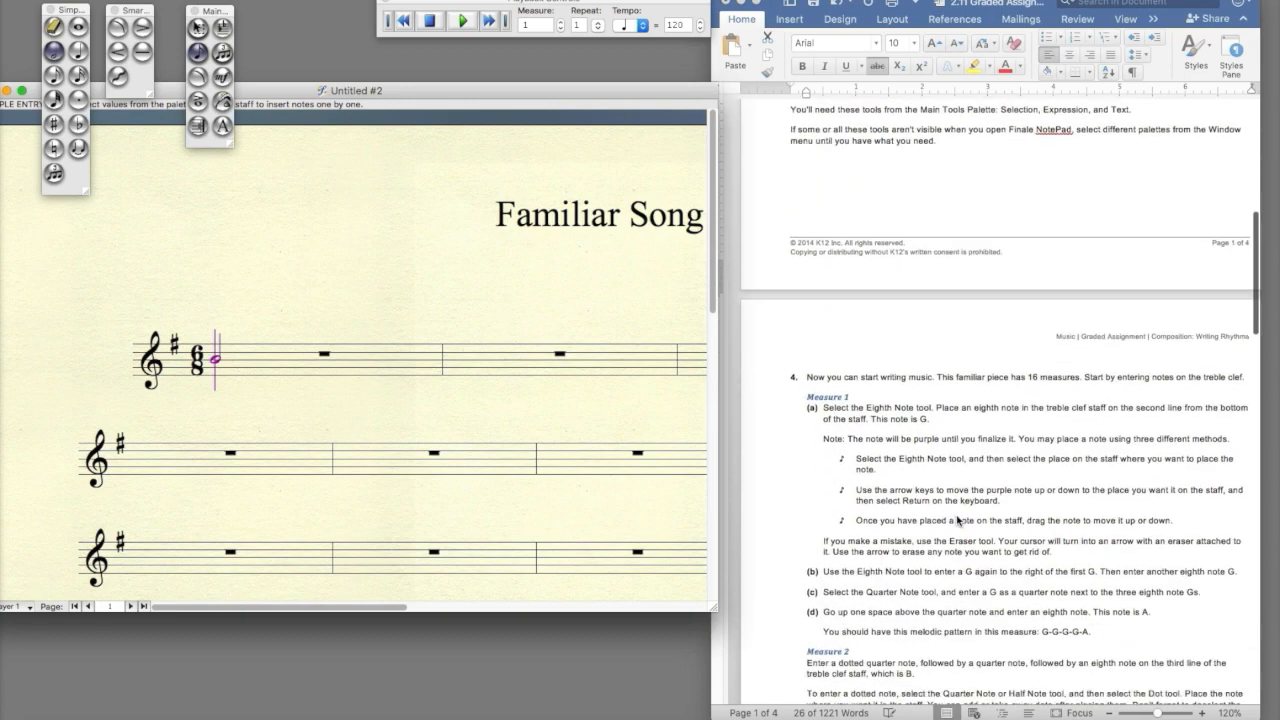
{"action": "scroll", "coordinate": [958, 521], "scroll_direction": "down", "scroll_amount": 6}
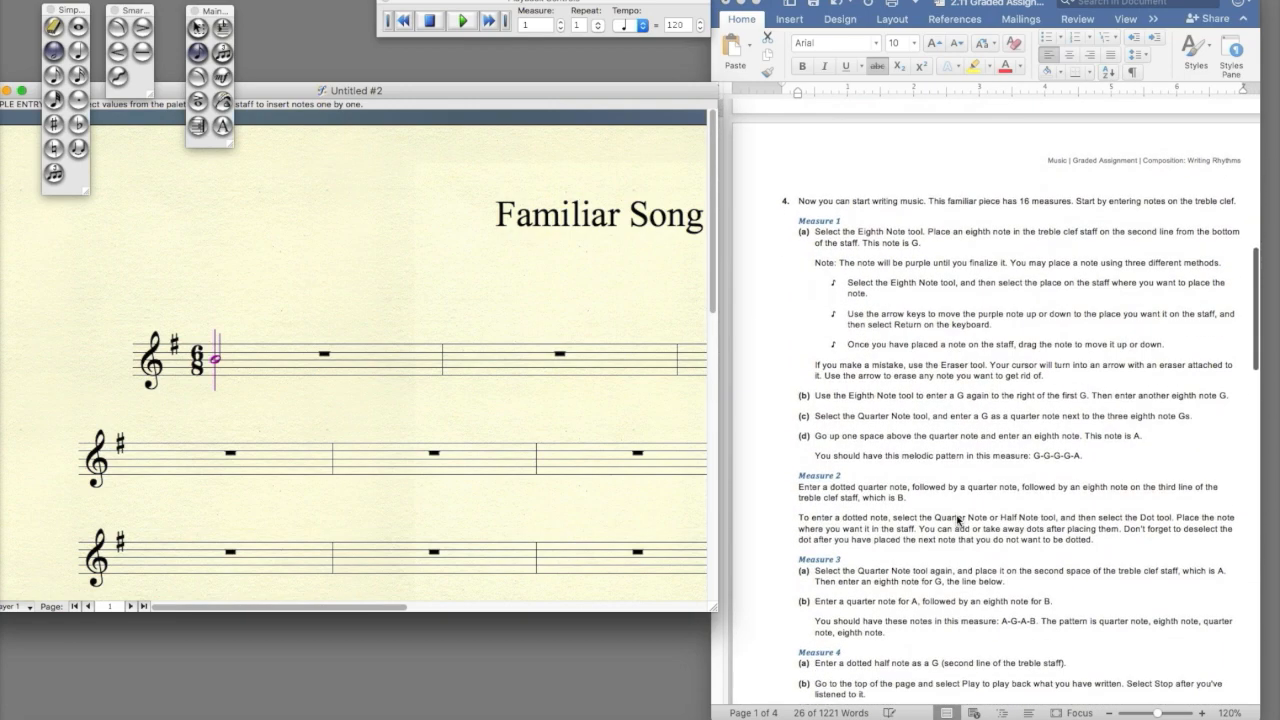
{"action": "scroll", "coordinate": [445, 295], "scroll_direction": "down", "scroll_amount": 2}
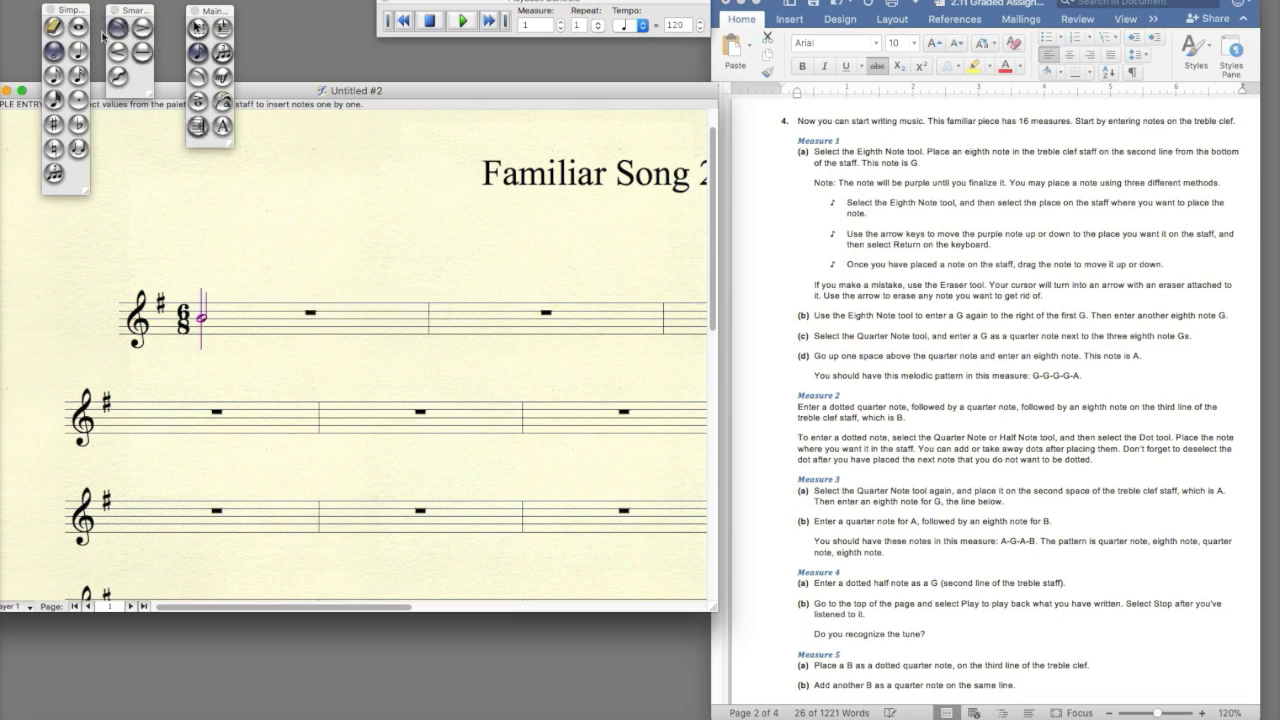
Use the Selection tool to select the first measure of the top staff, followed by the second measure instead.
{"action": "left_click", "coordinate": [198, 28]}
{"action": "left_click", "coordinate": [294, 329]}
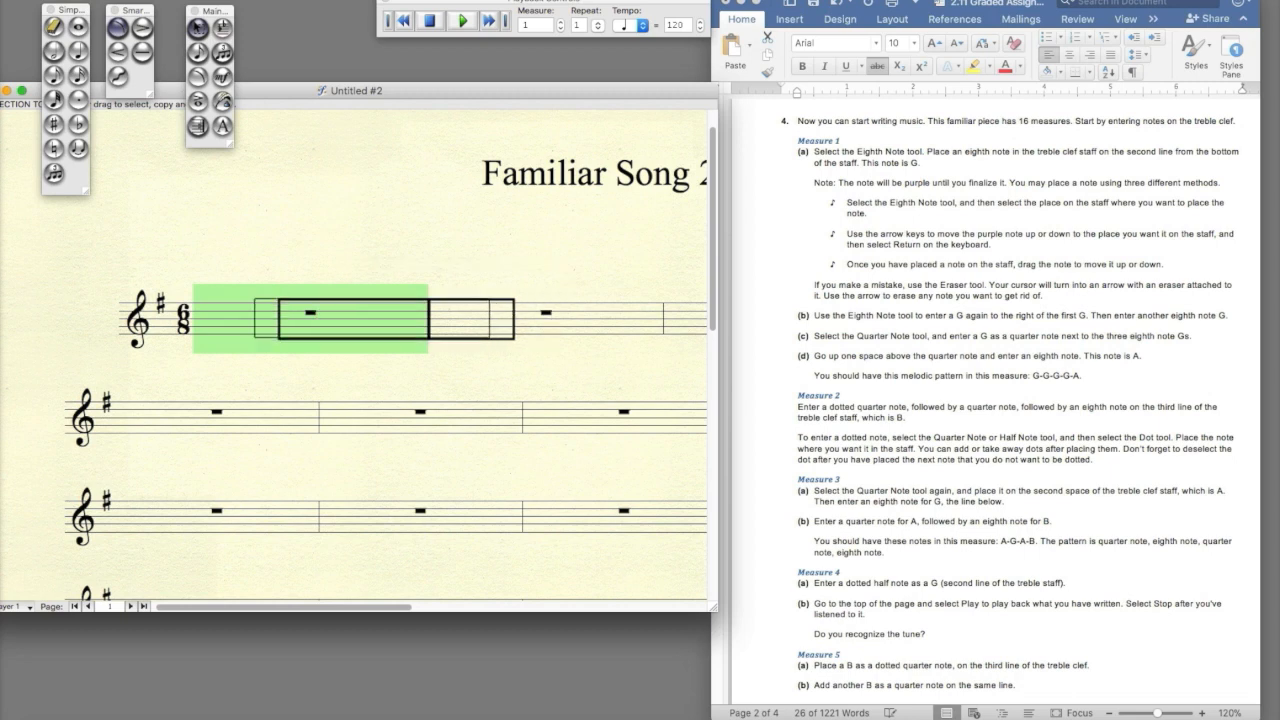
{"action": "left_click", "coordinate": [474, 314]}
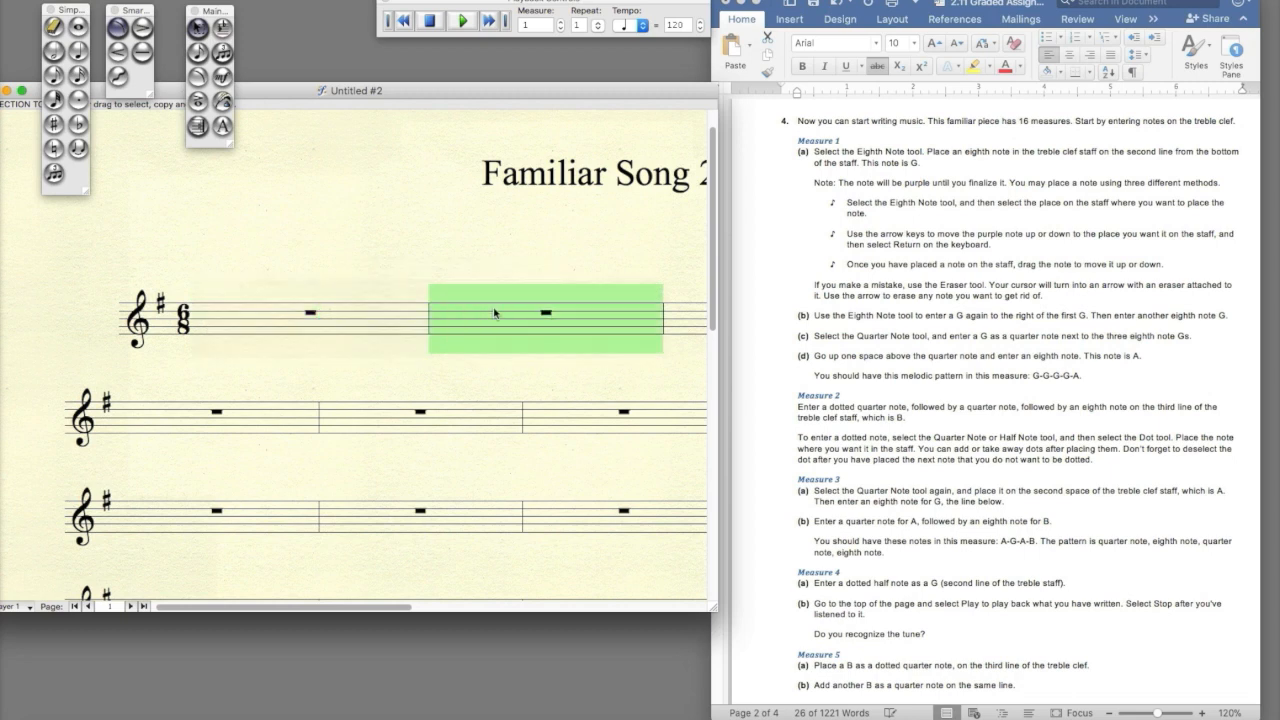
Select the remaining measures of the top staff one by one, followed by the first three measures of the second staff.
{"action": "scroll", "coordinate": [480, 314], "scroll_direction": "right", "scroll_amount": 6}
{"action": "left_click", "coordinate": [573, 317]}
{"action": "left_click", "coordinate": [660, 320]}
{"action": "scroll", "coordinate": [654, 316], "scroll_direction": "right", "scroll_amount": 5}
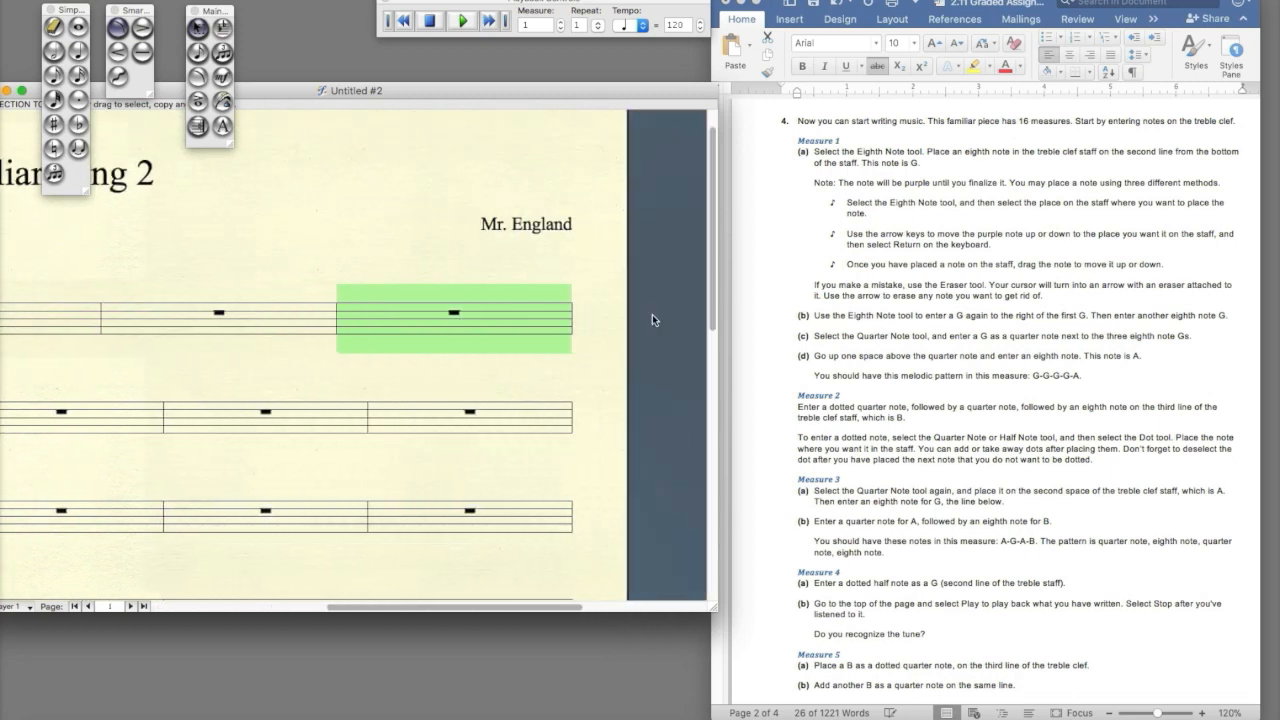
{"action": "scroll", "coordinate": [652, 314], "scroll_direction": "left", "scroll_amount": 10}
{"action": "left_click", "coordinate": [310, 420]}
{"action": "left_click", "coordinate": [406, 418]}
{"action": "left_click", "coordinate": [548, 402]}
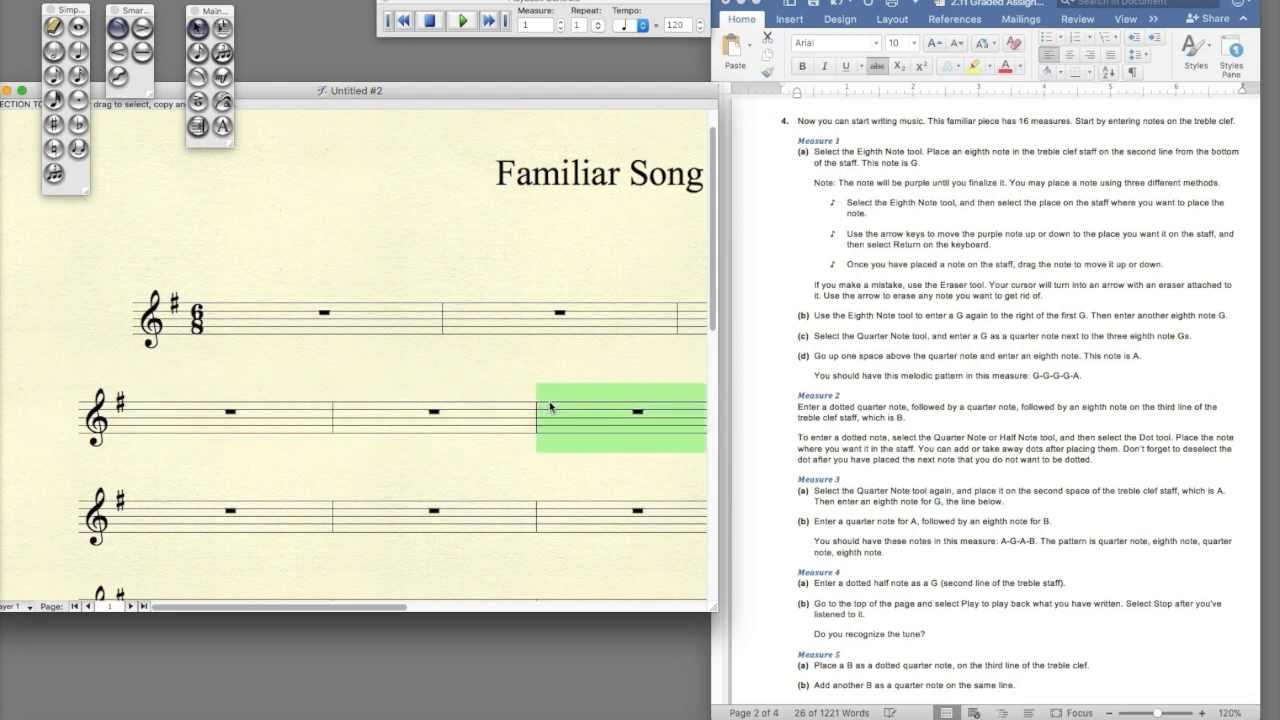
Enter three eighth-note Gs on the second line in the first measure of the top staff.
{"action": "left_click", "coordinate": [312, 342]}
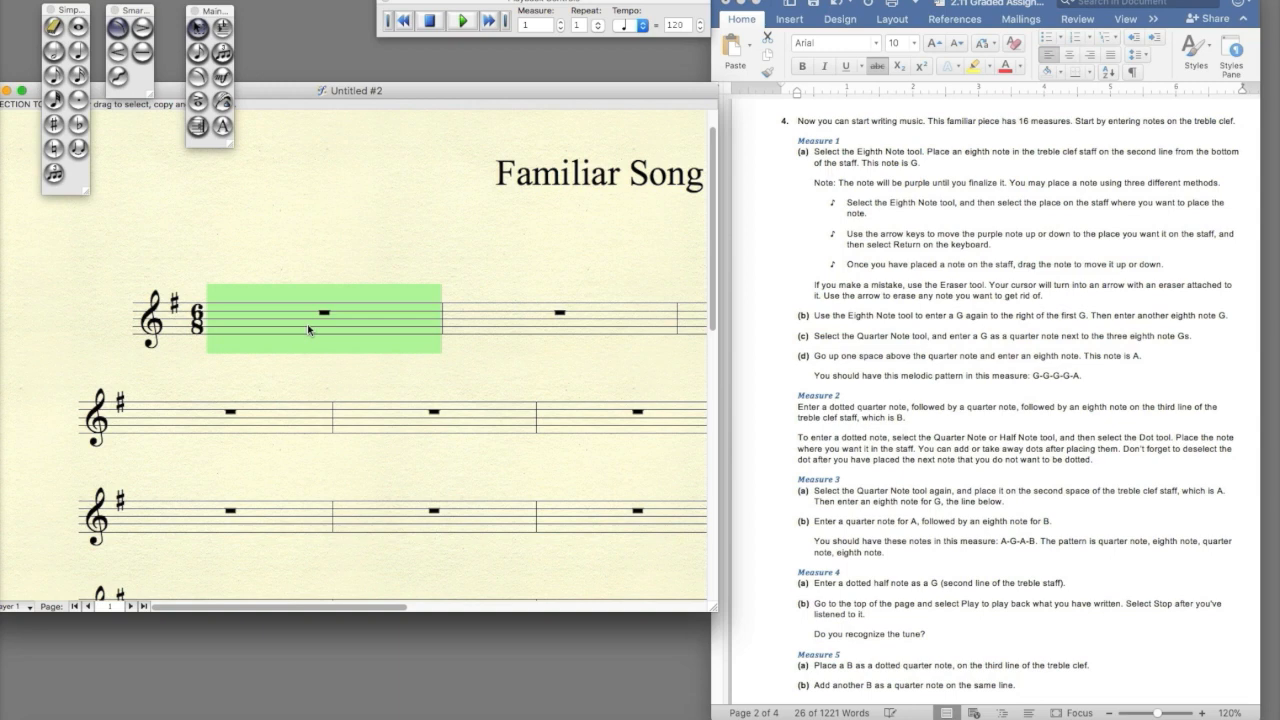
{"action": "left_click", "coordinate": [199, 53]}
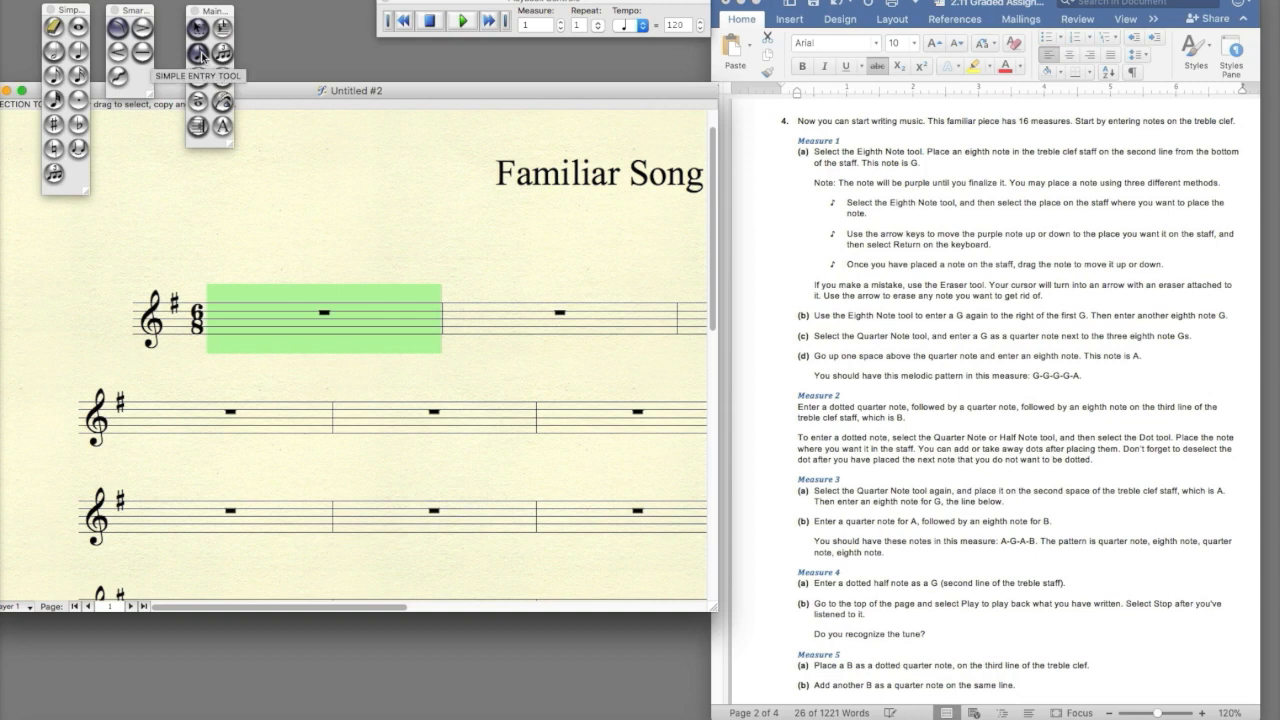
{"action": "left_click", "coordinate": [200, 55]}
{"action": "left_click", "coordinate": [55, 76]}
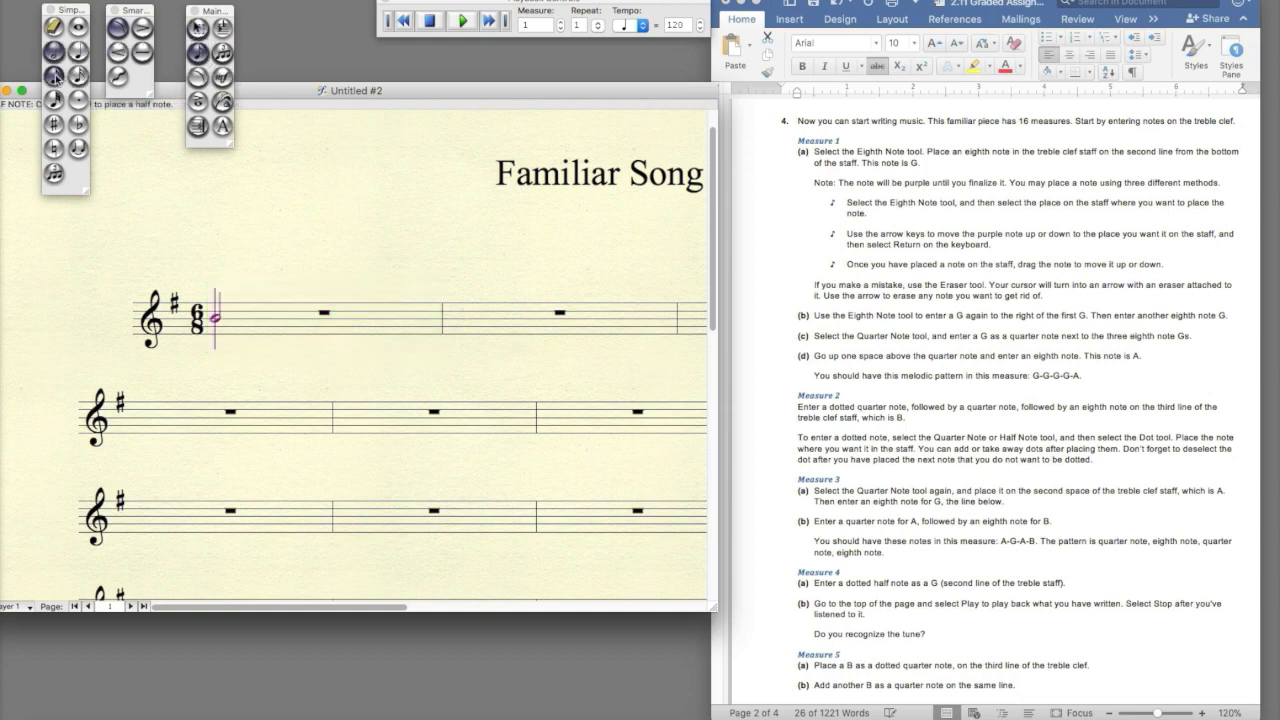
{"action": "left_click", "coordinate": [82, 51]}
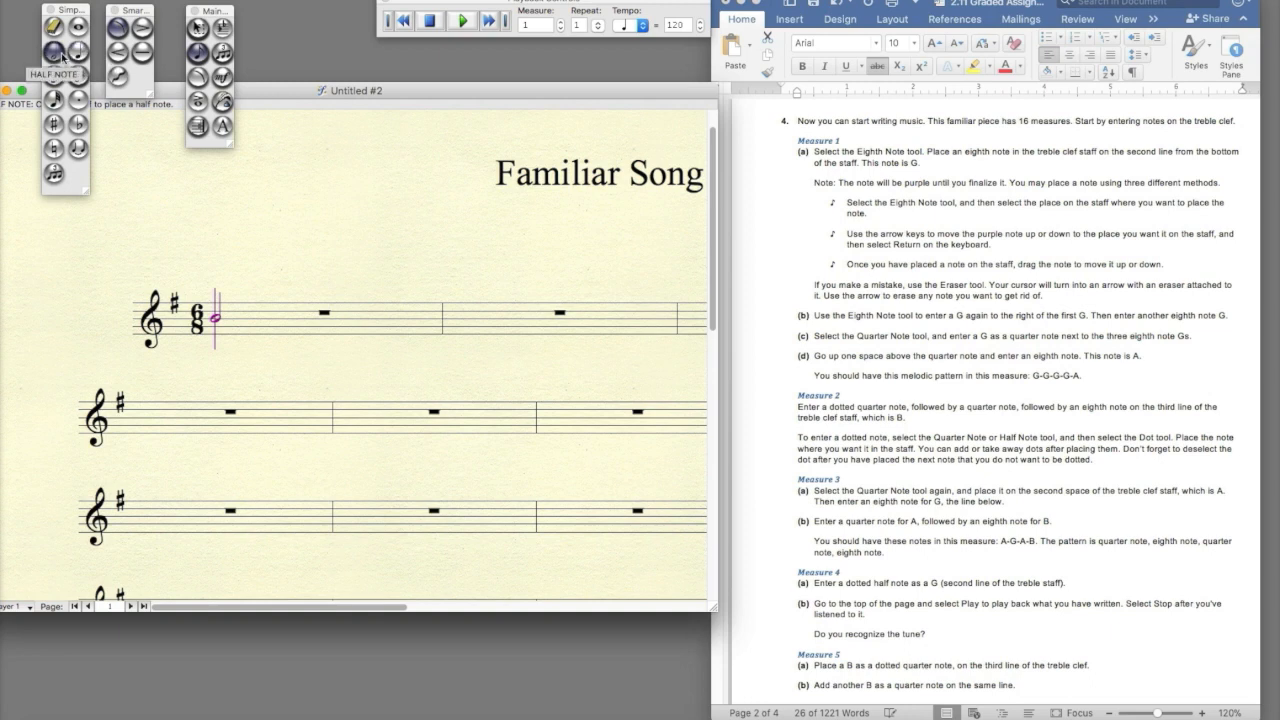
{"action": "left_click", "coordinate": [54, 78]}
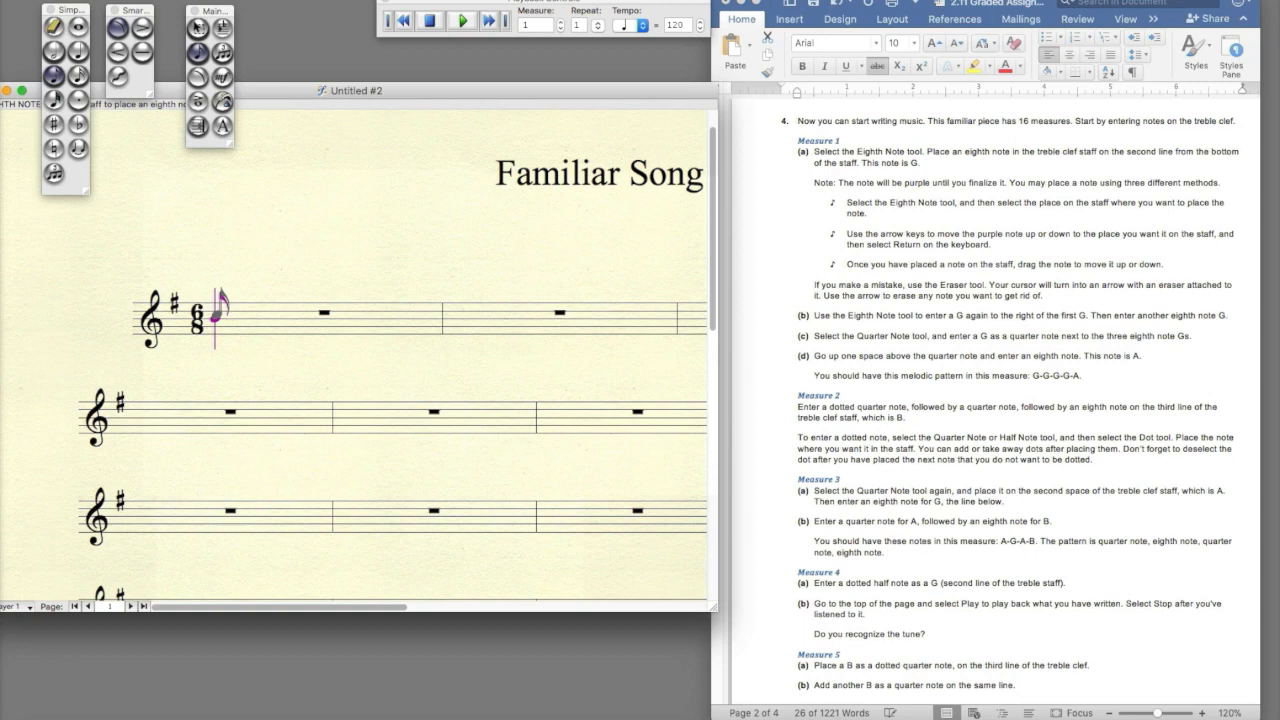
{"action": "left_click", "coordinate": [215, 315]}
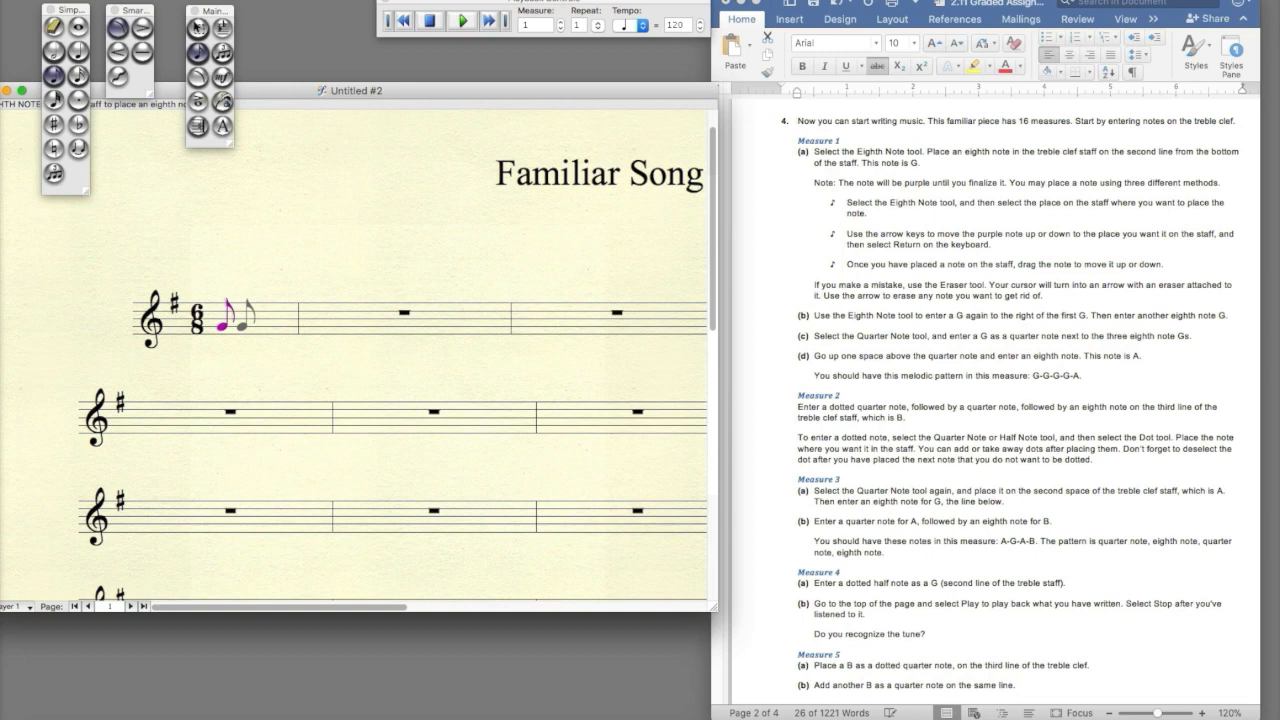
{"action": "left_click", "coordinate": [243, 325]}
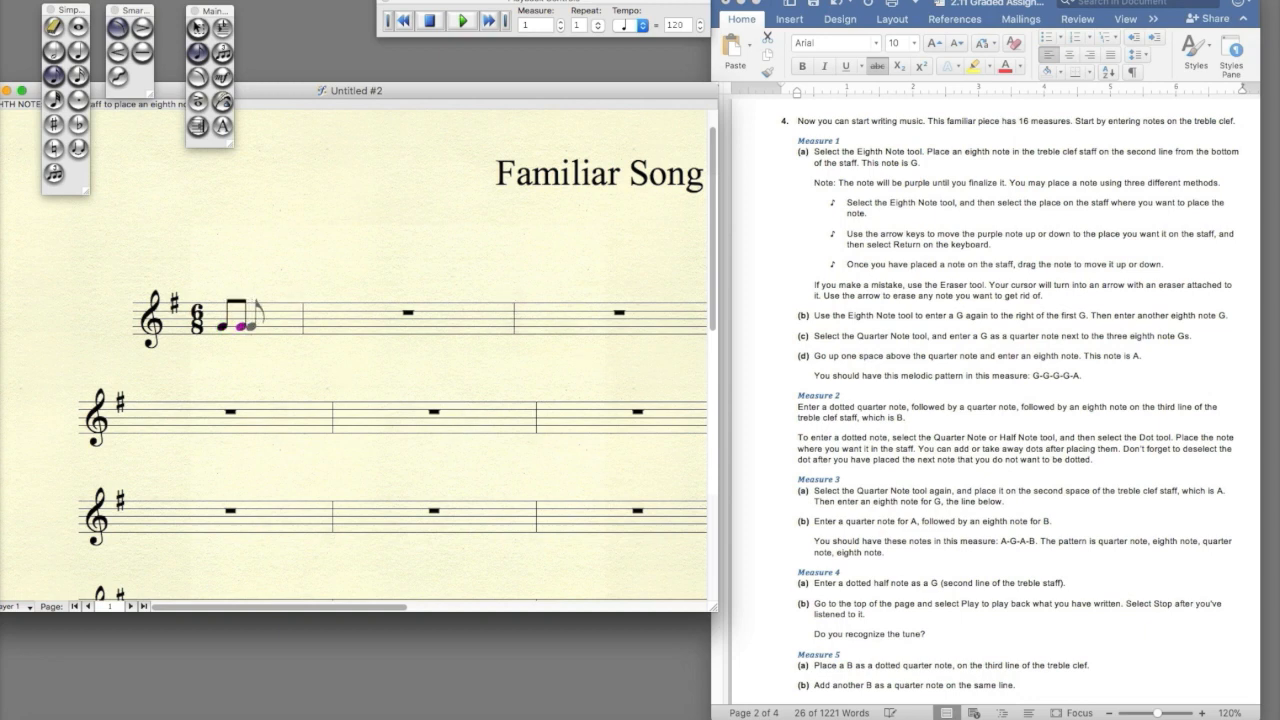
{"action": "left_click", "coordinate": [255, 325]}
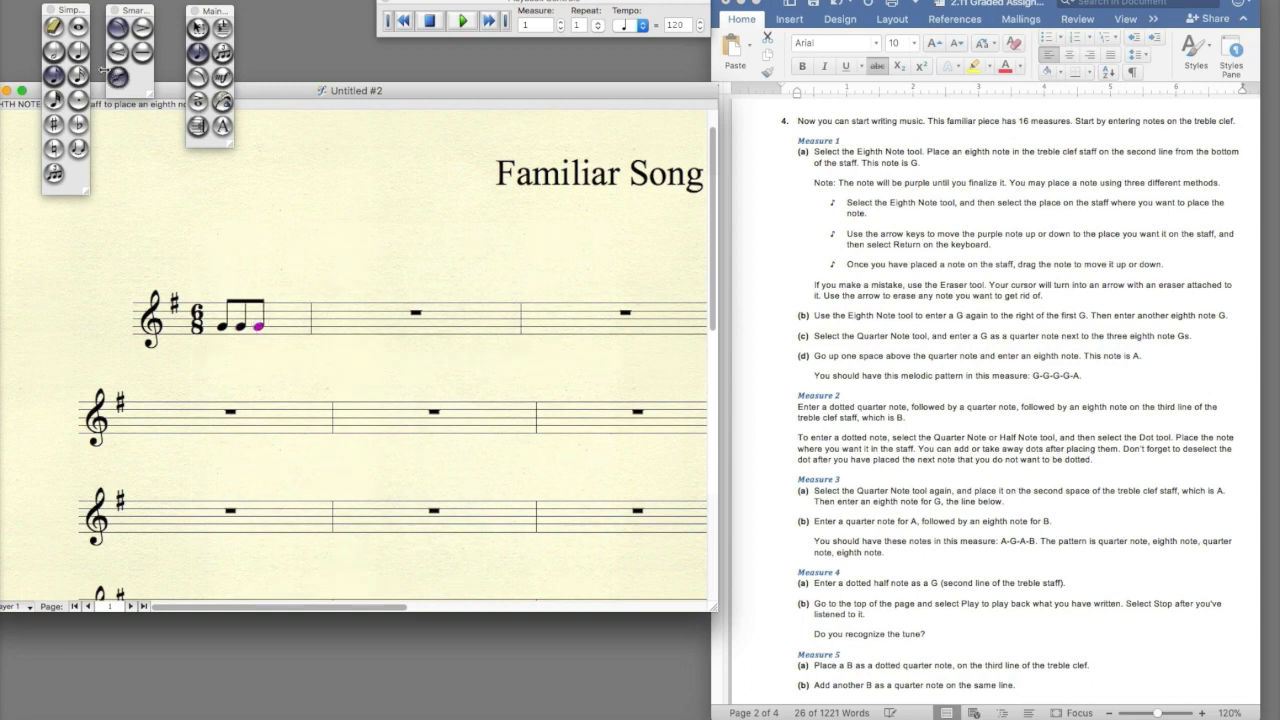
Complete the first measure with a quarter-note G and an eighth-note A in the space above it.
{"action": "left_click", "coordinate": [78, 54]}
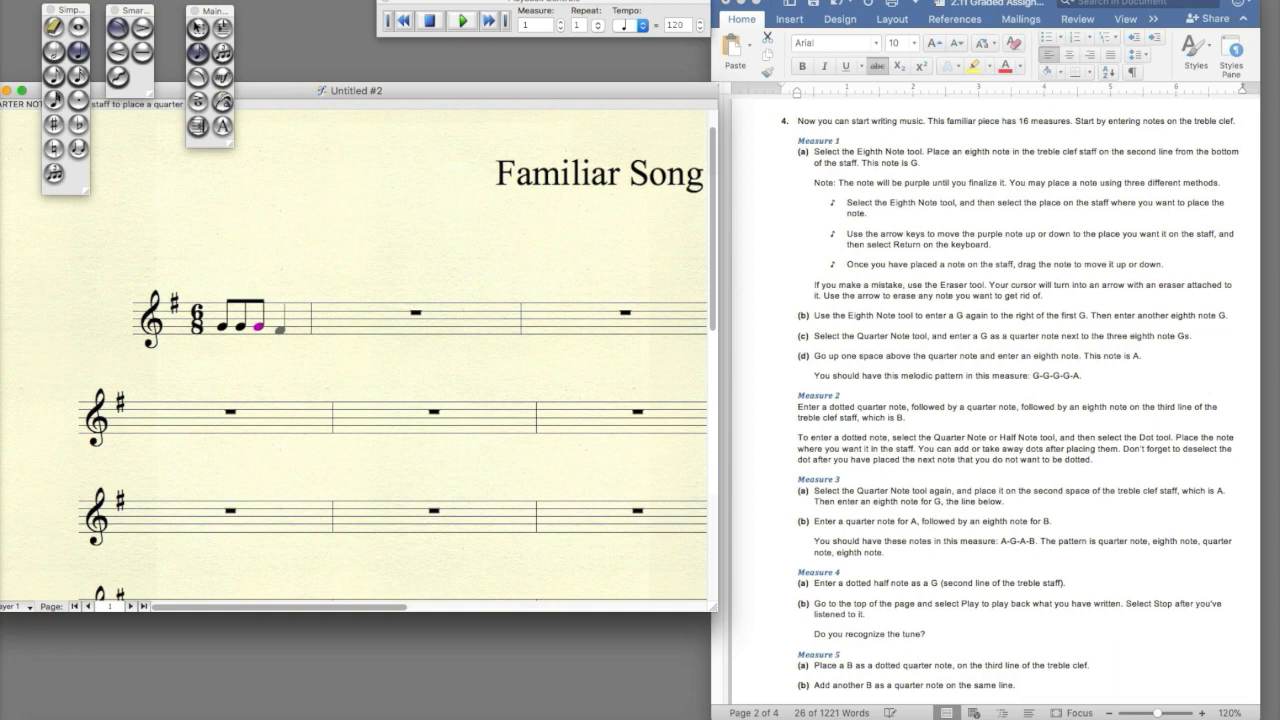
{"action": "left_click", "coordinate": [281, 326]}
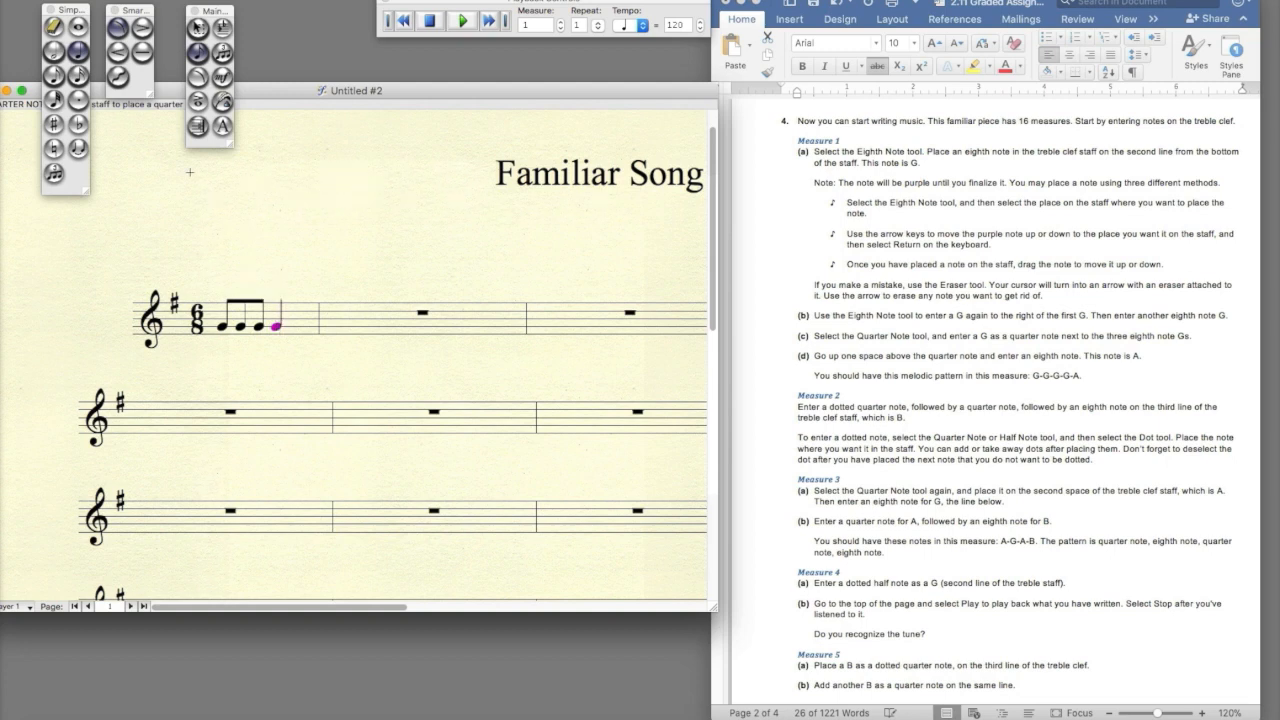
{"action": "left_click", "coordinate": [53, 75]}
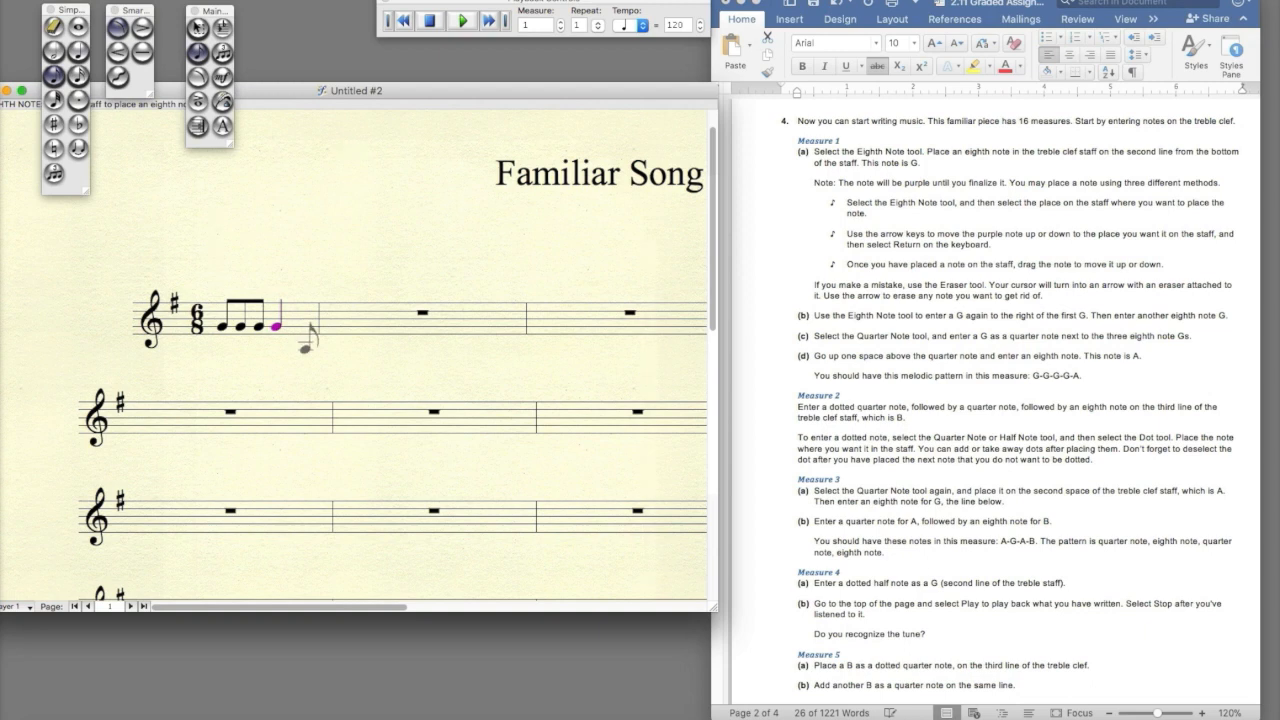
{"action": "left_click", "coordinate": [306, 321]}
Play back the first measure and stop the playback.
{"action": "scroll", "coordinate": [318, 300], "scroll_direction": "down", "scroll_amount": 1}
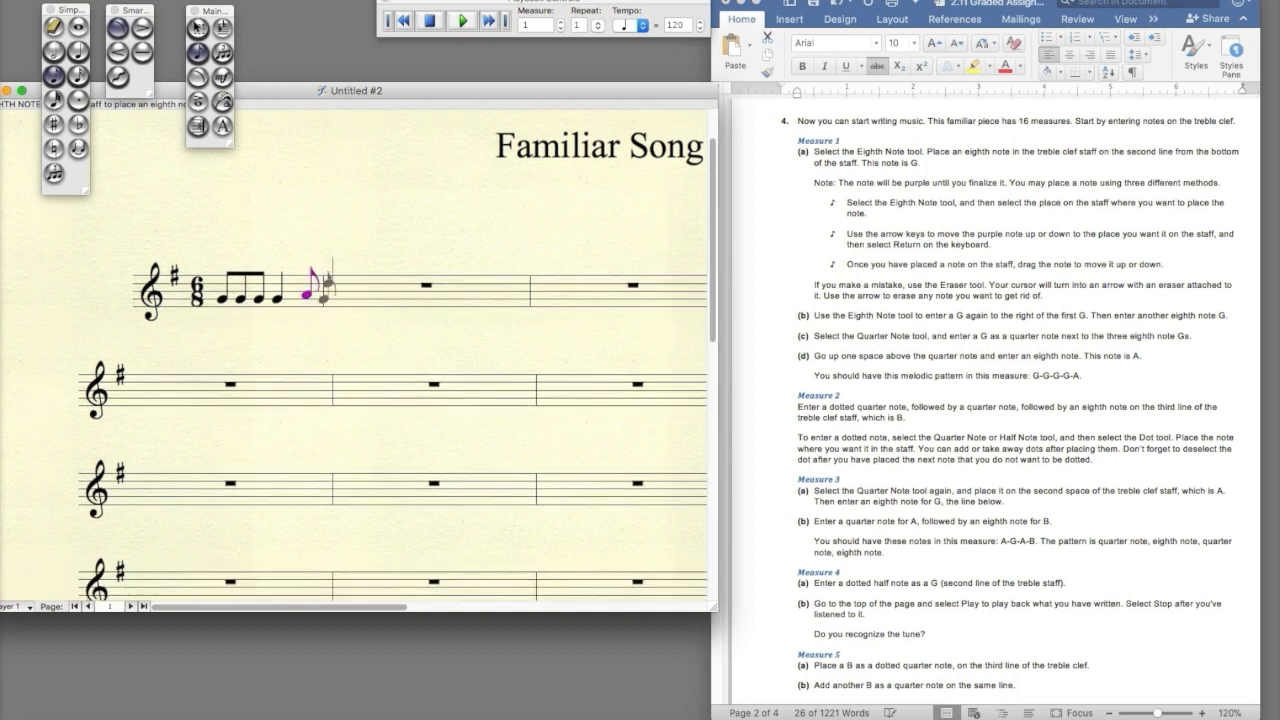
{"action": "left_click", "coordinate": [457, 21]}
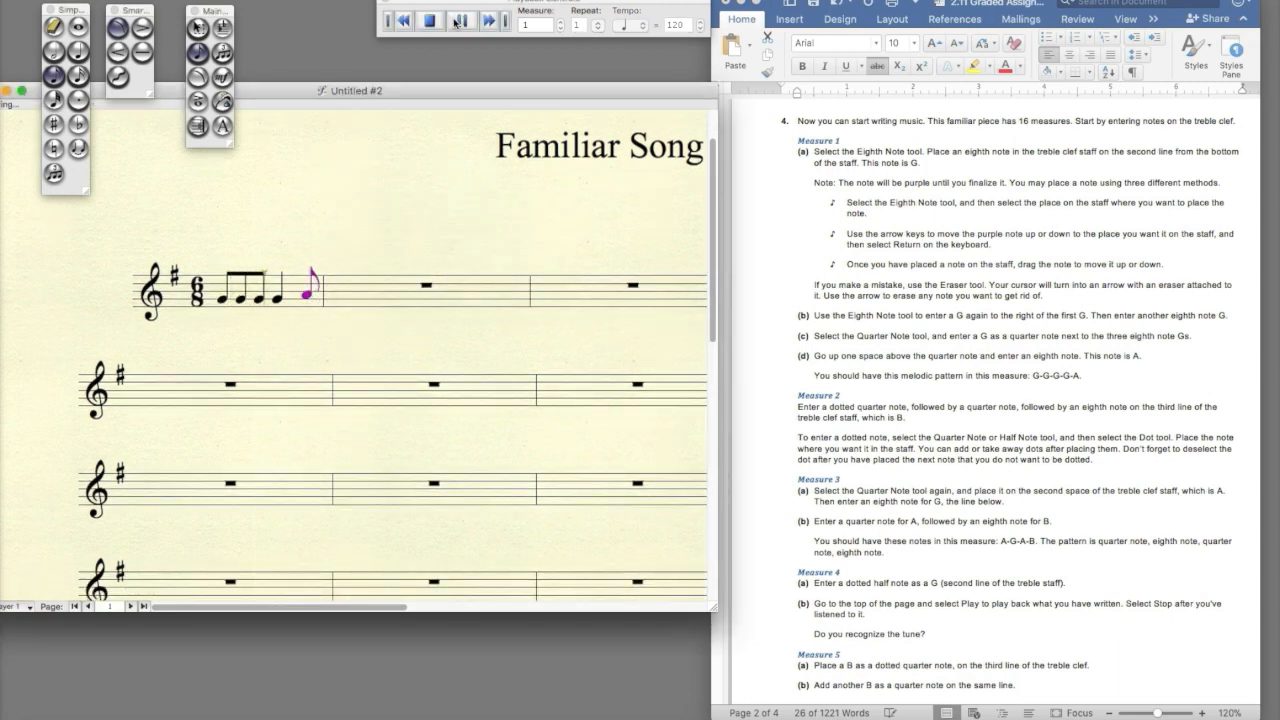
{"action": "left_click", "coordinate": [433, 21]}
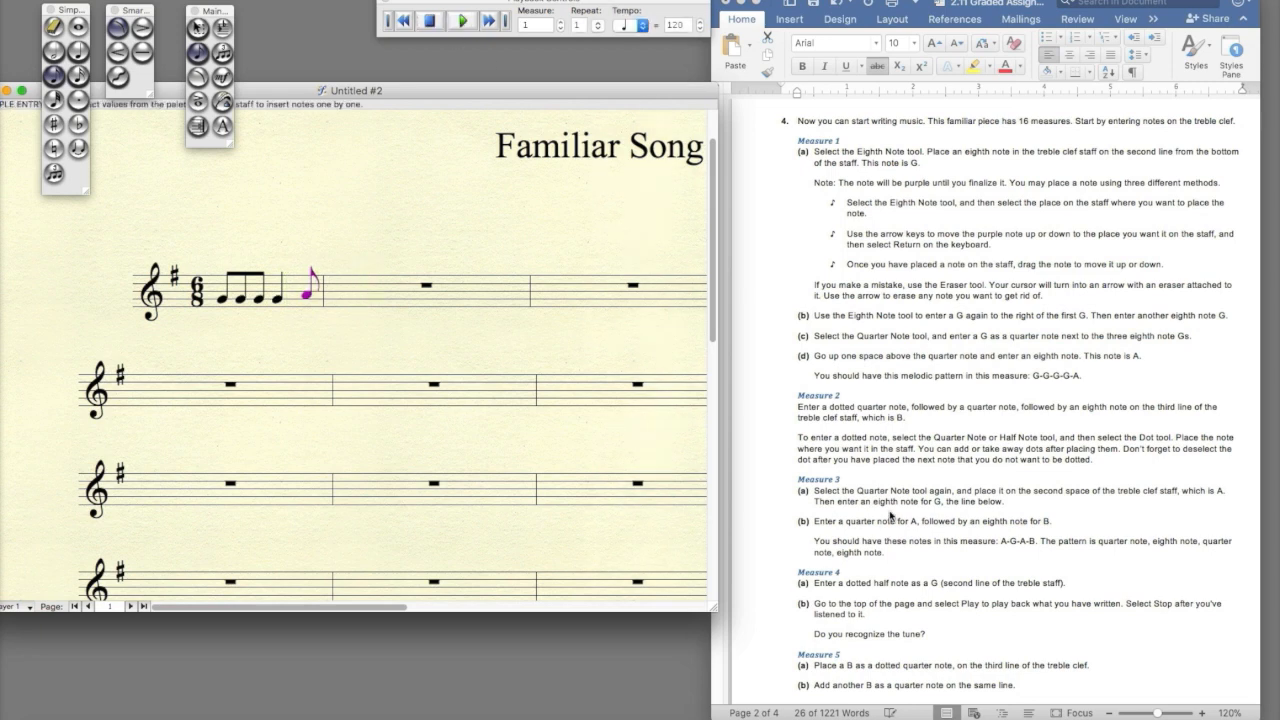
Use the Selection tool to select the completed first measure, followed by the empty second measure of the top staff.
{"action": "scroll", "coordinate": [896, 522], "scroll_direction": "down", "scroll_amount": 3}
{"action": "left_click", "coordinate": [197, 28]}
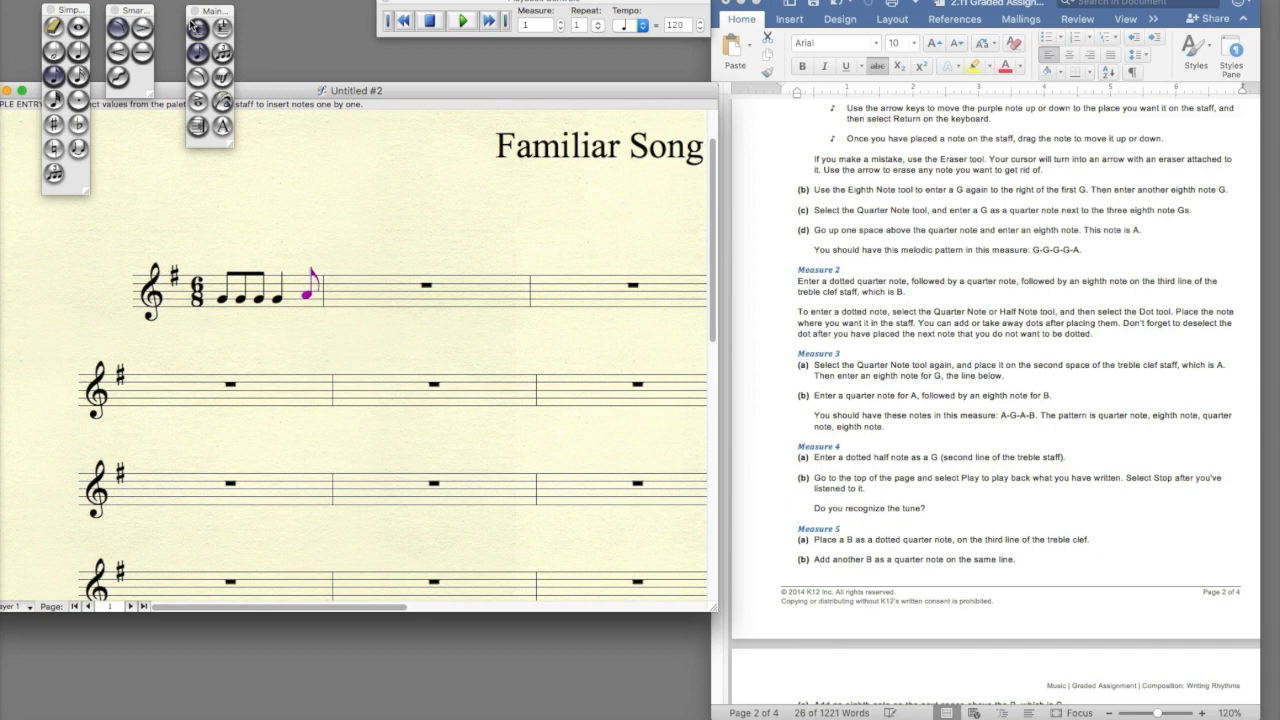
{"action": "left_click", "coordinate": [277, 297]}
{"action": "left_click", "coordinate": [247, 343]}
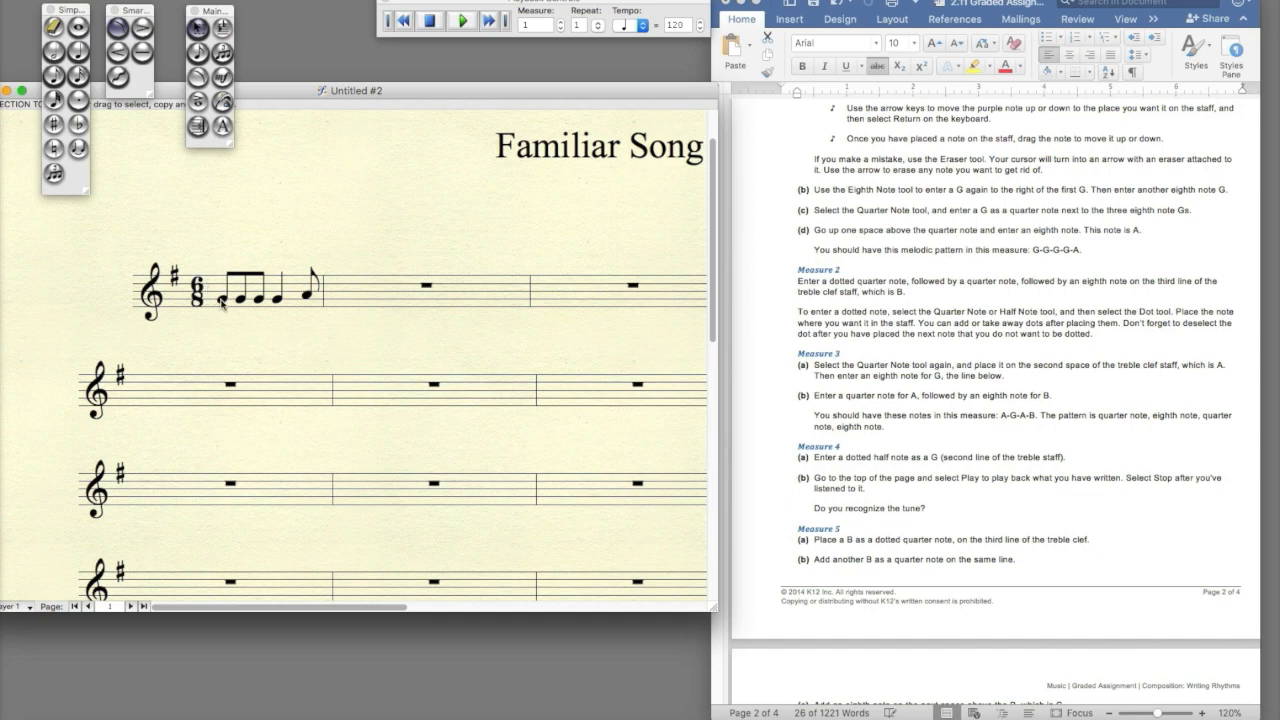
{"action": "left_click", "coordinate": [292, 286]}
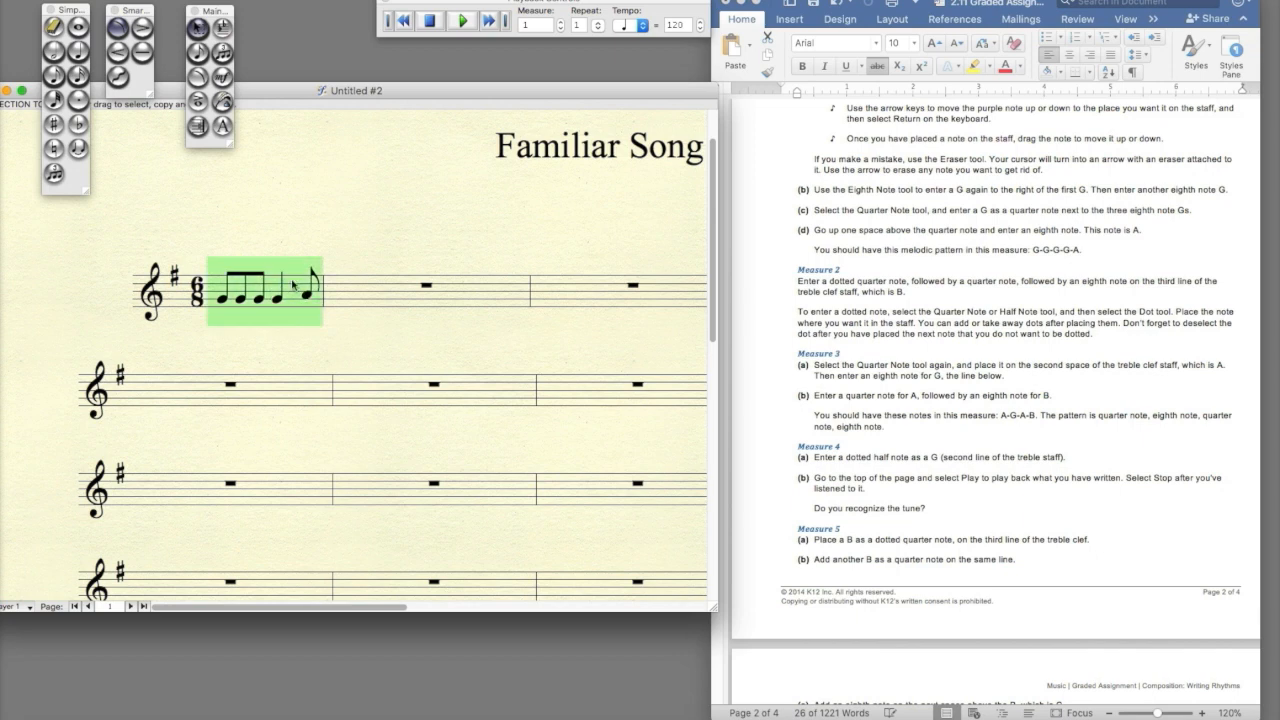
{"action": "left_click", "coordinate": [414, 292]}
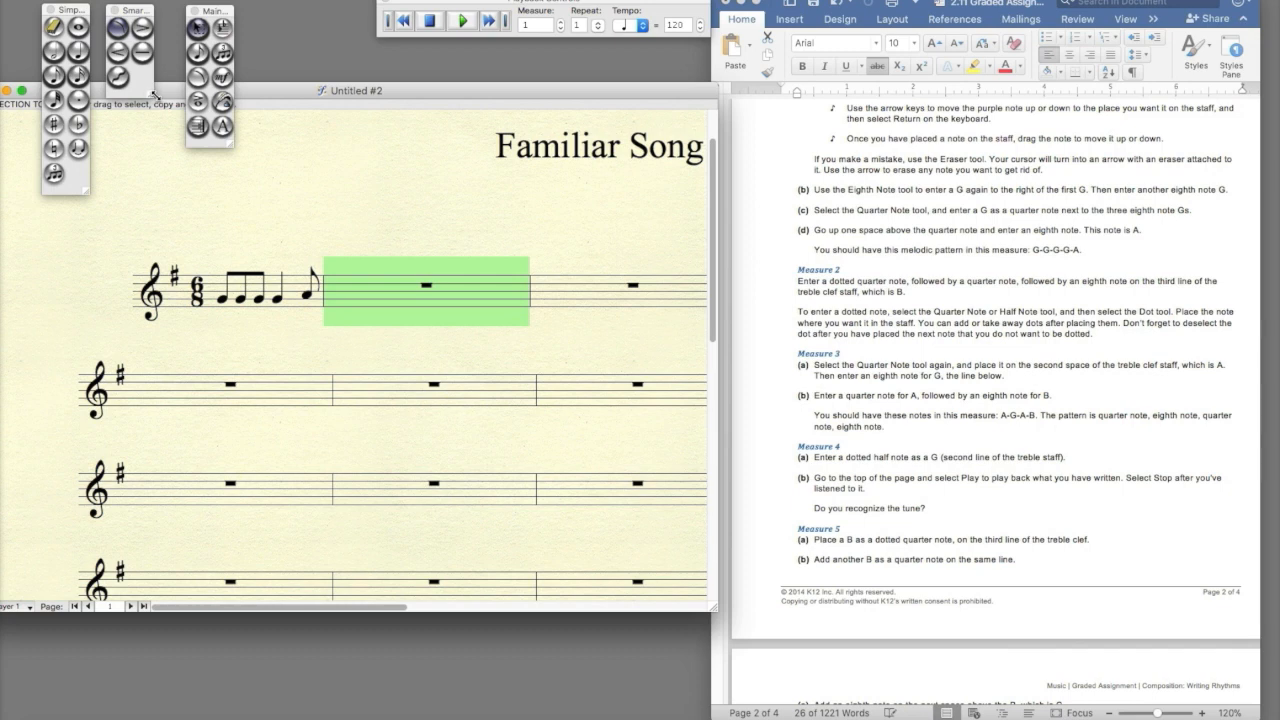
Enter a dotted quarter-note B on the third line at the start of the second measure.
{"action": "left_click", "coordinate": [47, 58]}
{"action": "left_click", "coordinate": [78, 53]}
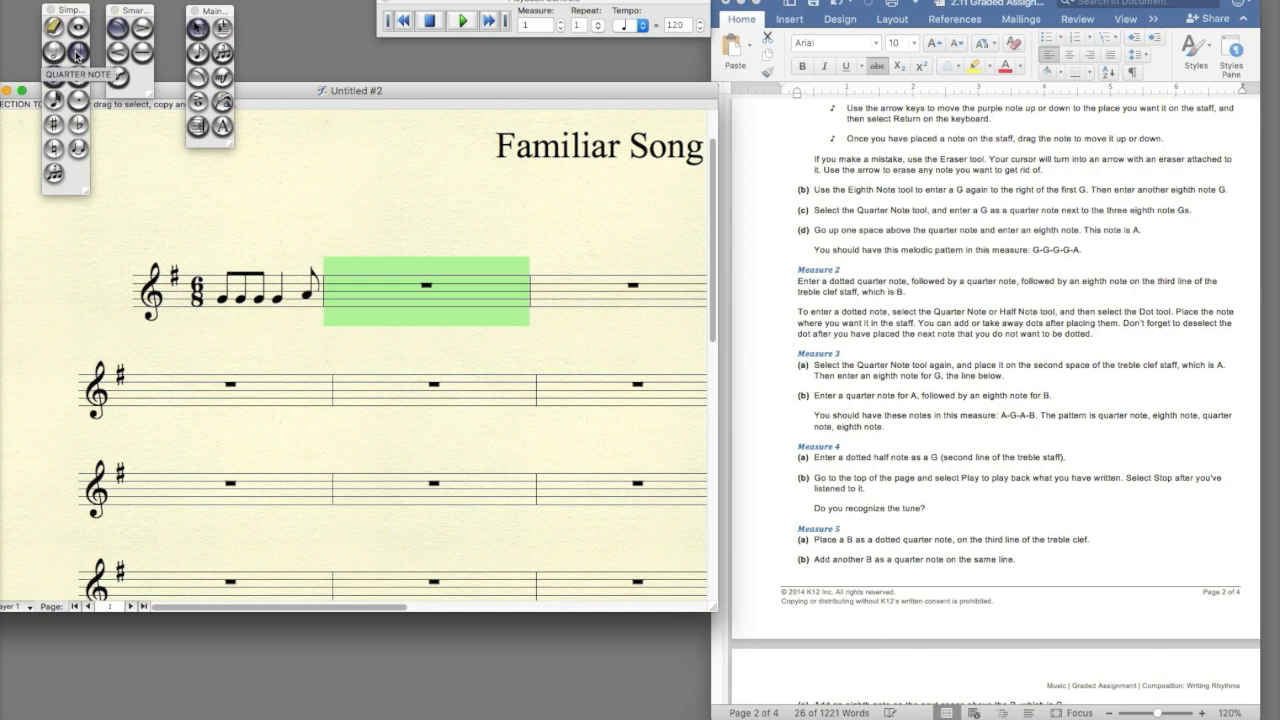
{"action": "left_click", "coordinate": [77, 56]}
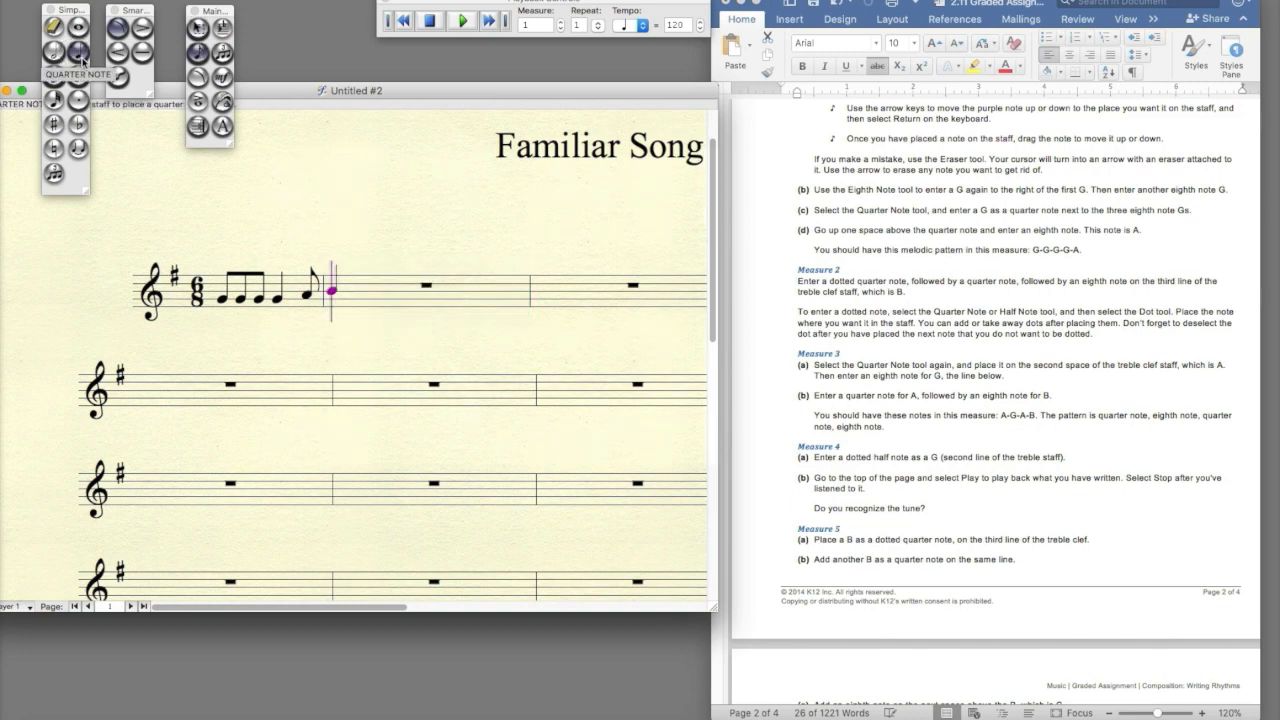
{"action": "left_click", "coordinate": [85, 102]}
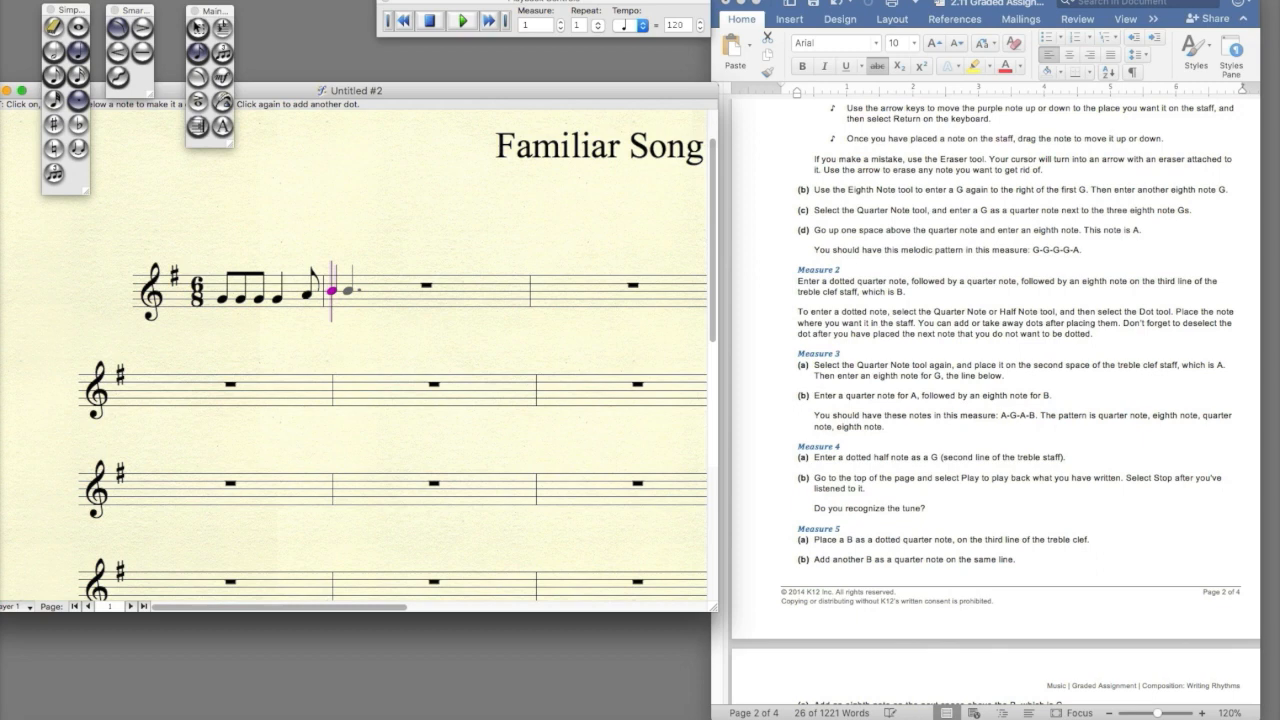
{"action": "left_click", "coordinate": [358, 290]}
Turn off the dot and complete the second measure with a quarter-note B and an eighth-note B.
{"action": "left_click", "coordinate": [78, 100]}
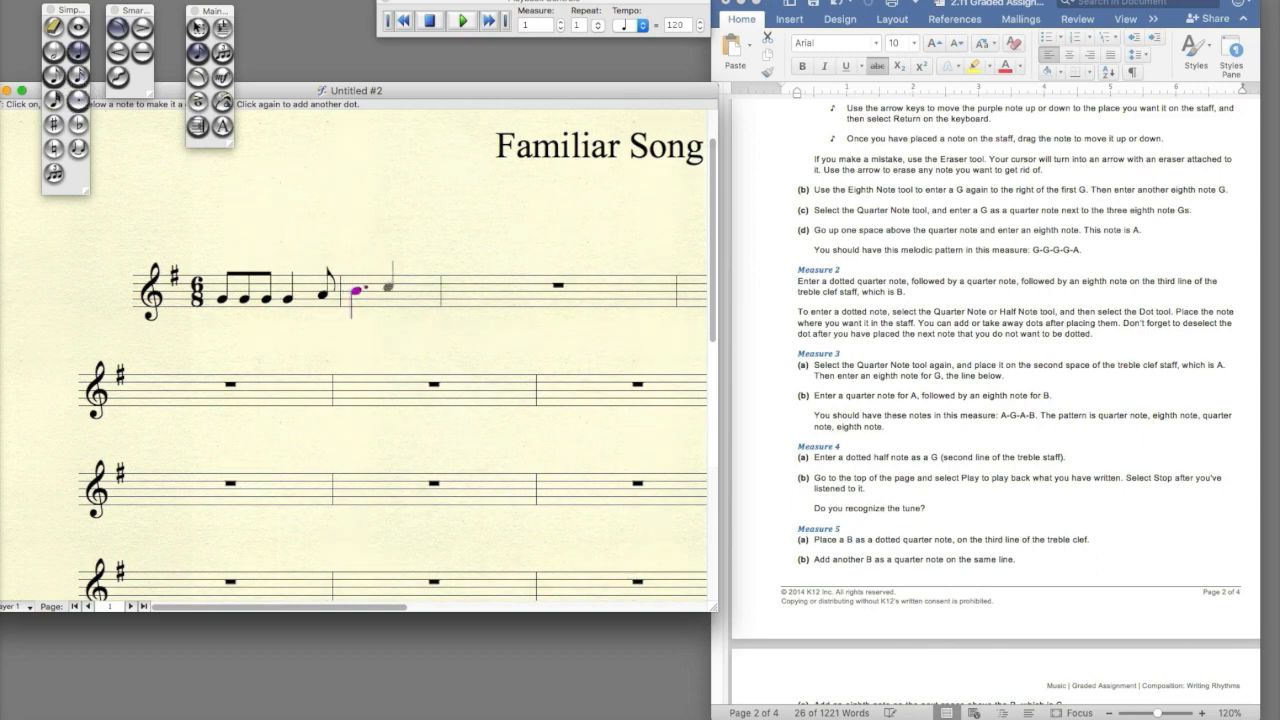
{"action": "left_click", "coordinate": [392, 289]}
{"action": "left_click", "coordinate": [53, 76]}
{"action": "left_click", "coordinate": [430, 291]}
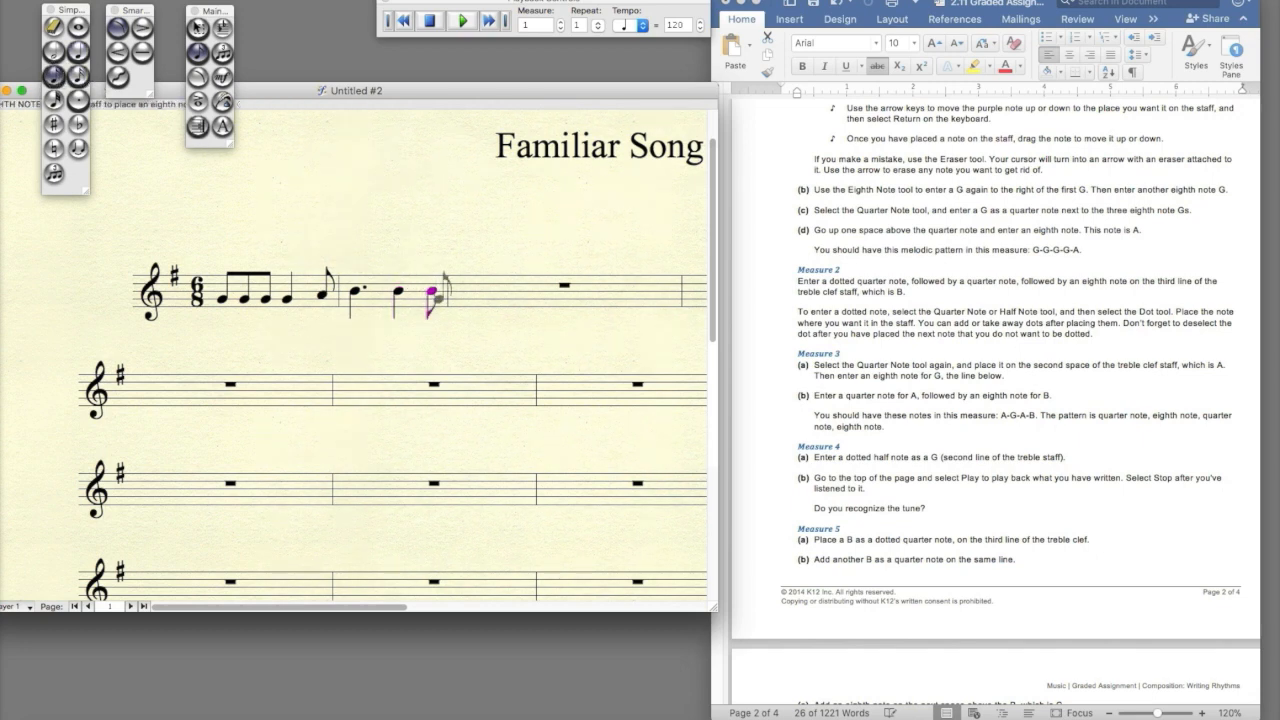
Switch to the Selection tool, play back the first two measures and stop the playback.
{"action": "scroll", "coordinate": [443, 288], "scroll_direction": "down", "scroll_amount": 1}
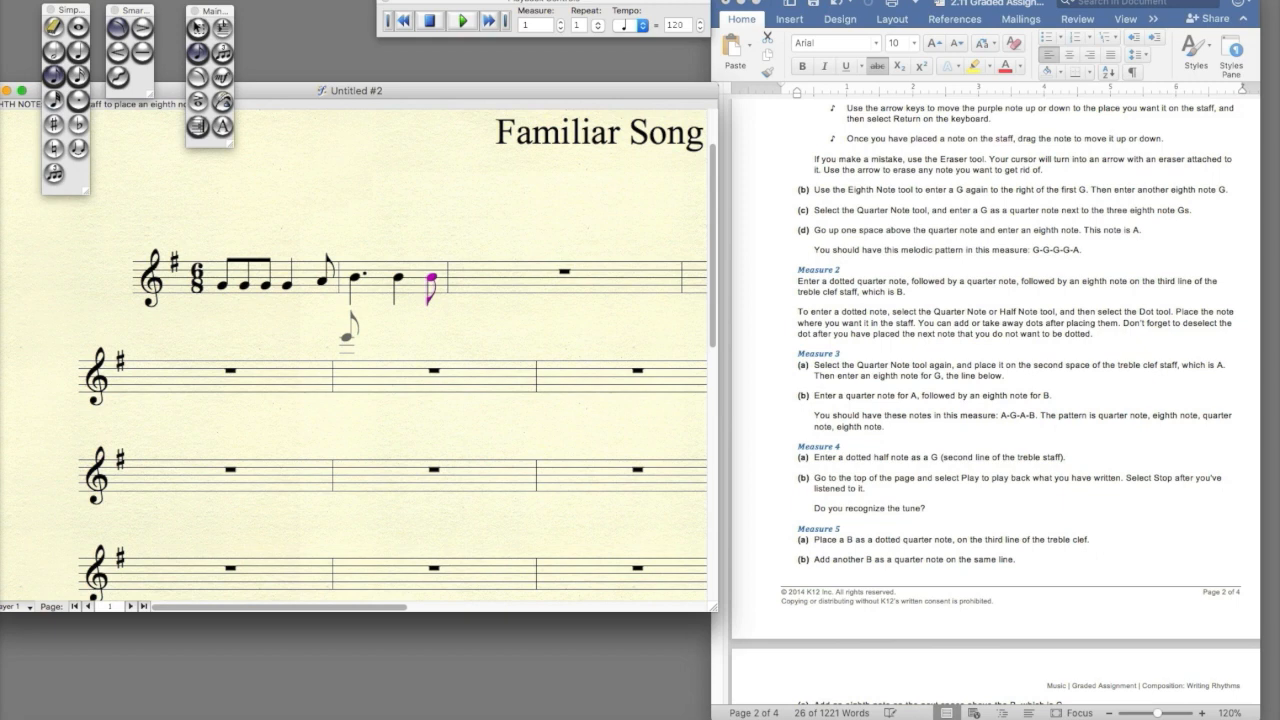
{"action": "left_click", "coordinate": [197, 28]}
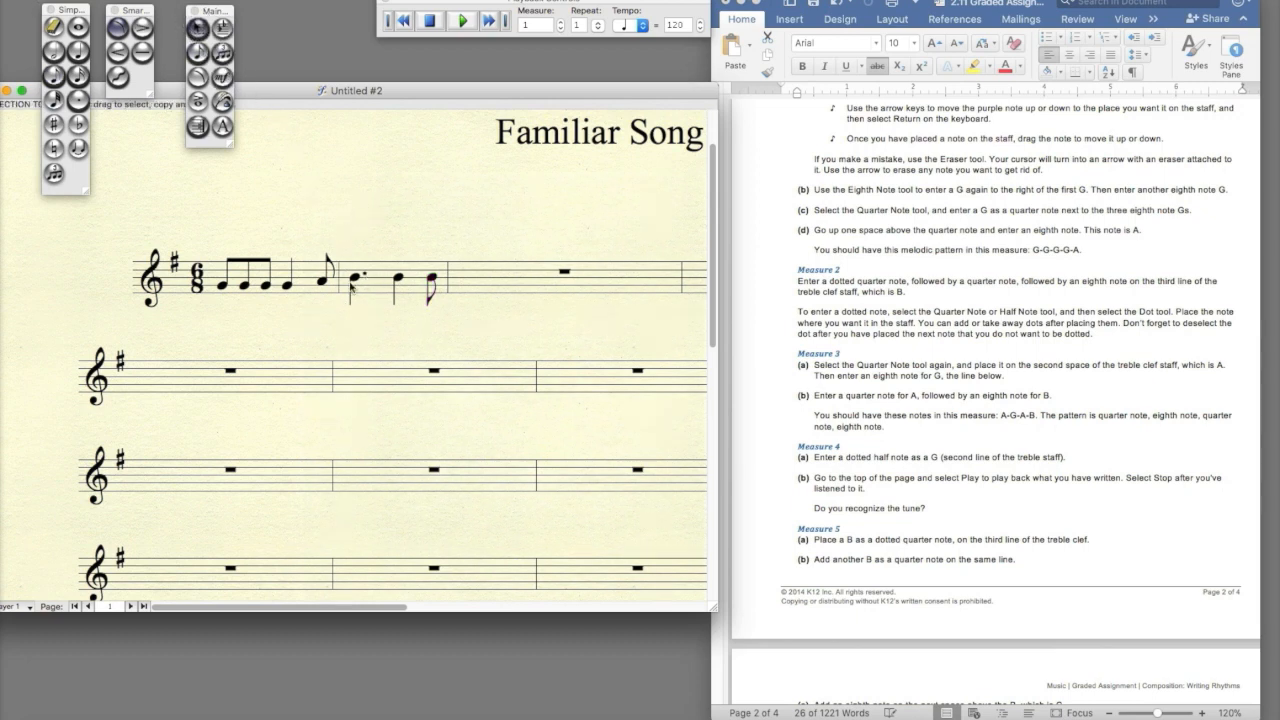
{"action": "scroll", "coordinate": [354, 295], "scroll_direction": "right", "scroll_amount": 2}
{"action": "scroll", "coordinate": [354, 295], "scroll_direction": "down", "scroll_amount": 1}
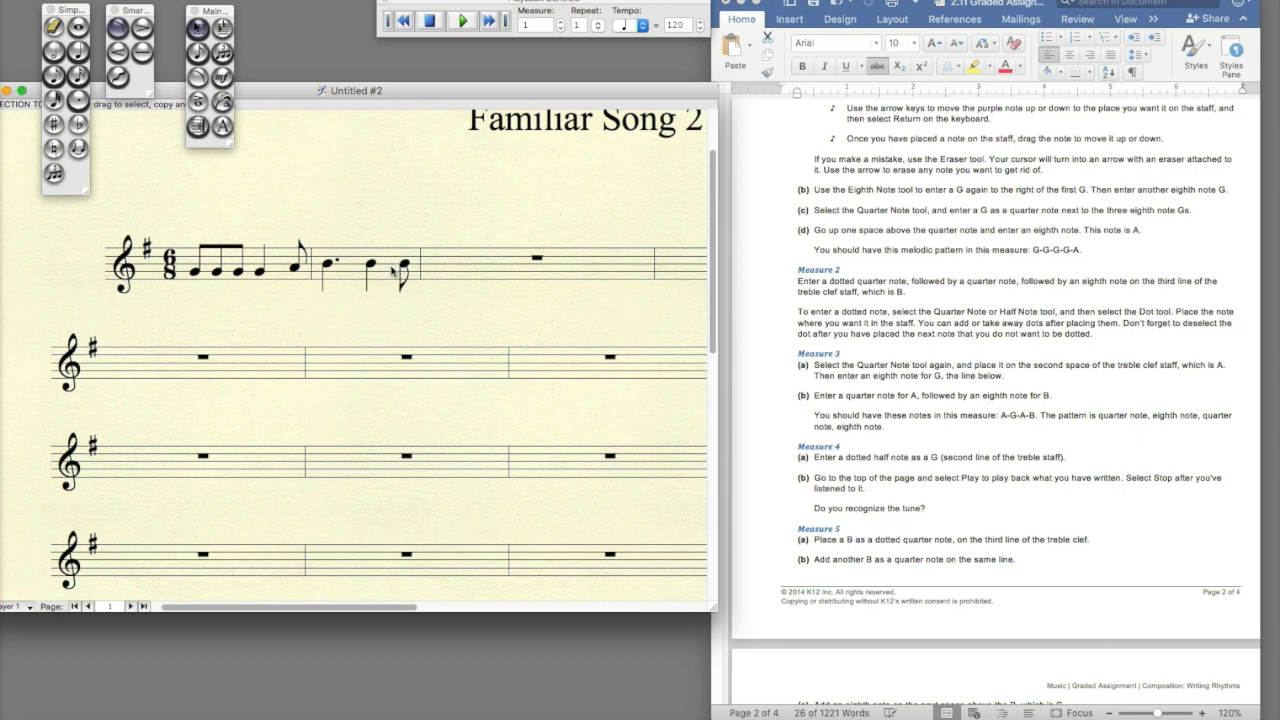
{"action": "left_click", "coordinate": [455, 22]}
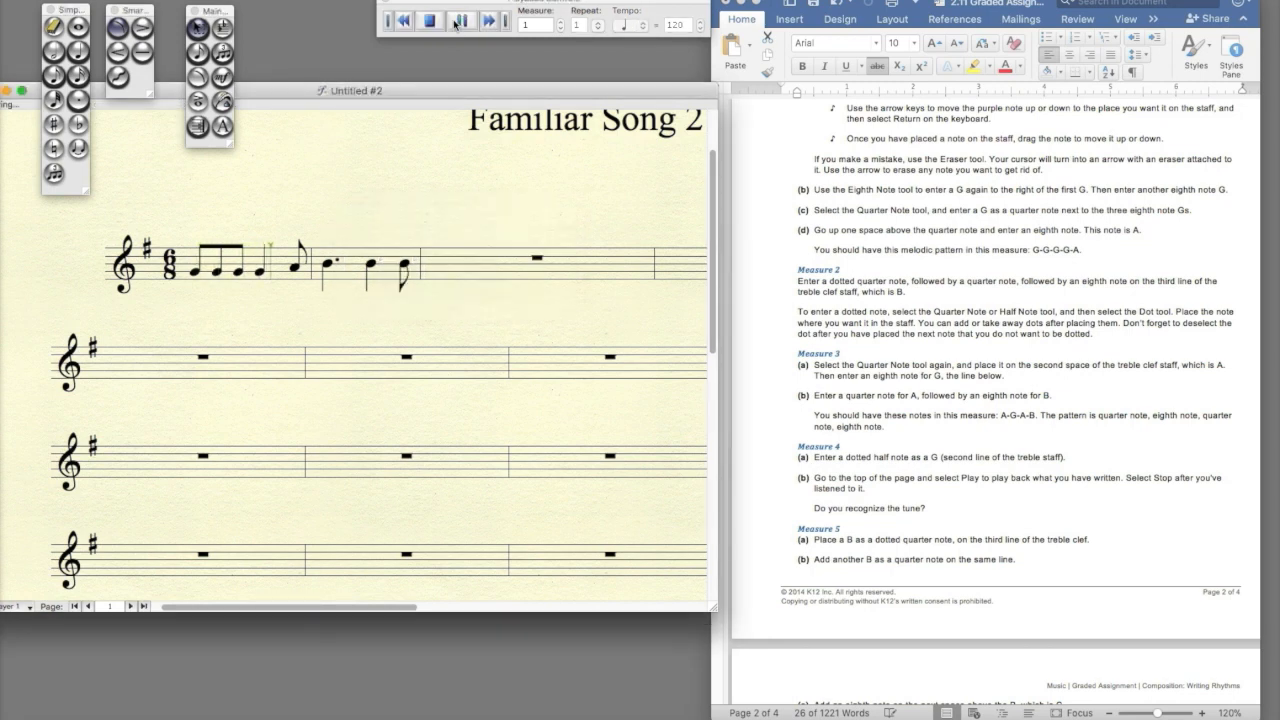
{"action": "left_click", "coordinate": [429, 22]}
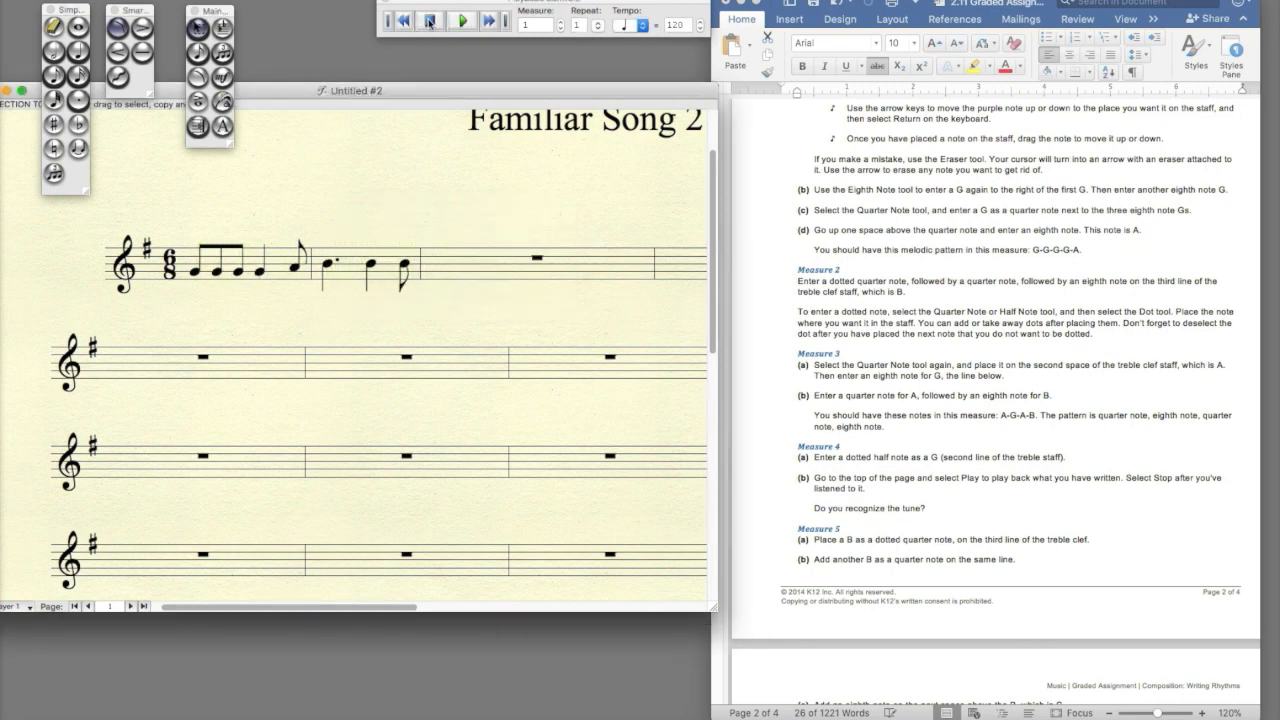
Select the second measure of the top staff, followed by the empty third measure.
{"action": "left_click", "coordinate": [267, 246]}
{"action": "left_click_drag", "start_coordinate": [278, 256], "coordinate": [321, 256]}
{"action": "key", "text": "super+z"}
{"action": "left_click", "coordinate": [346, 264]}
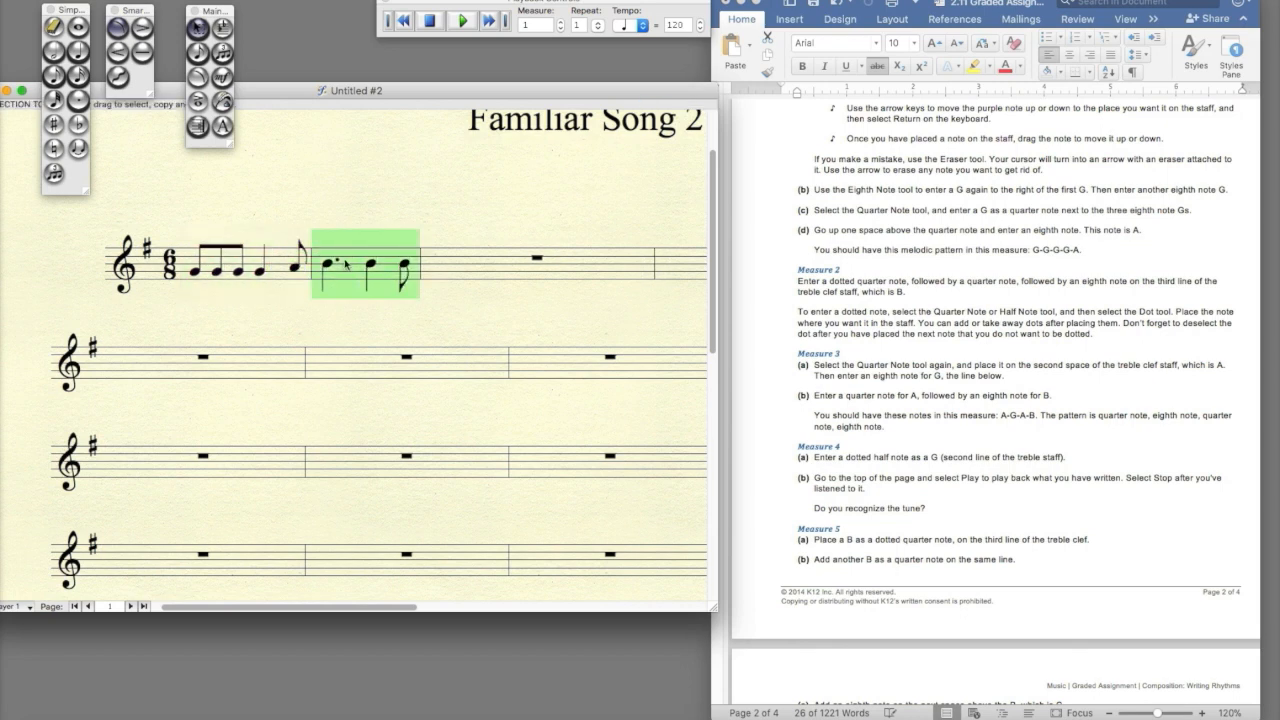
{"action": "left_click", "coordinate": [496, 270]}
Switch to the Word assignment and strike through the Measure 1 and Measure 2 instructions.
{"action": "left_click", "coordinate": [863, 250]}
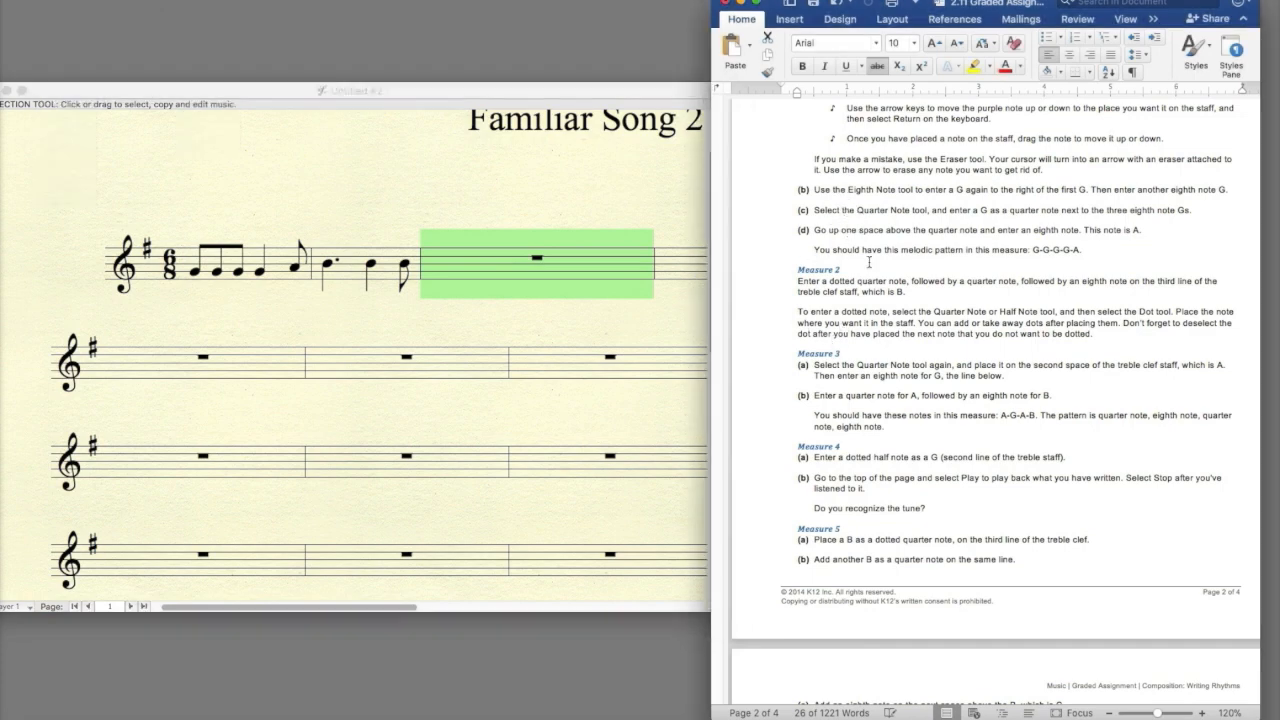
{"action": "scroll", "coordinate": [864, 250], "scroll_direction": "up", "scroll_amount": 5}
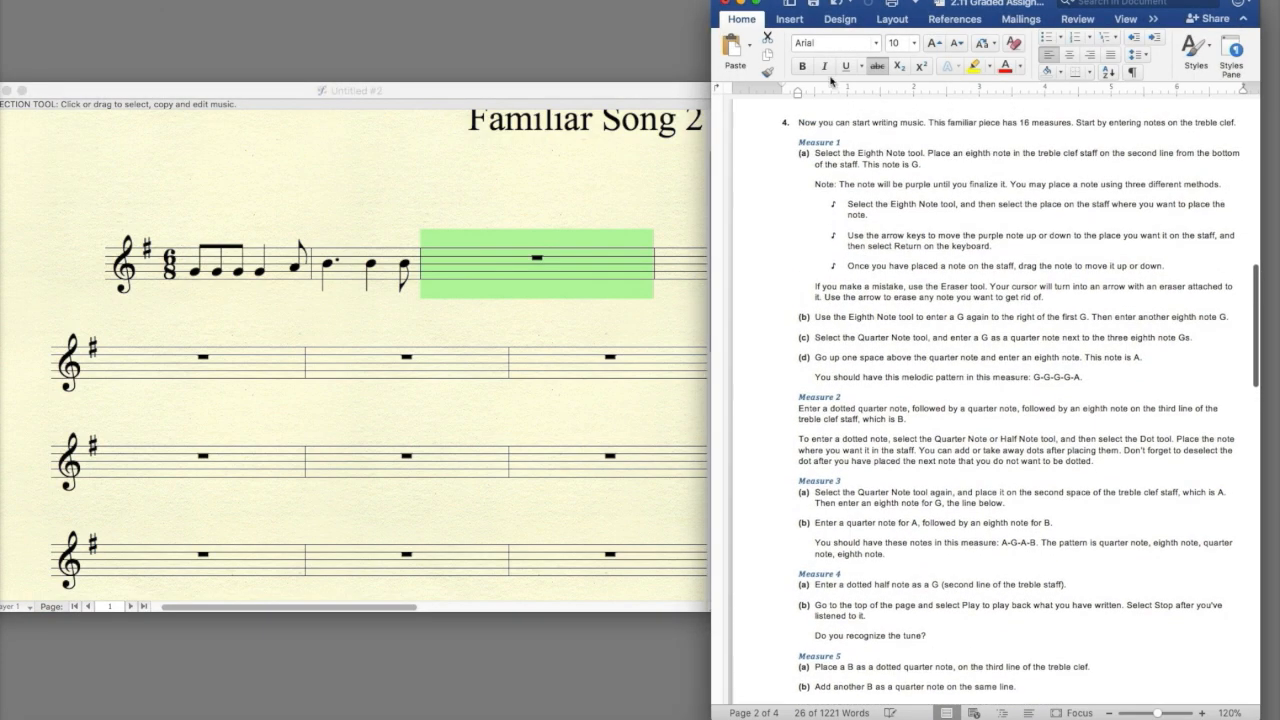
{"action": "left_click_drag", "start_coordinate": [796, 141], "coordinate": [1120, 462]}
{"action": "left_click", "coordinate": [877, 66]}
Zoom the assignment document to 140% with the Measure 3 to Measure 5 instructions in view.
{"action": "scroll", "coordinate": [905, 300], "scroll_direction": "down", "scroll_amount": 5}
{"action": "scroll", "coordinate": [899, 296], "scroll_direction": "down", "scroll_amount": 4}
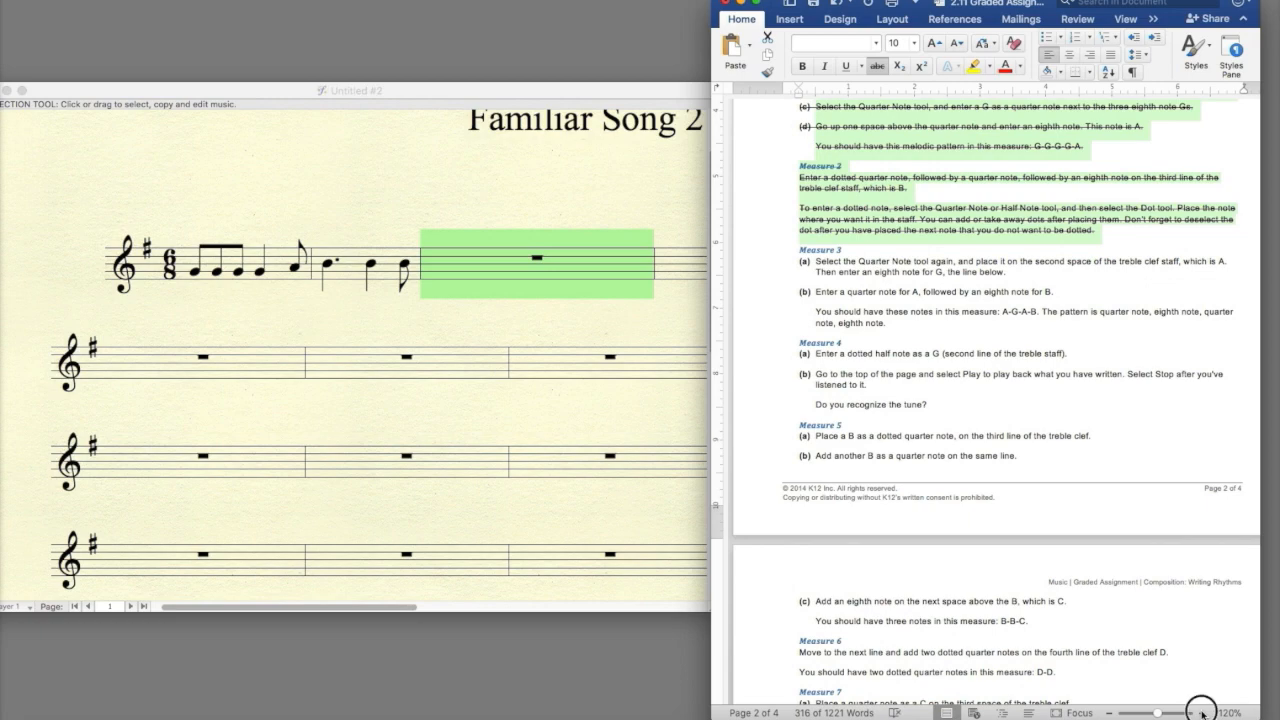
{"action": "left_click", "coordinate": [1202, 713]}
{"action": "left_click", "coordinate": [1202, 713]}
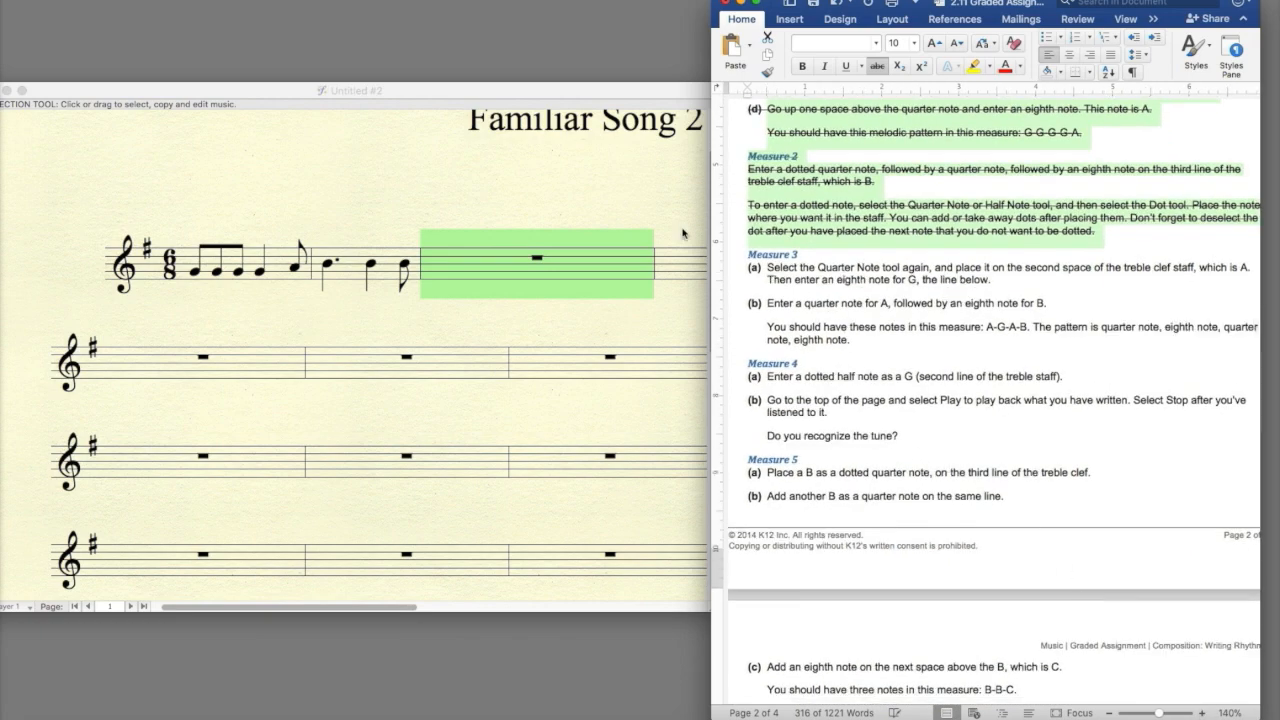
Switch to the score and enter a quarter note as the third measure's first note, adjusting its pitch to A.
{"action": "left_click", "coordinate": [437, 90]}
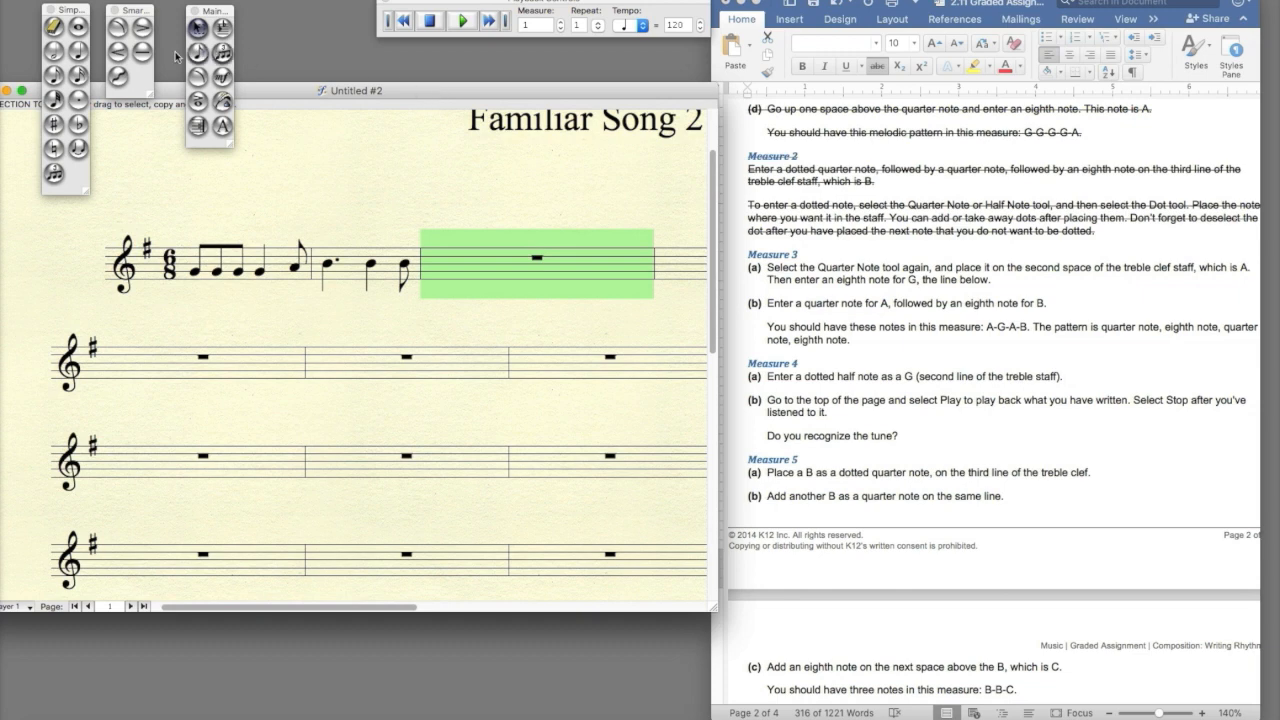
{"action": "left_click", "coordinate": [62, 76]}
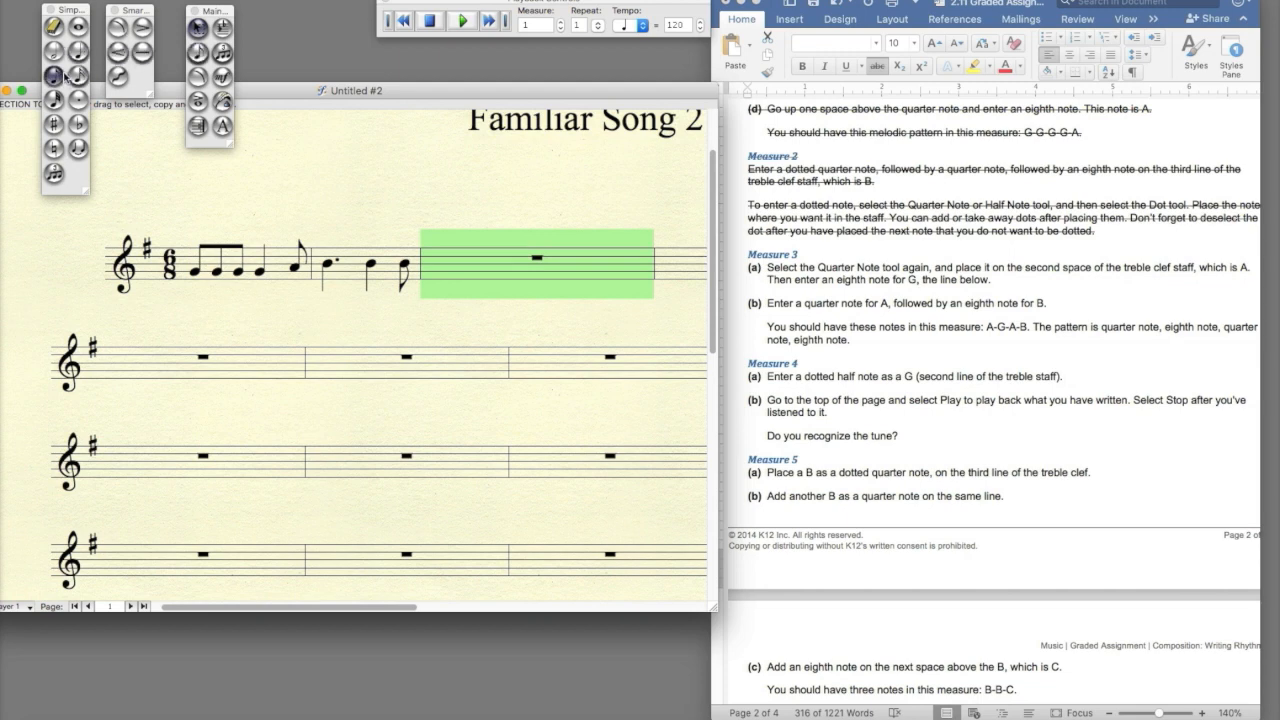
{"action": "left_click", "coordinate": [77, 55]}
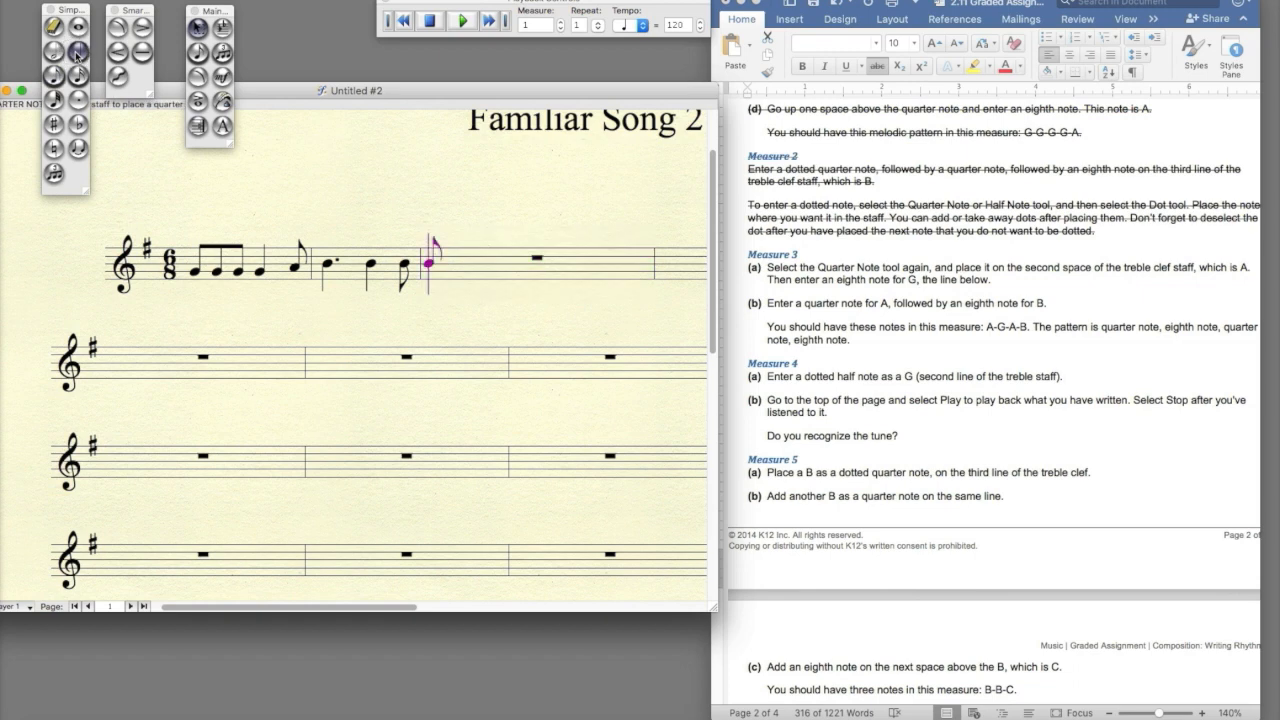
{"action": "left_click", "coordinate": [428, 262]}
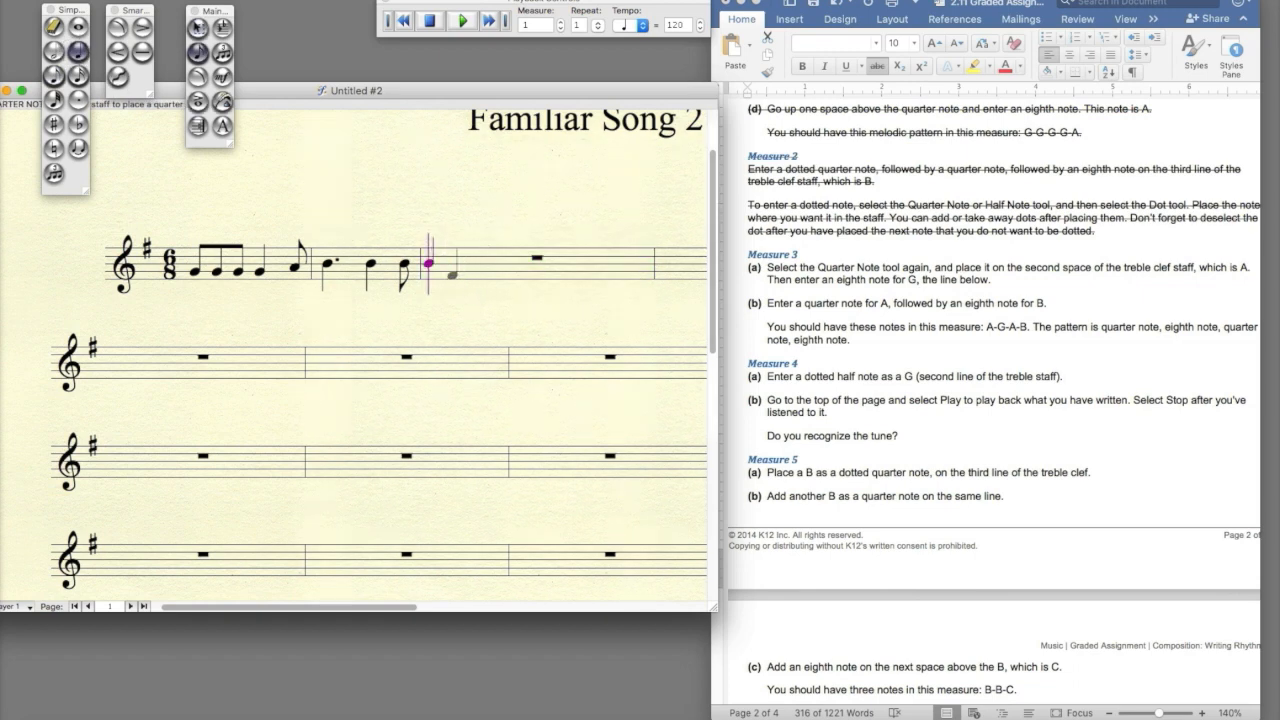
{"action": "left_click", "coordinate": [452, 275]}
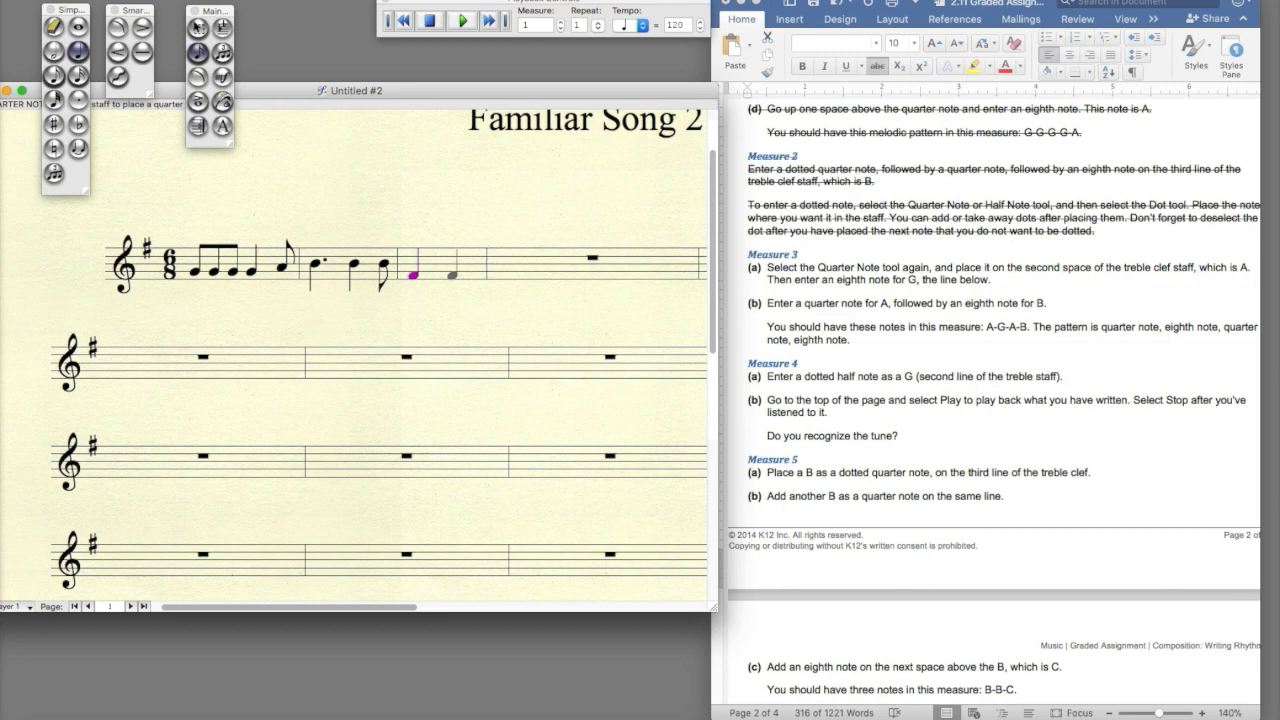
{"action": "key", "text": "Up"}
{"action": "scroll", "coordinate": [450, 262], "scroll_direction": "up", "scroll_amount": 1}
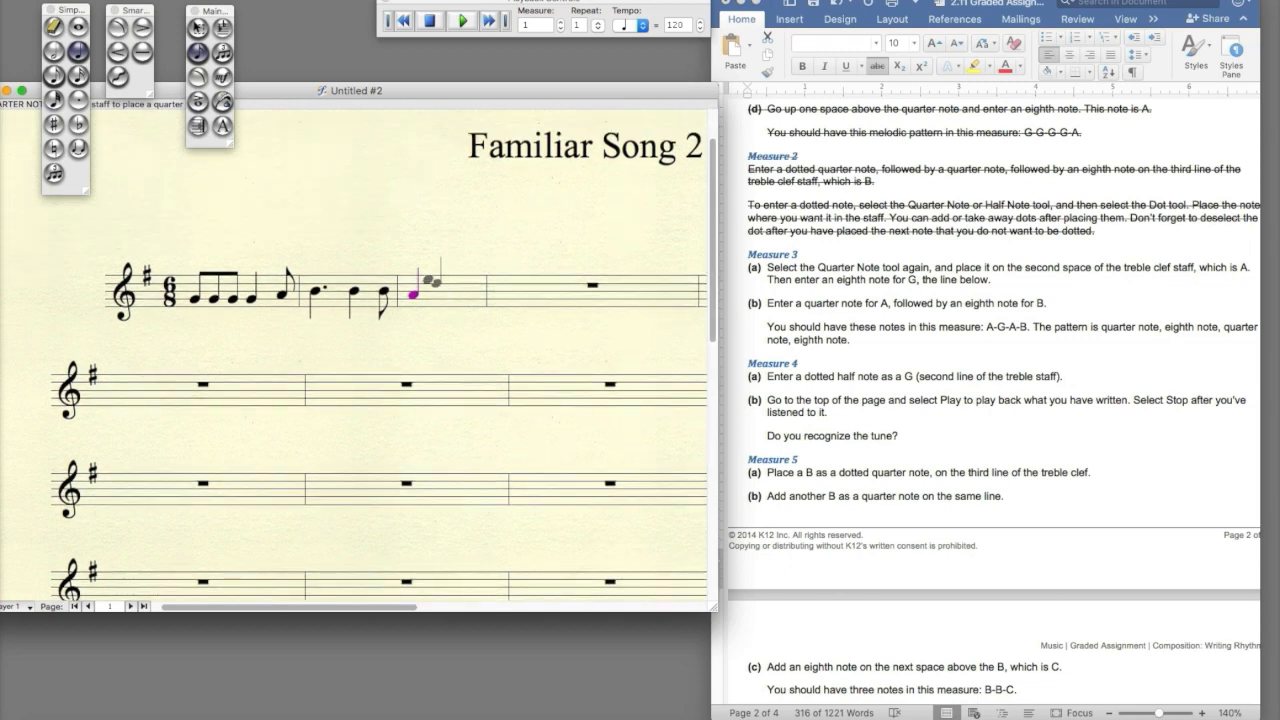
Complete the third measure with an eighth note G, a quarter note A and an eighth note B.
{"action": "left_click", "coordinate": [53, 75]}
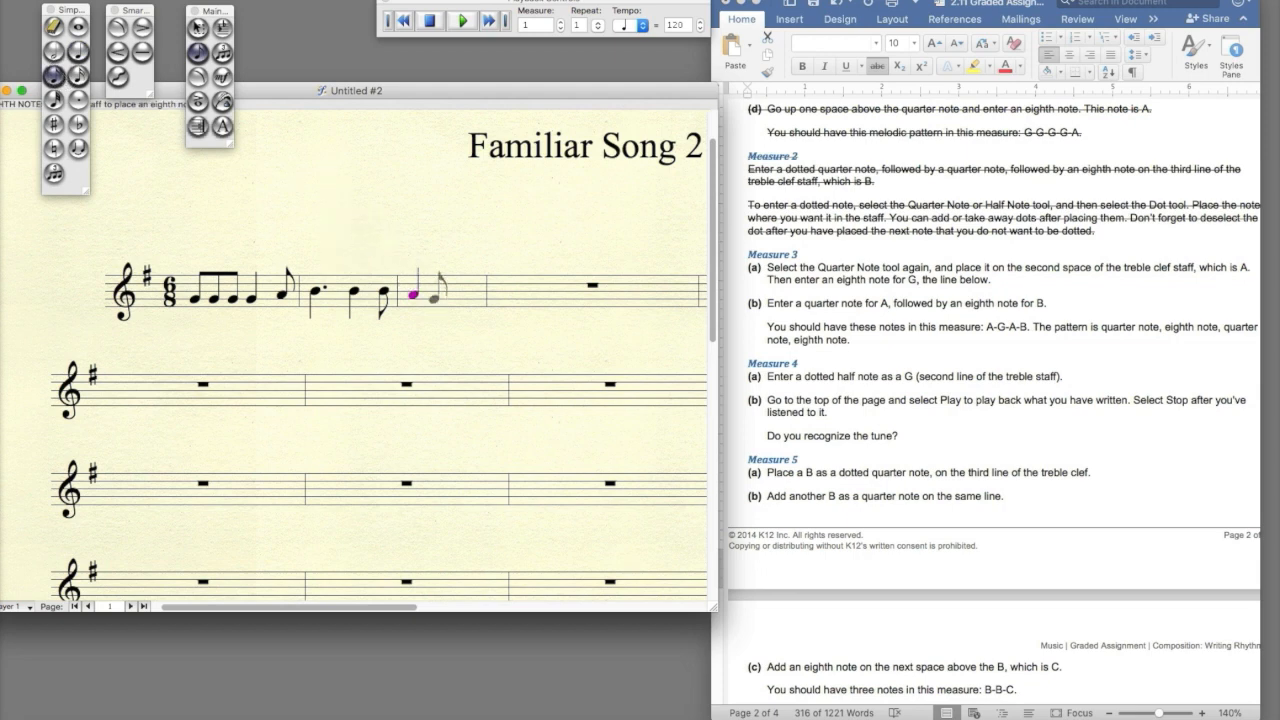
{"action": "left_click", "coordinate": [438, 297]}
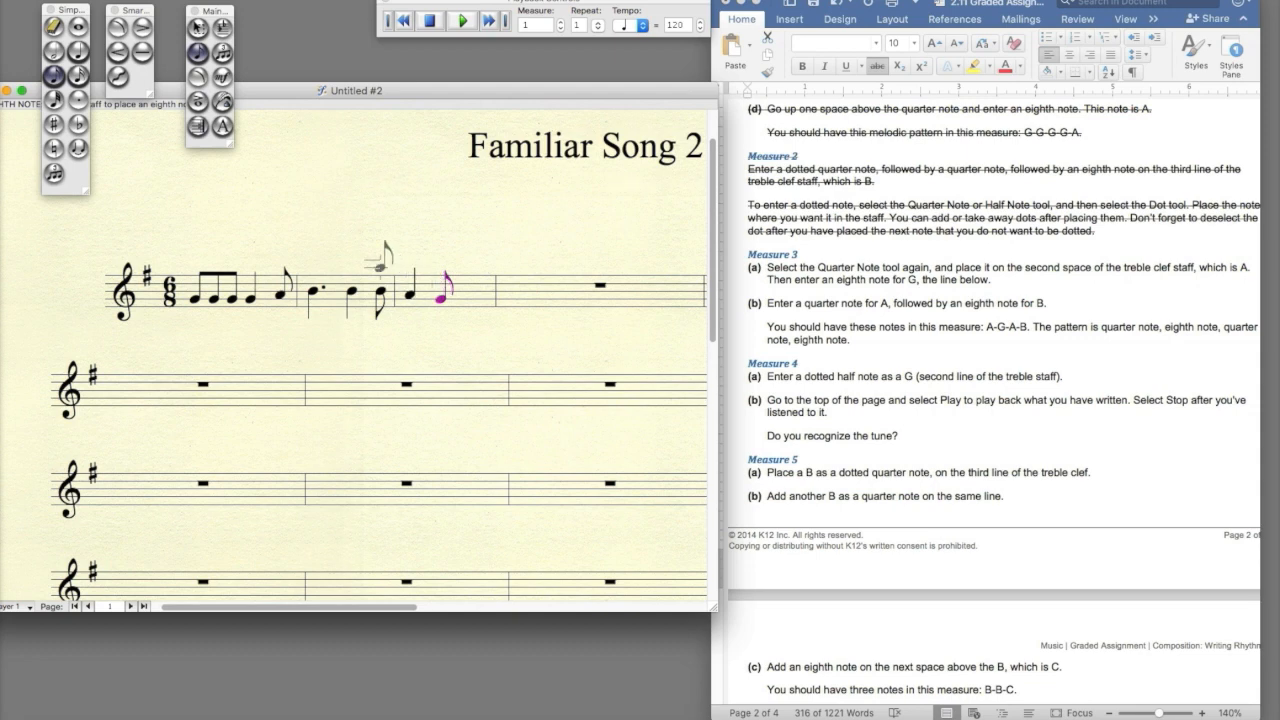
{"action": "left_click", "coordinate": [76, 53]}
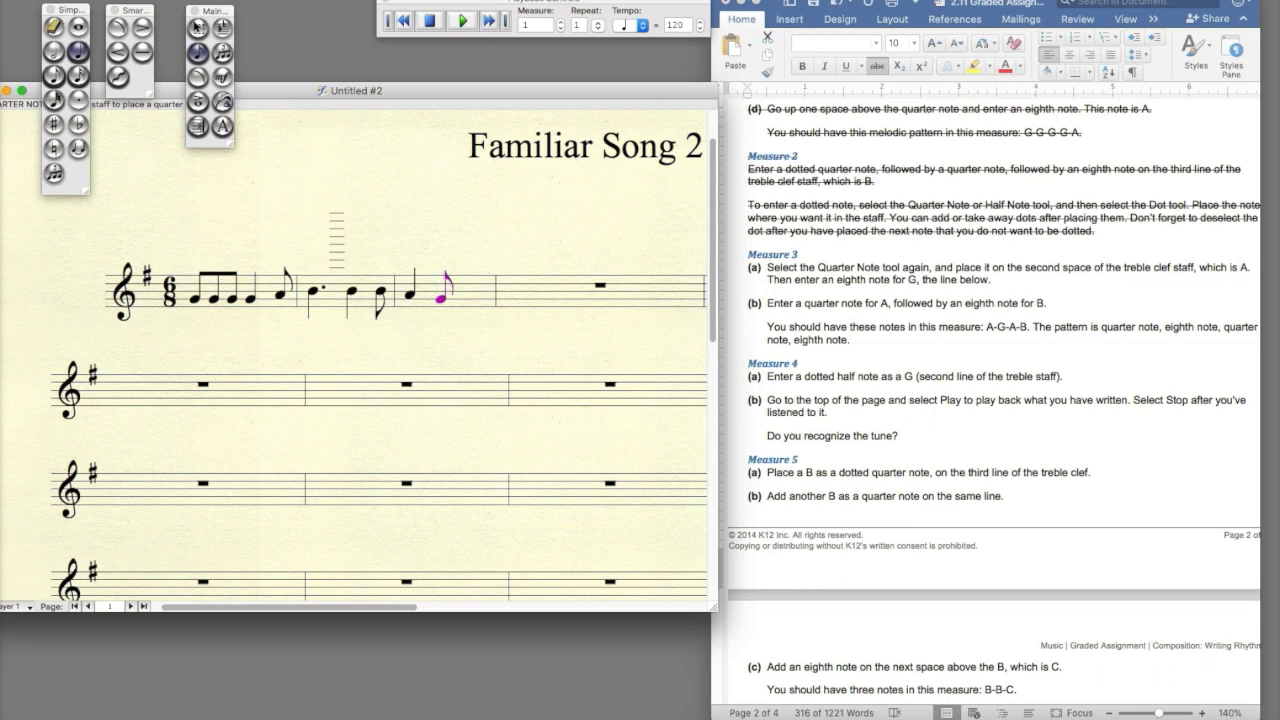
{"action": "left_click", "coordinate": [459, 290]}
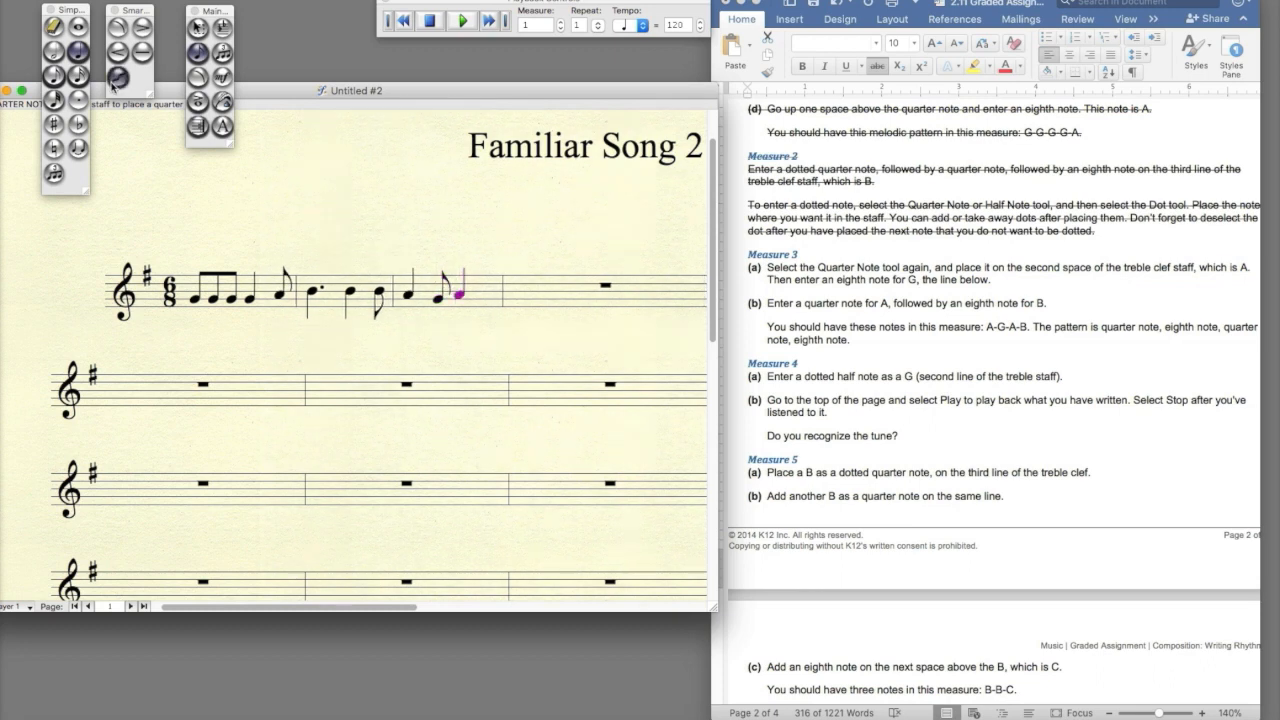
{"action": "left_click", "coordinate": [53, 76]}
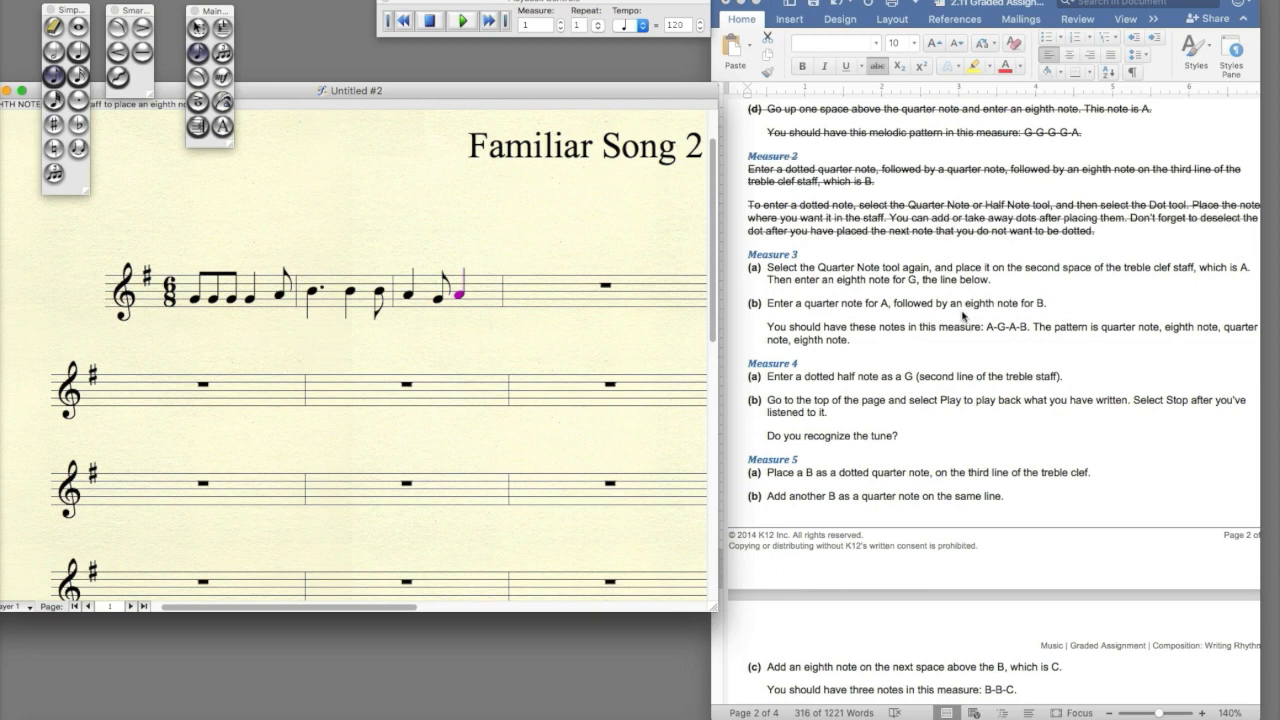
{"action": "left_click", "coordinate": [488, 291]}
Switch to the Word assignment and select the closing Measure 3 paragraph that lists the notes A-G-A-B.
{"action": "scroll", "coordinate": [795, 330], "scroll_direction": "right", "scroll_amount": 1}
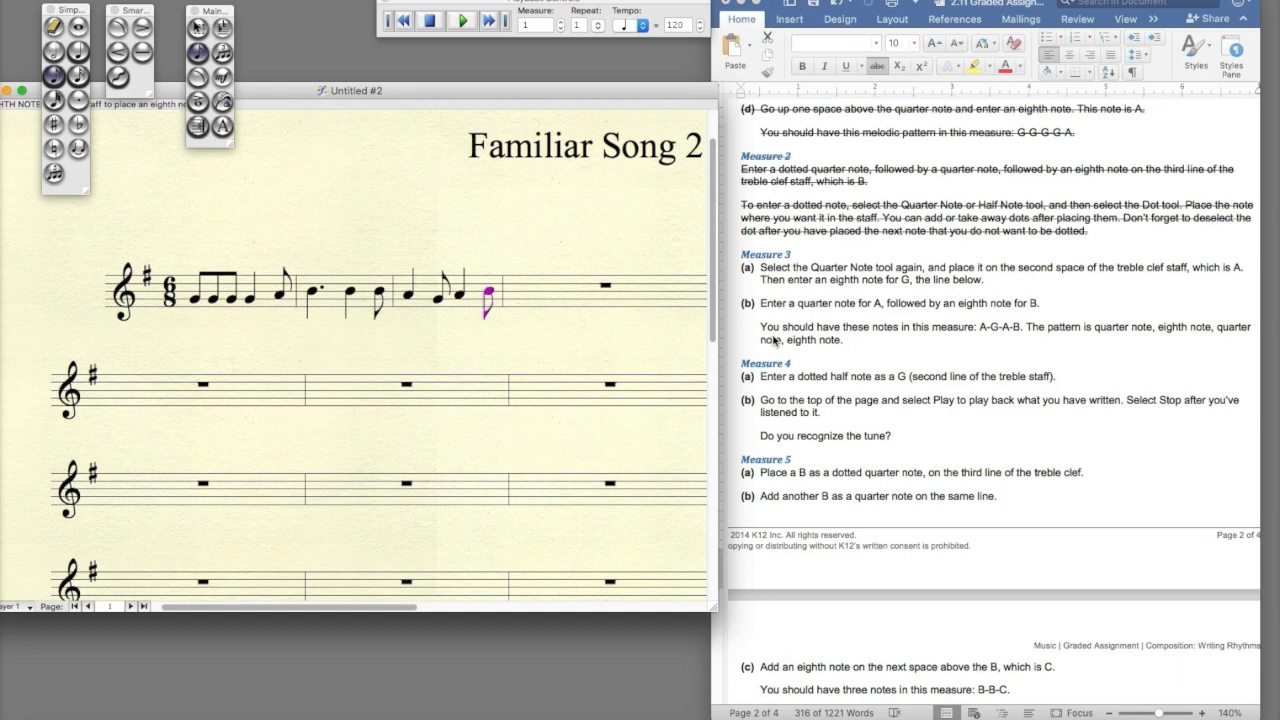
{"action": "left_click", "coordinate": [754, 253]}
{"action": "left_click_drag", "start_coordinate": [756, 255], "coordinate": [763, 326]}
{"action": "left_click", "coordinate": [854, 342]}
{"action": "scroll", "coordinate": [936, 348], "scroll_direction": "left", "scroll_amount": 2}
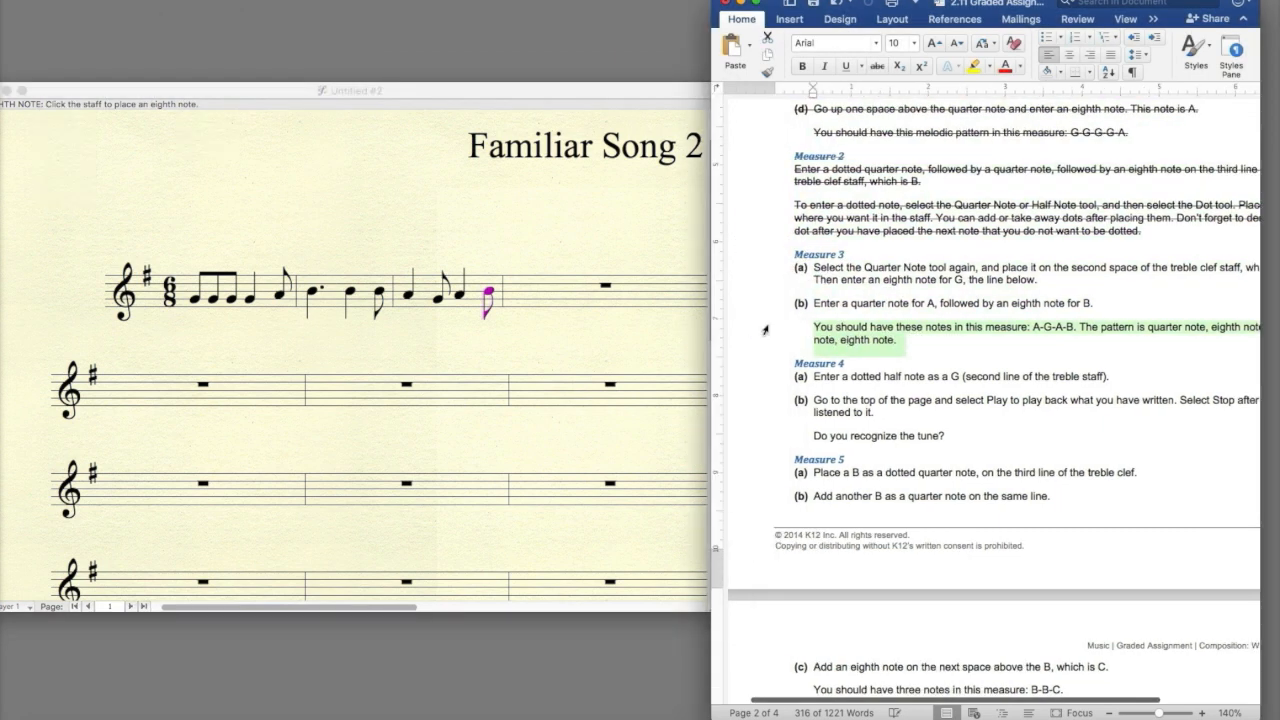
{"action": "scroll", "coordinate": [936, 348], "scroll_direction": "right", "scroll_amount": 3}
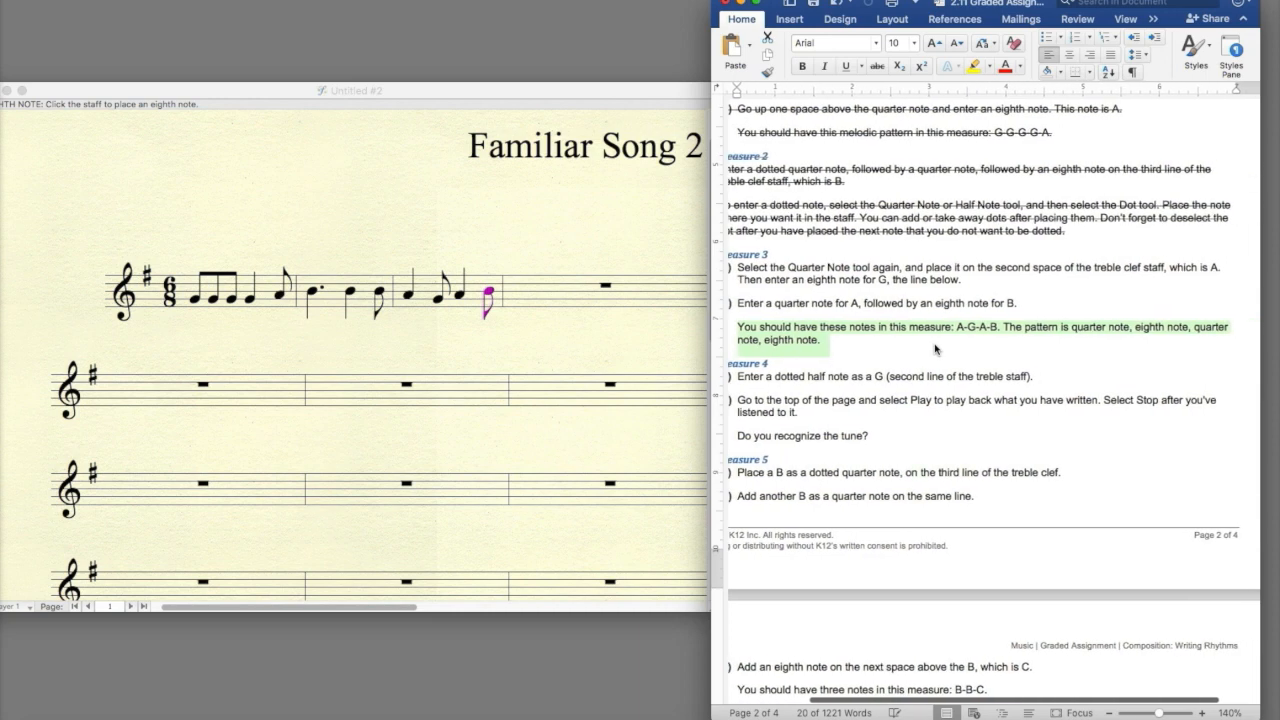
Return to the score, play back the first three measures and stop the playback.
{"action": "left_click", "coordinate": [420, 308]}
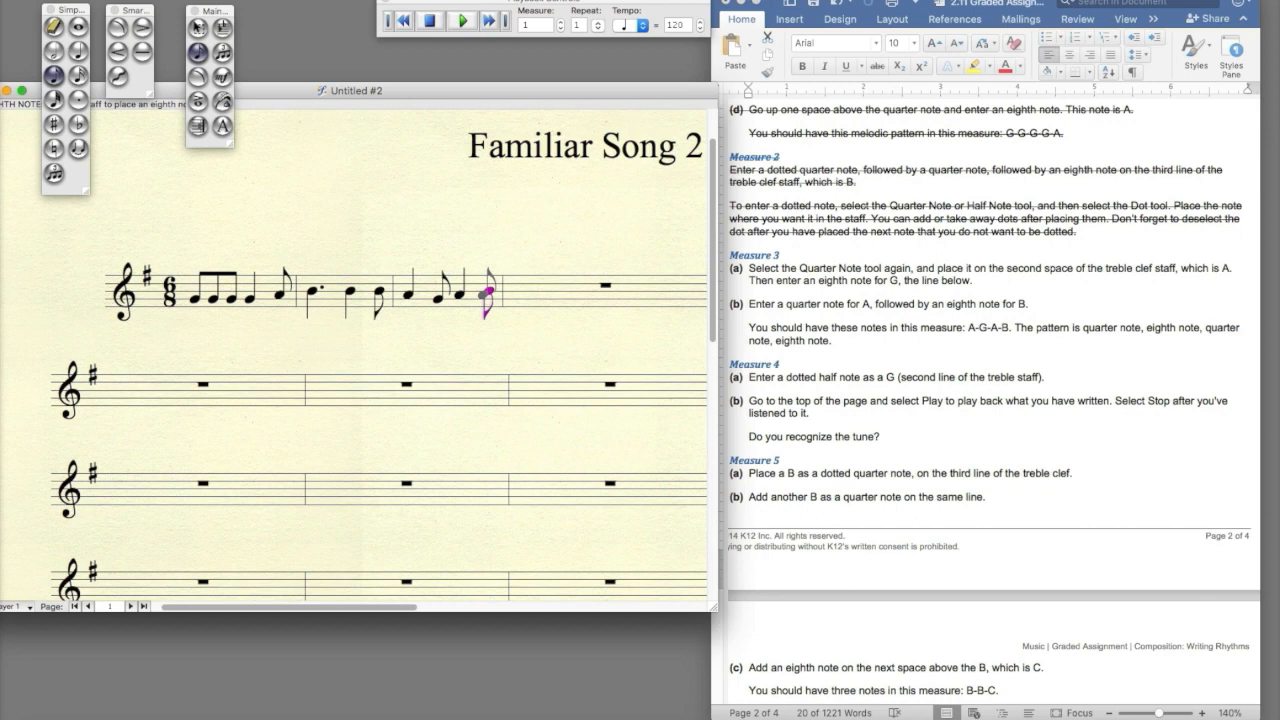
{"action": "left_click", "coordinate": [463, 21]}
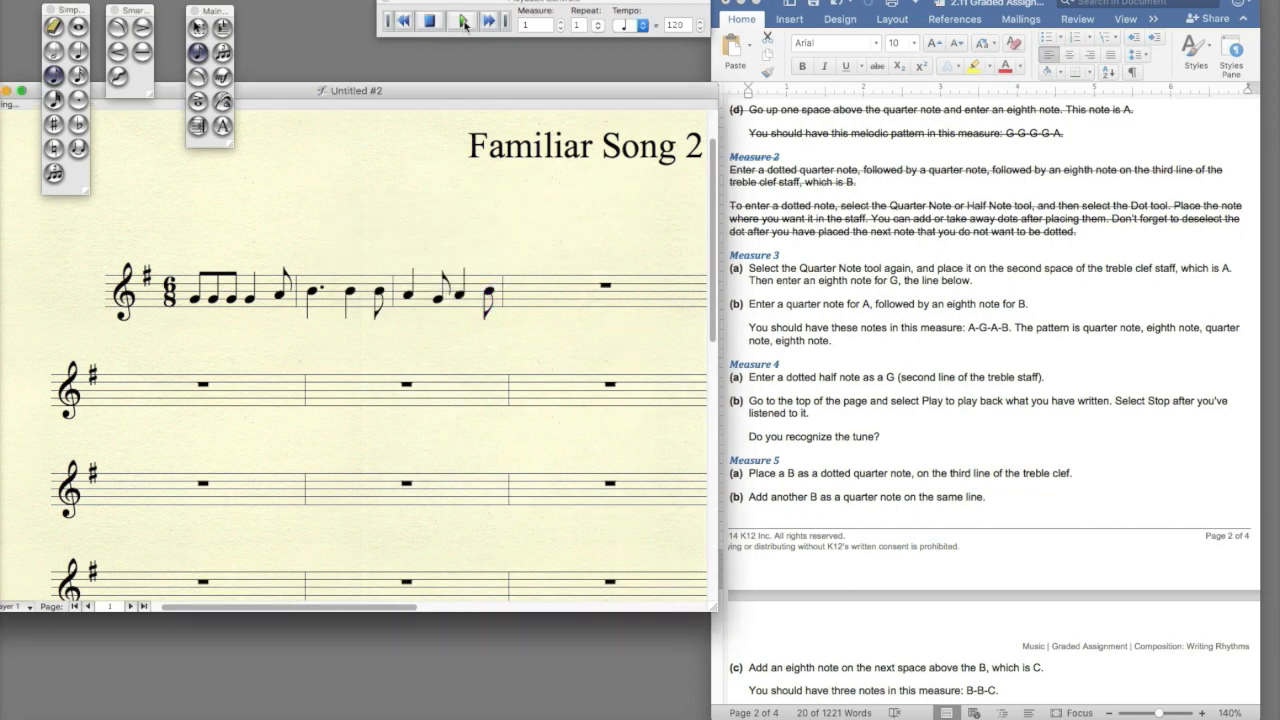
{"action": "scroll", "coordinate": [892, 441], "scroll_direction": "down", "scroll_amount": 1}
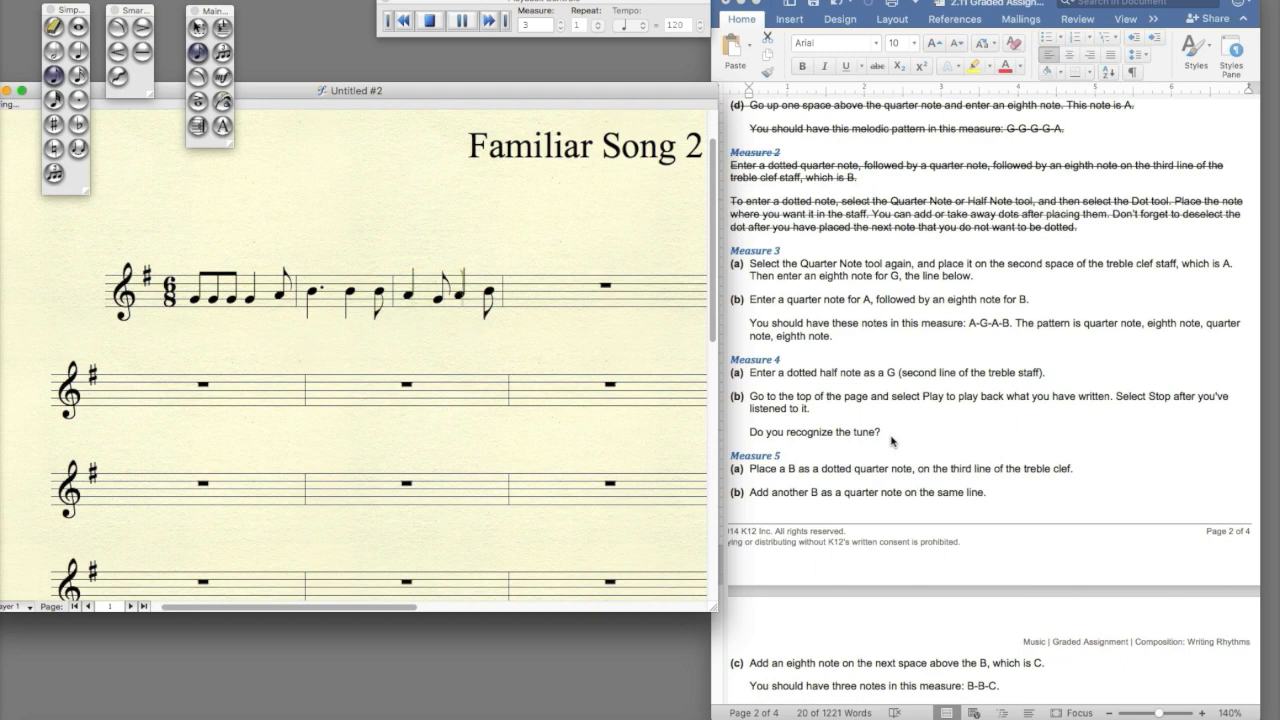
{"action": "left_click", "coordinate": [435, 20]}
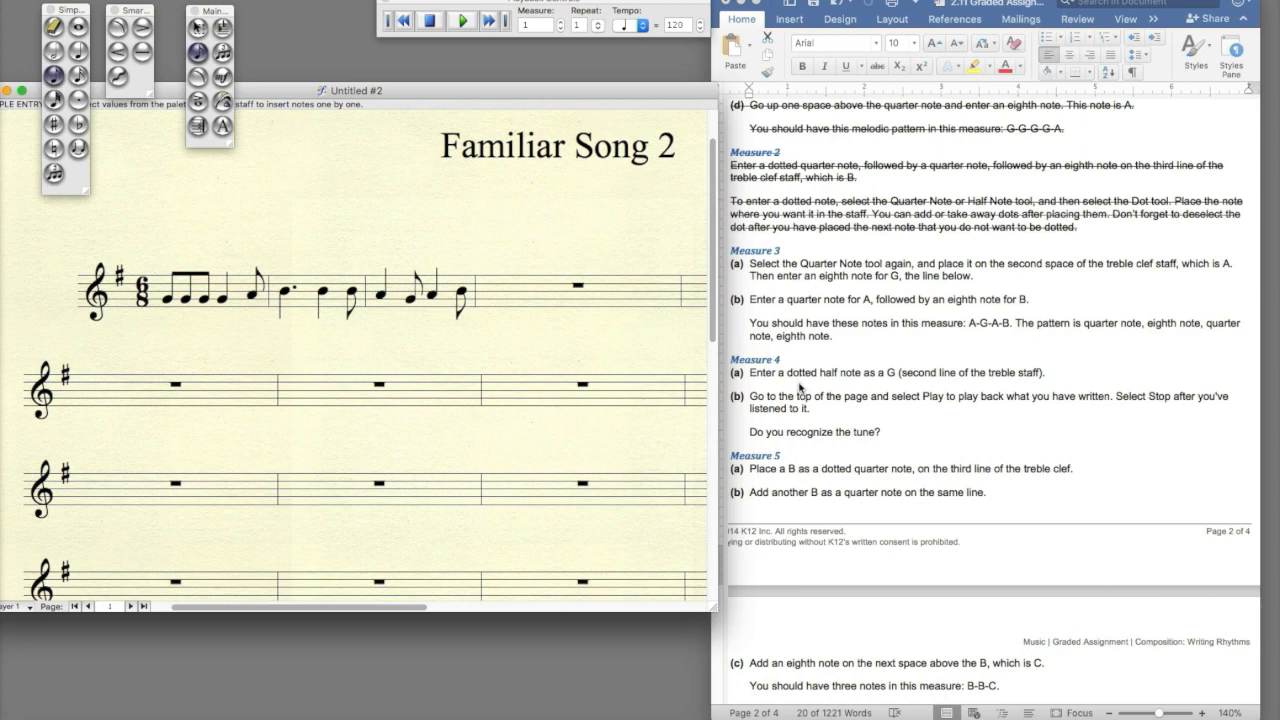
With the Selection tool, highlight the entered measures of the top staff in turn, ending on the empty fourth measure.
{"action": "left_click", "coordinate": [118, 28]}
{"action": "left_click", "coordinate": [198, 28]}
{"action": "left_click", "coordinate": [199, 292]}
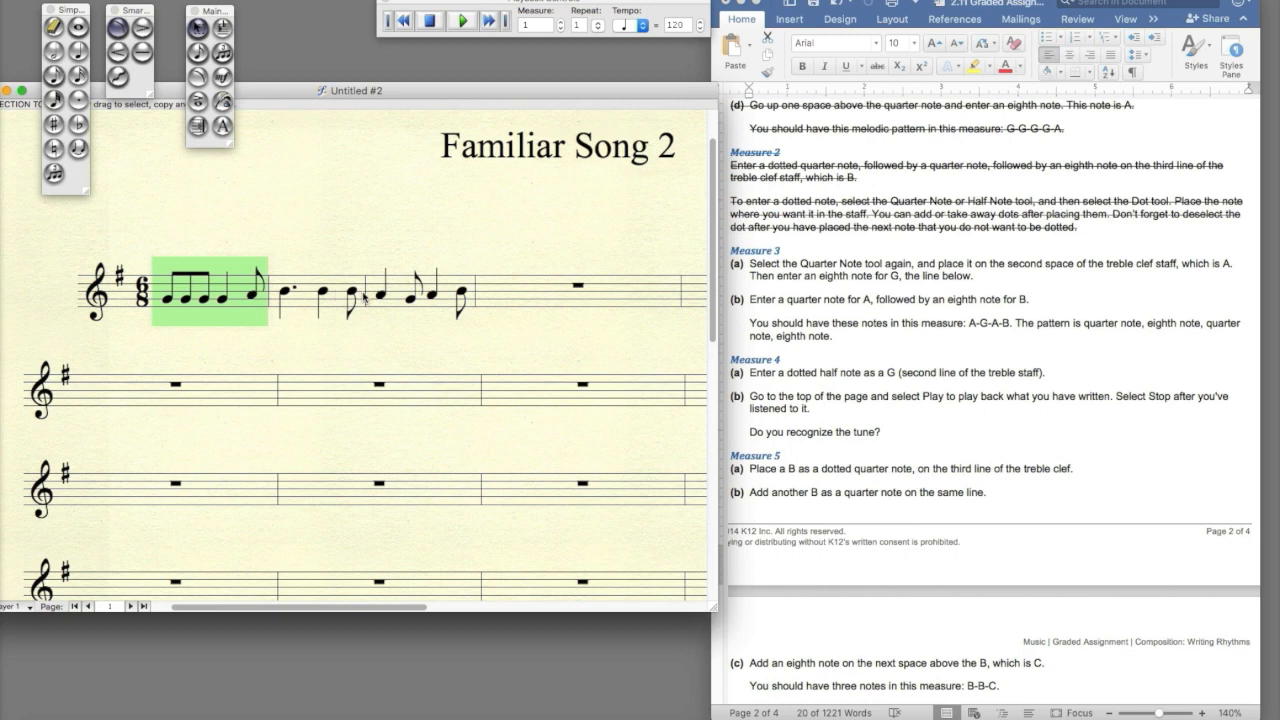
{"action": "left_click", "coordinate": [355, 297]}
{"action": "left_click", "coordinate": [416, 297]}
{"action": "left_click", "coordinate": [519, 297]}
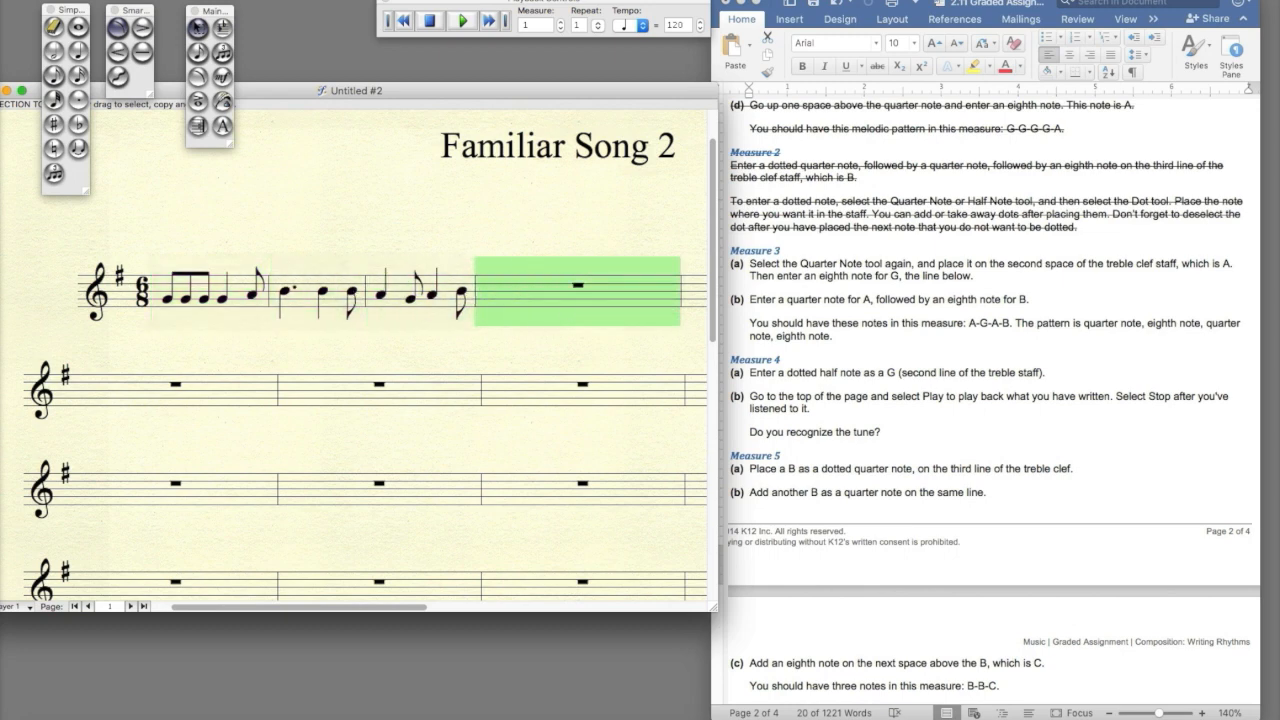
Enter a dotted half note G on the second line of the staff in the fourth measure.
{"action": "scroll", "coordinate": [803, 413], "scroll_direction": "down", "scroll_amount": 2}
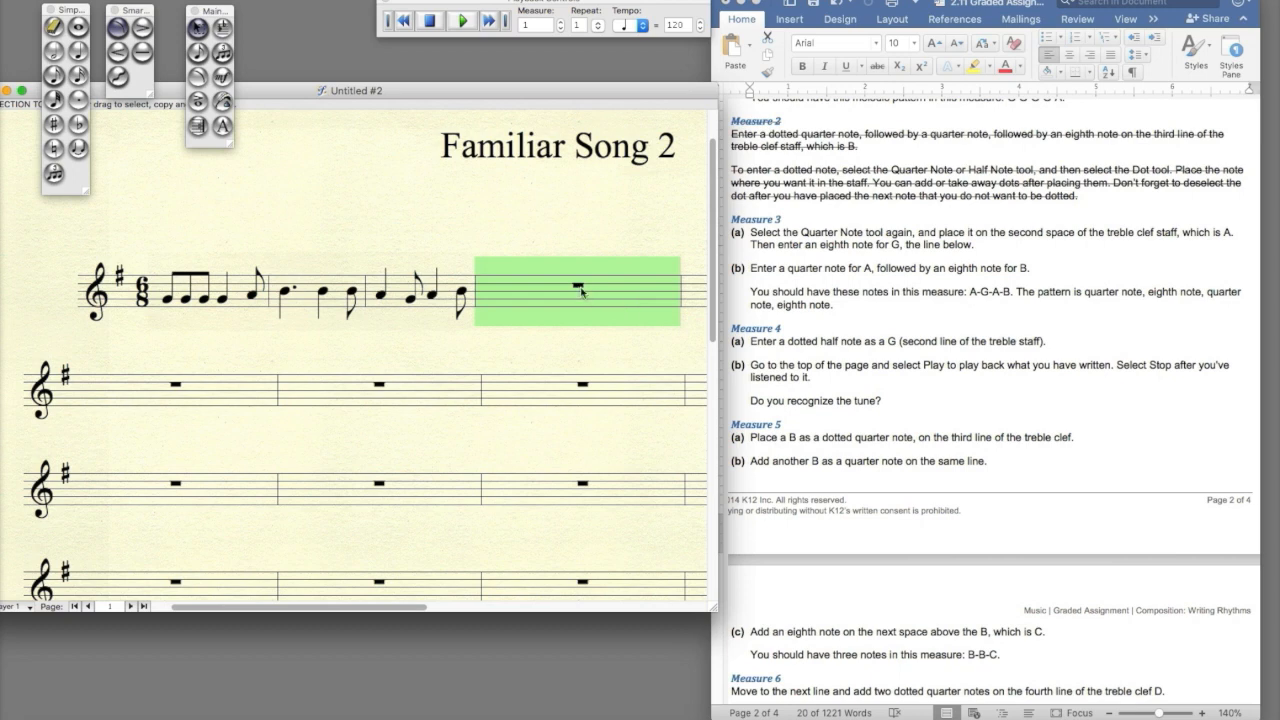
{"action": "left_click", "coordinate": [56, 54]}
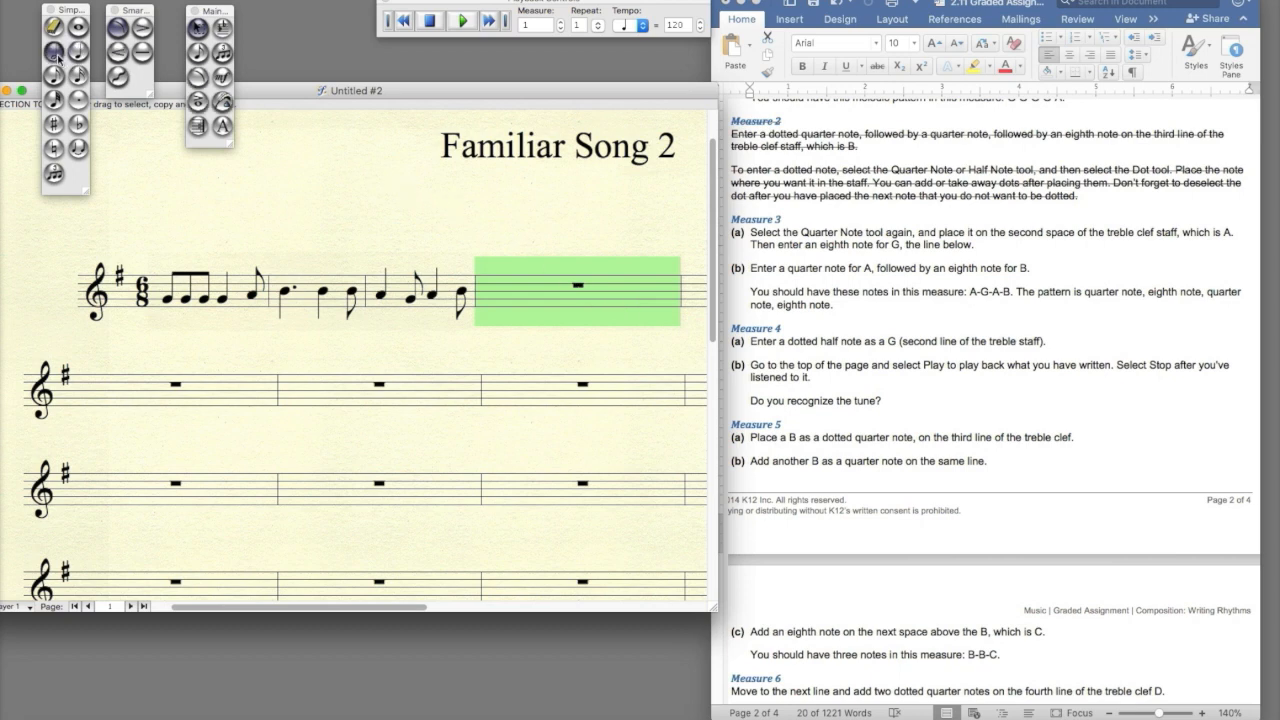
{"action": "left_click", "coordinate": [56, 54]}
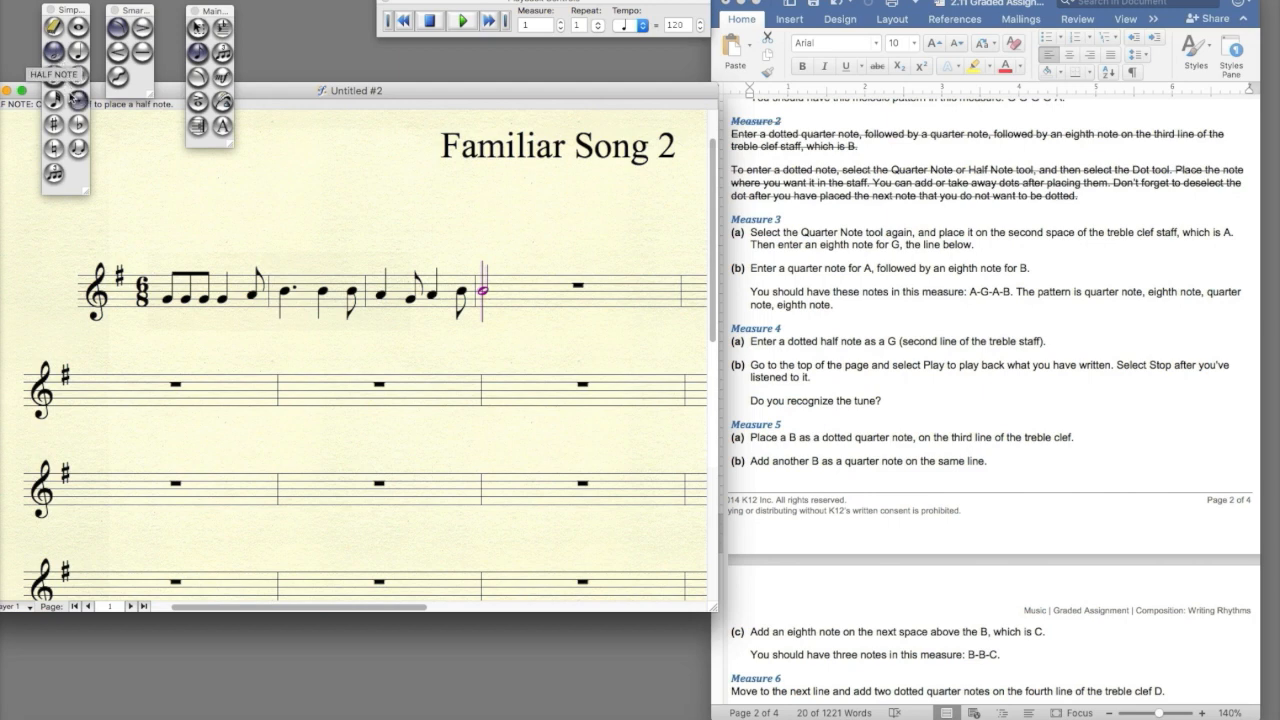
{"action": "left_click", "coordinate": [76, 99]}
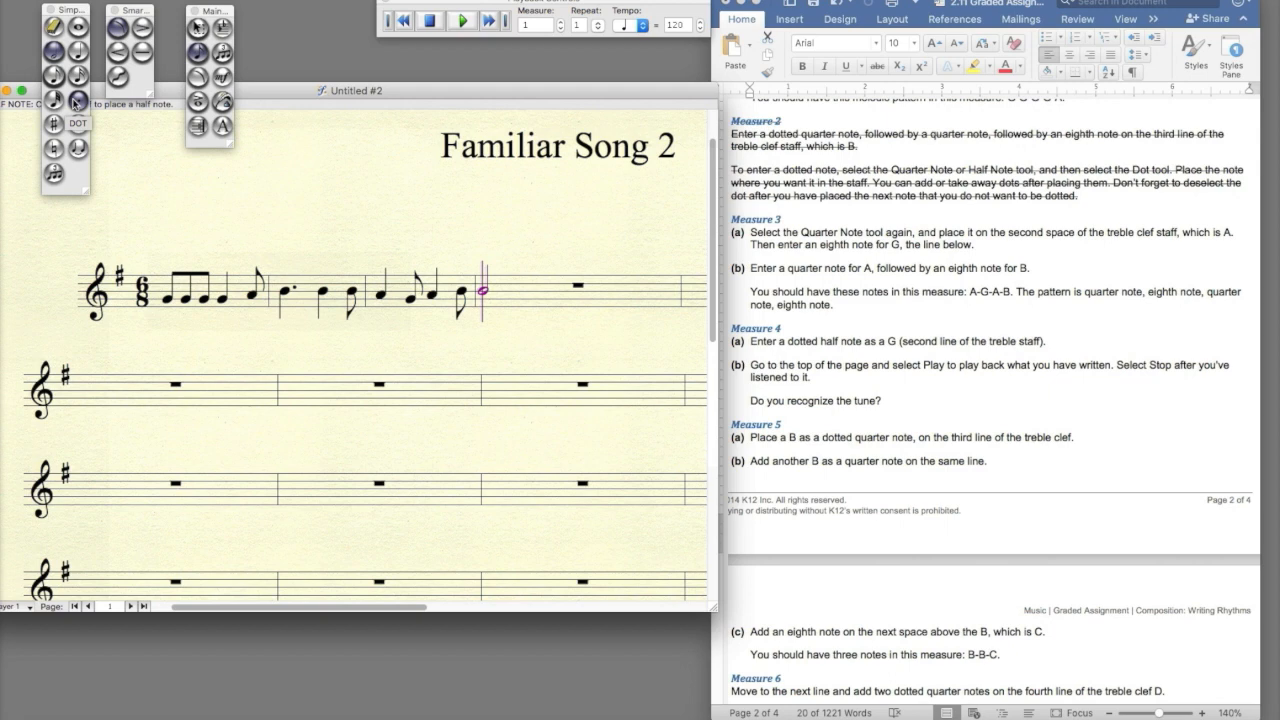
{"action": "left_click", "coordinate": [76, 102]}
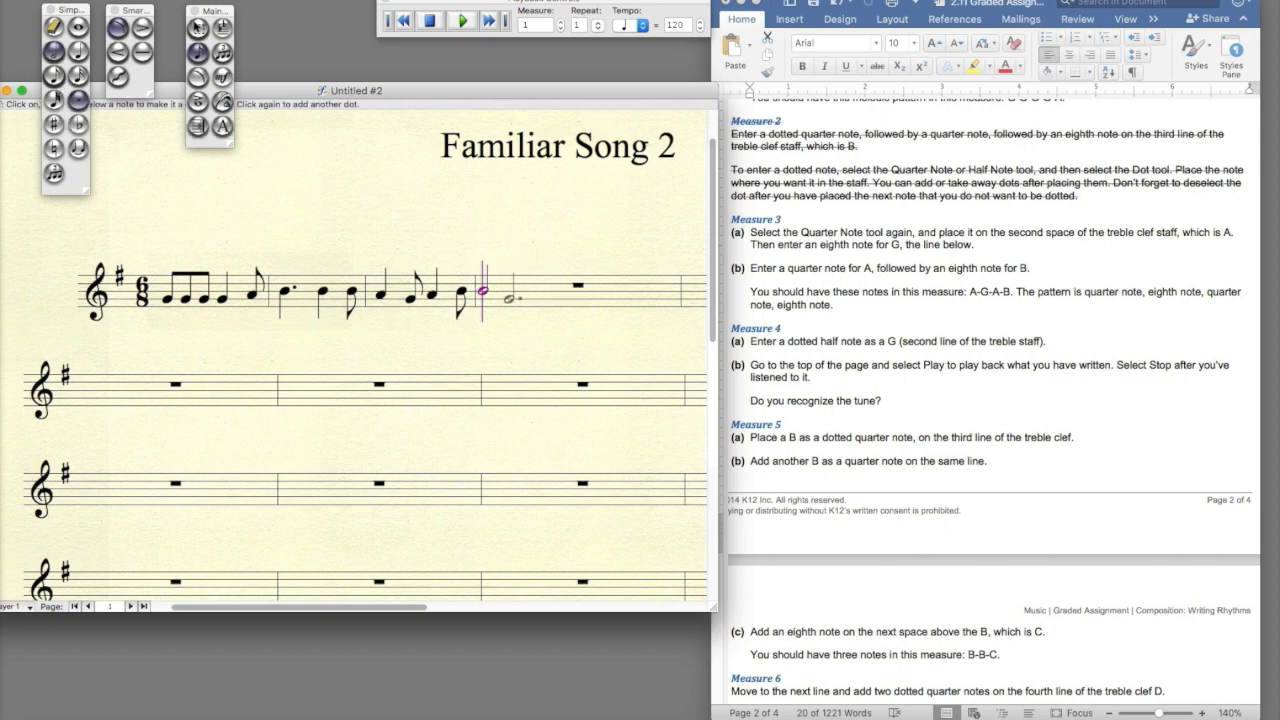
{"action": "left_click", "coordinate": [510, 297]}
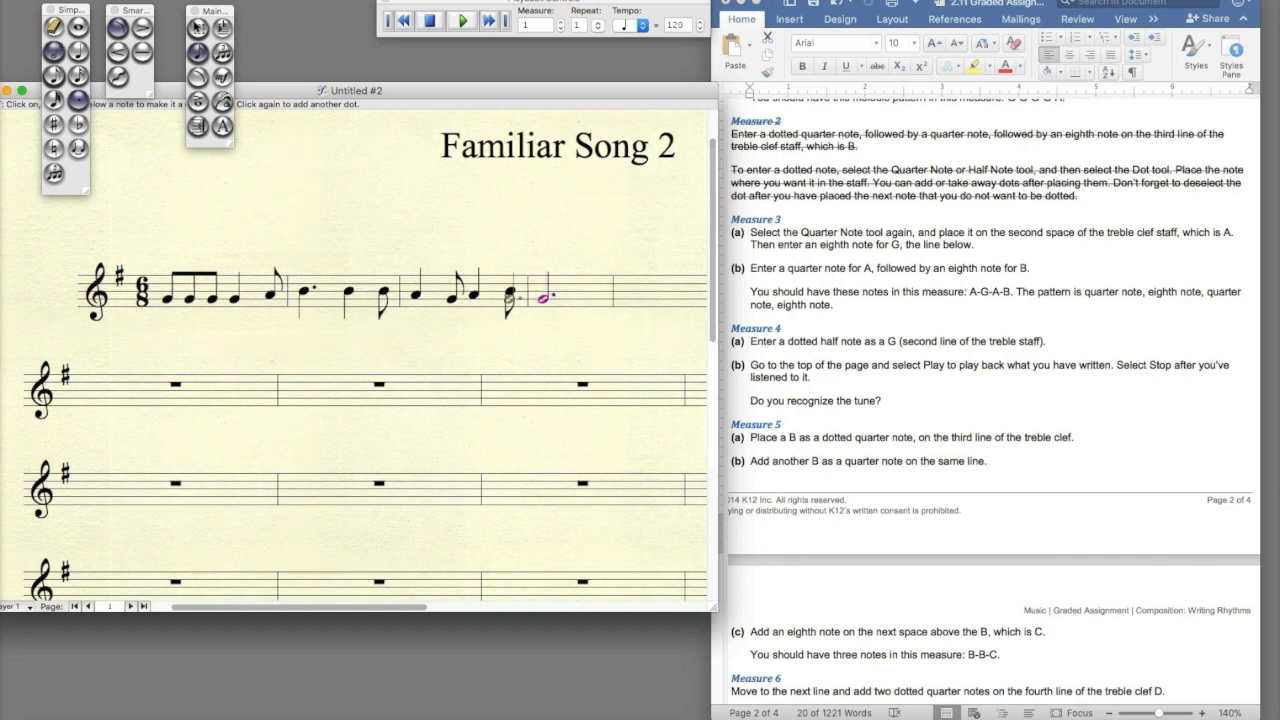
Strike through all the Measure 3 instructions in the Word assignment and select the Measure 4 instructions.
{"action": "left_click", "coordinate": [883, 67]}
{"action": "left_click", "coordinate": [883, 67]}
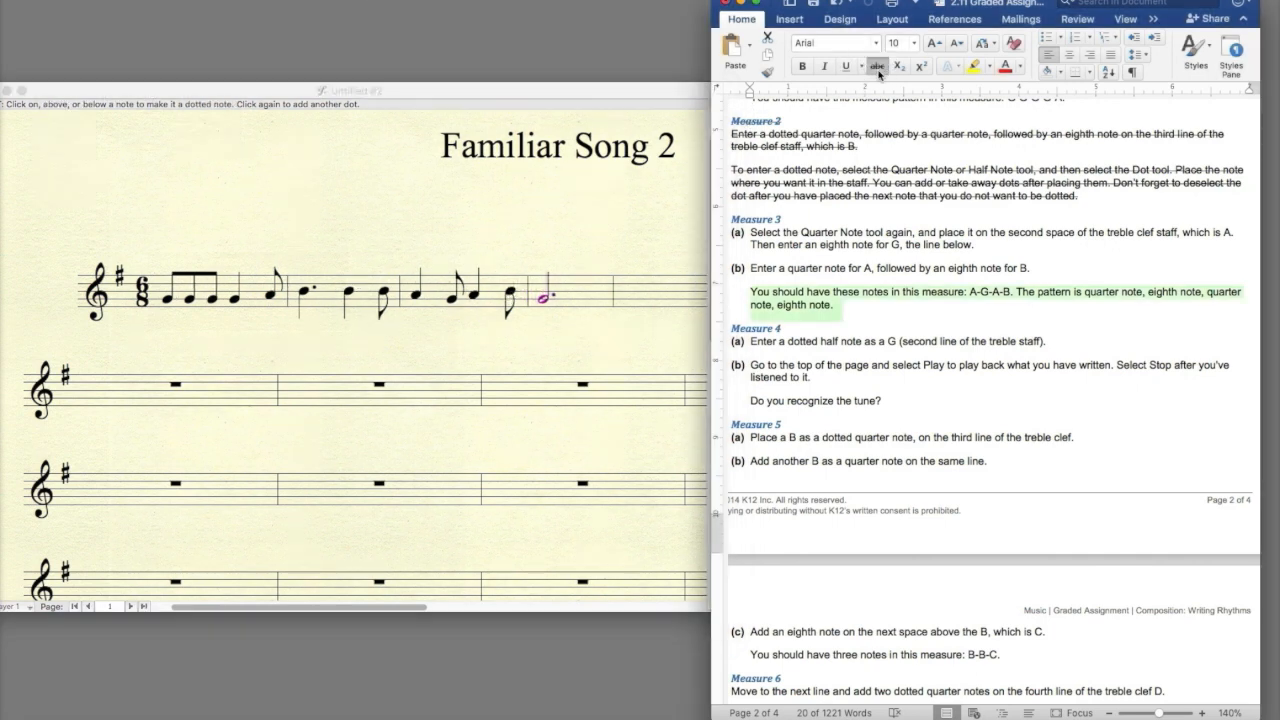
{"action": "left_click_drag", "start_coordinate": [731, 224], "coordinate": [1064, 268]}
{"action": "left_click", "coordinate": [878, 67]}
{"action": "scroll", "coordinate": [865, 305], "scroll_direction": "down", "scroll_amount": 3}
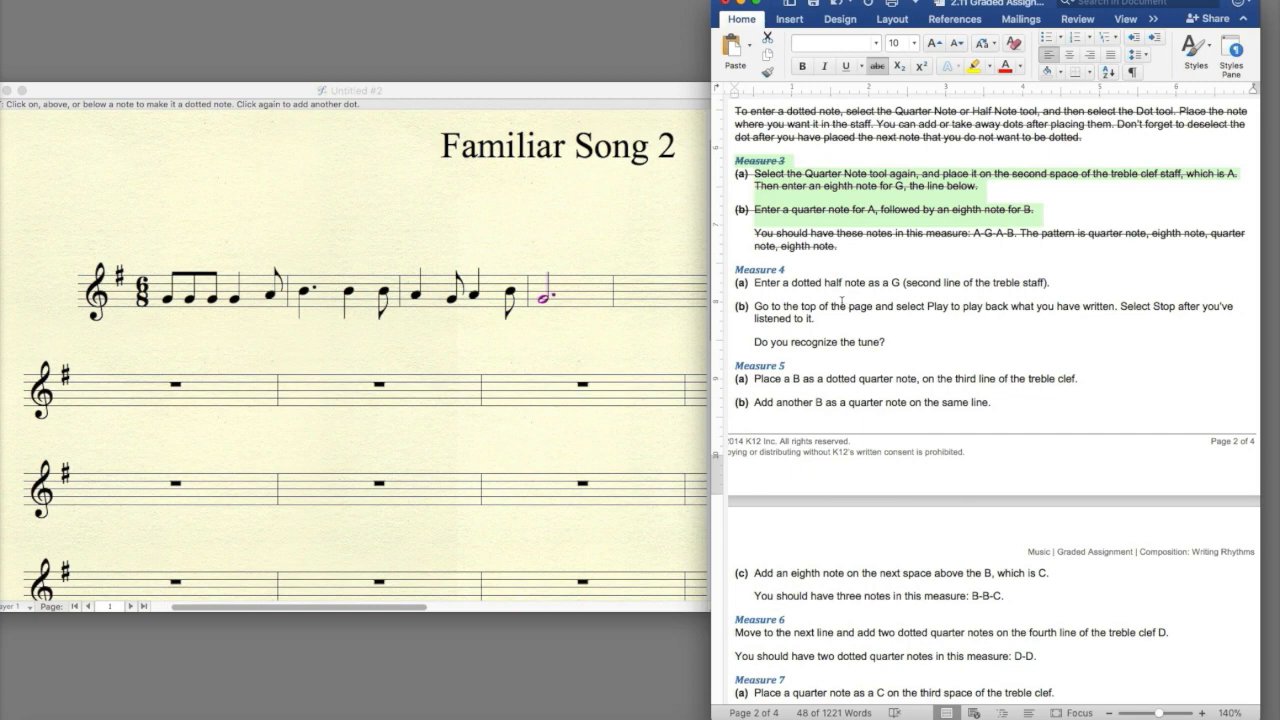
{"action": "left_click_drag", "start_coordinate": [736, 270], "coordinate": [889, 339]}
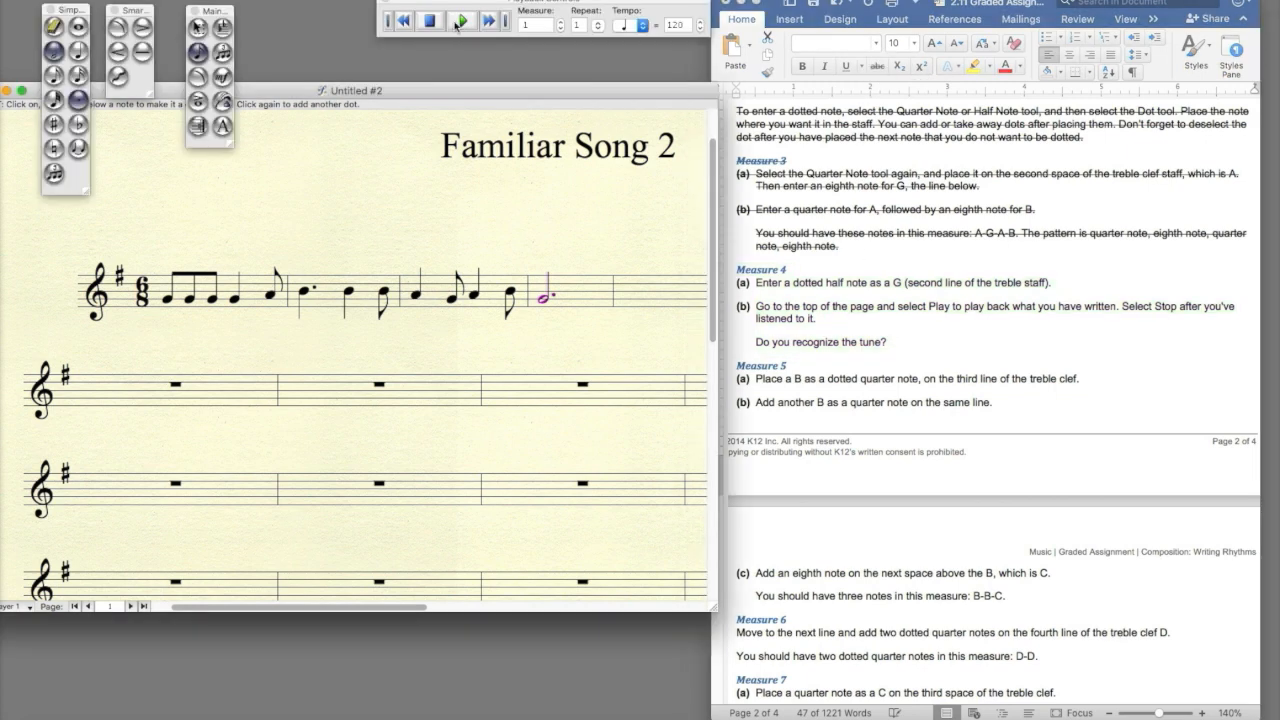
Play back the score through the fourth measure and stop the playback.
{"action": "left_click", "coordinate": [460, 22]}
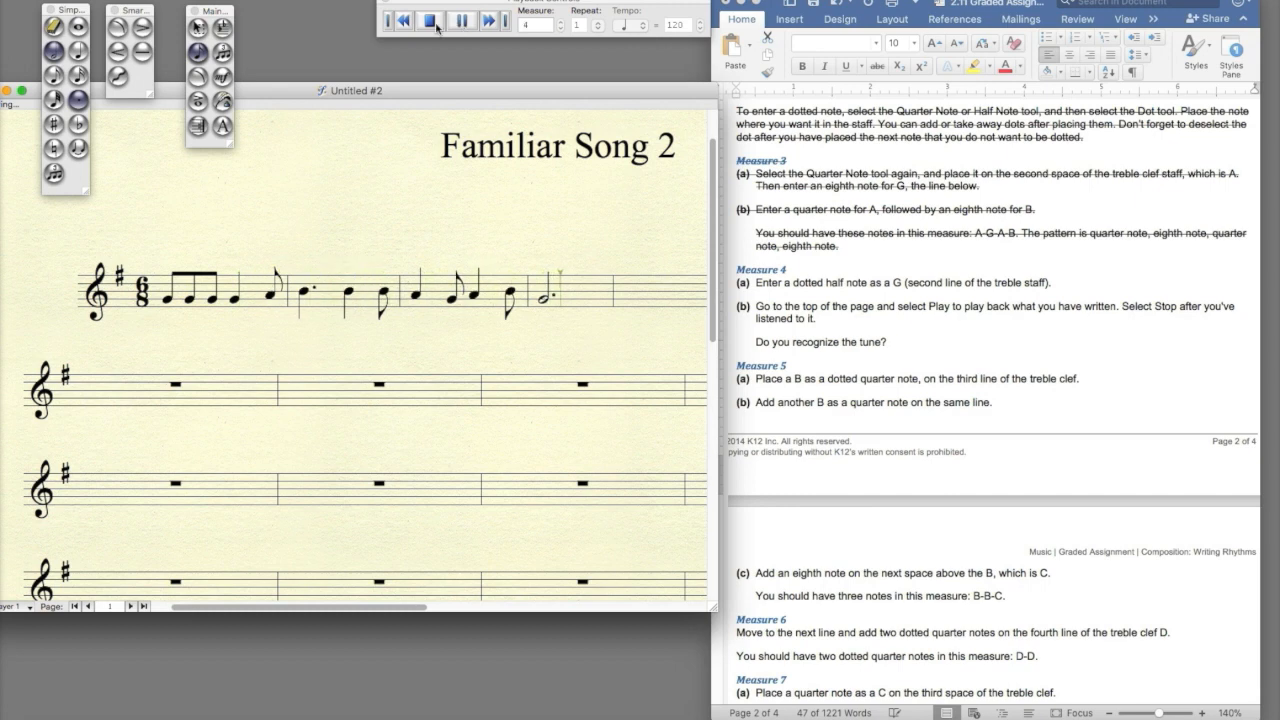
{"action": "left_click", "coordinate": [433, 21]}
{"action": "left_click", "coordinate": [434, 24]}
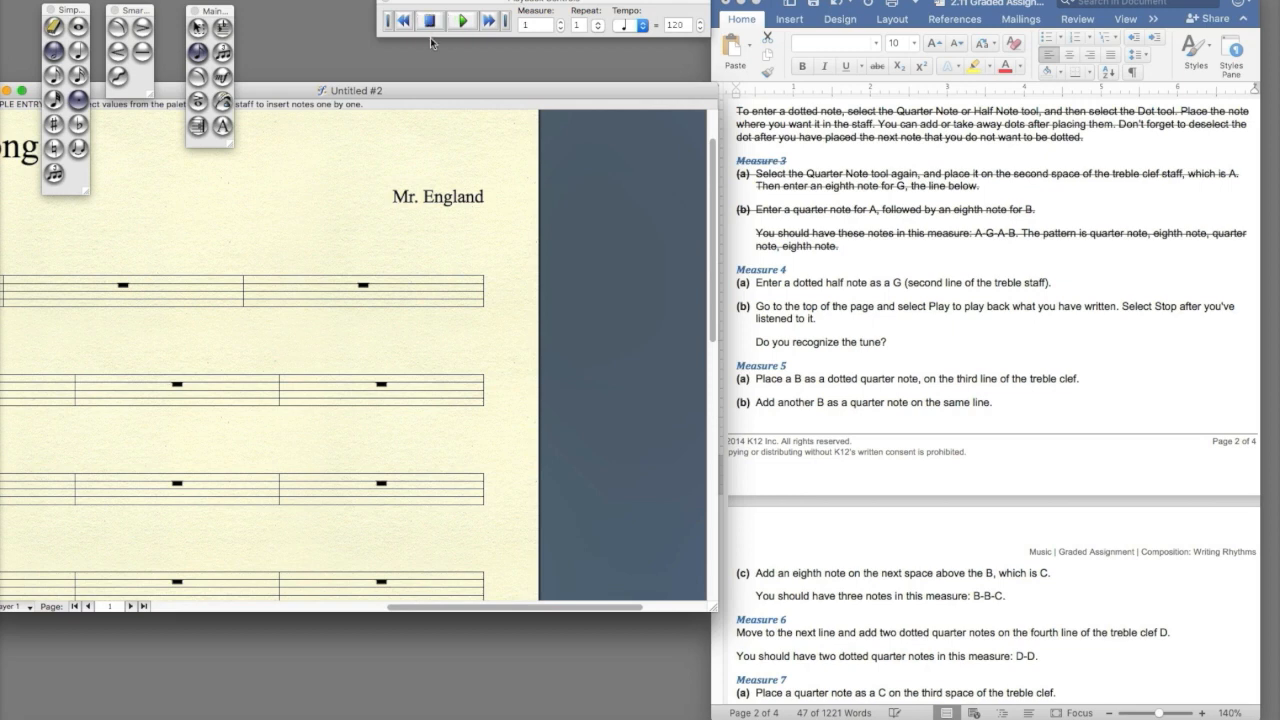
{"action": "scroll", "coordinate": [411, 208], "scroll_direction": "left", "scroll_amount": 5}
{"action": "scroll", "coordinate": [411, 220], "scroll_direction": "left", "scroll_amount": 12}
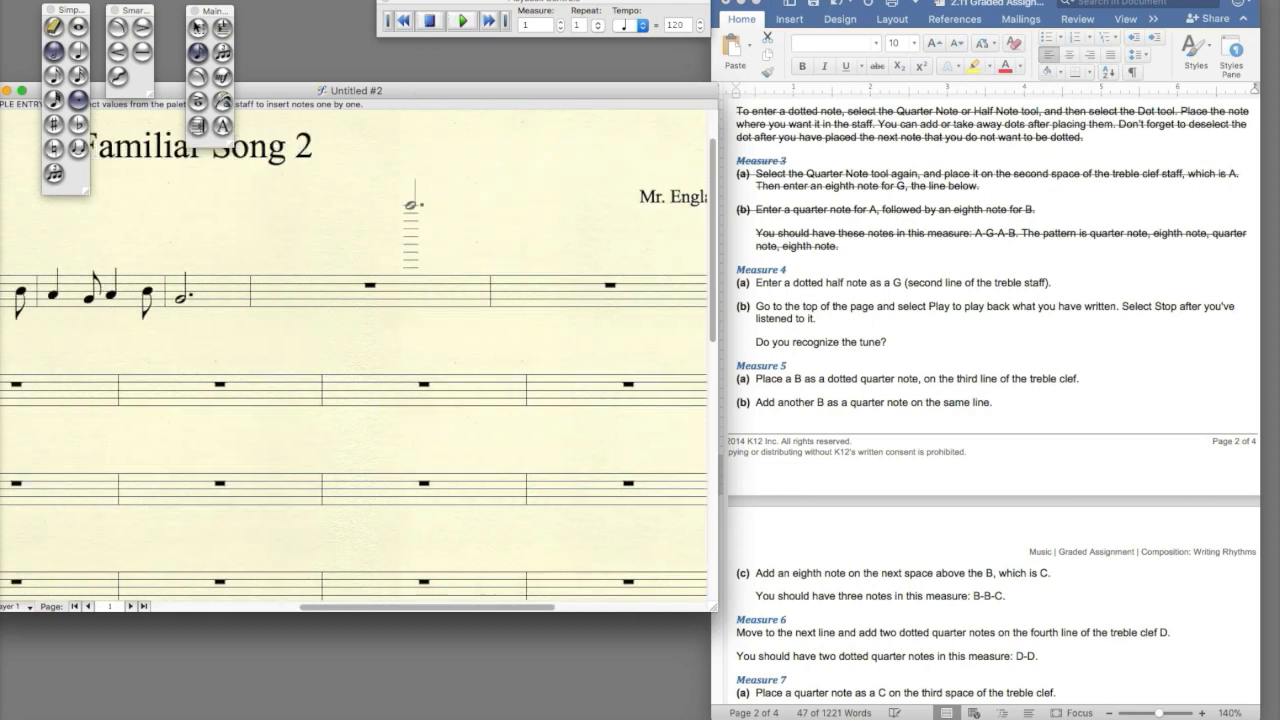
{"action": "scroll", "coordinate": [386, 370], "scroll_direction": "right", "scroll_amount": 4}
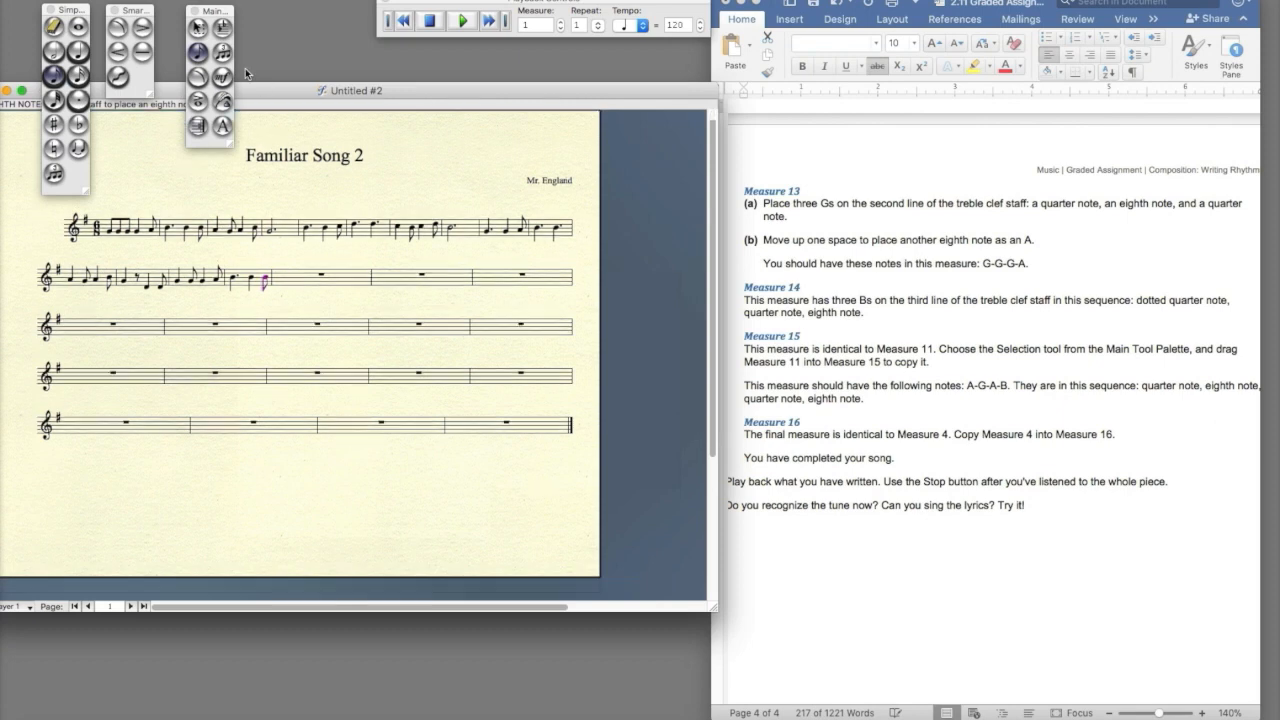
With the Selection tool, copy Measure 11, the first measure of the second staff, into the empty Measure 15.
{"action": "left_click", "coordinate": [198, 27]}
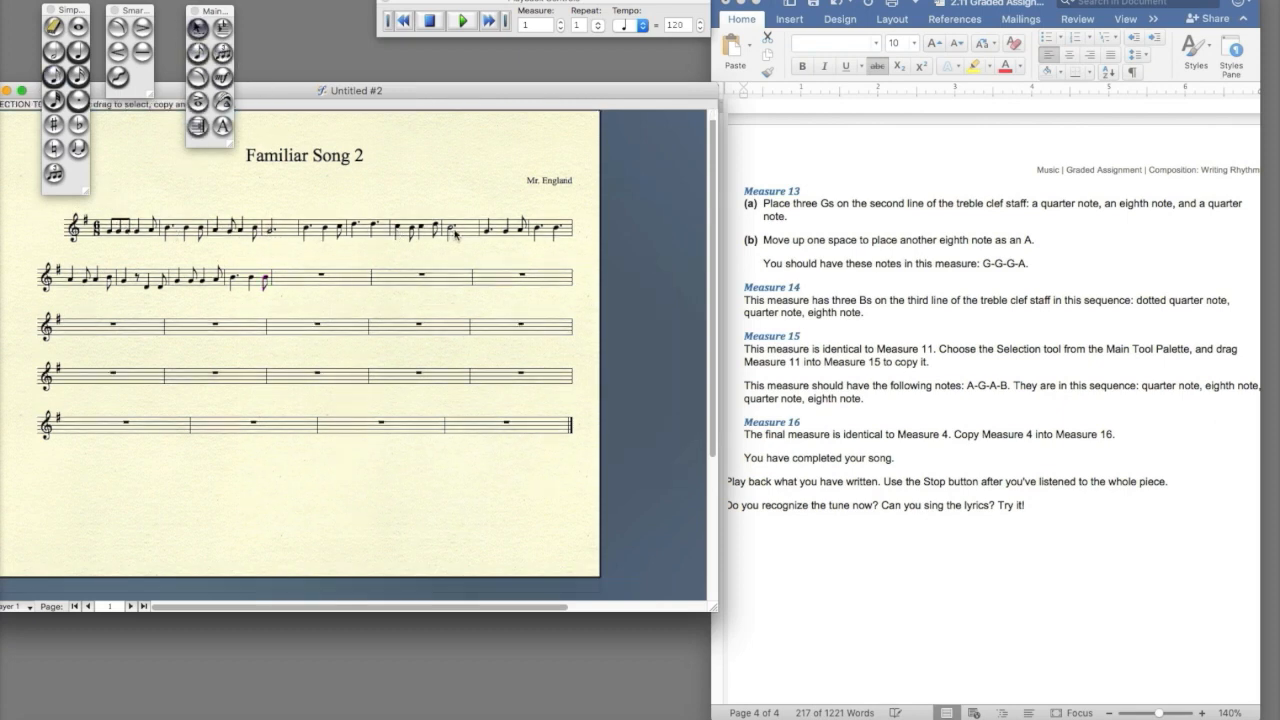
{"action": "left_click", "coordinate": [99, 282]}
{"action": "left_click_drag", "start_coordinate": [99, 282], "coordinate": [300, 280]}
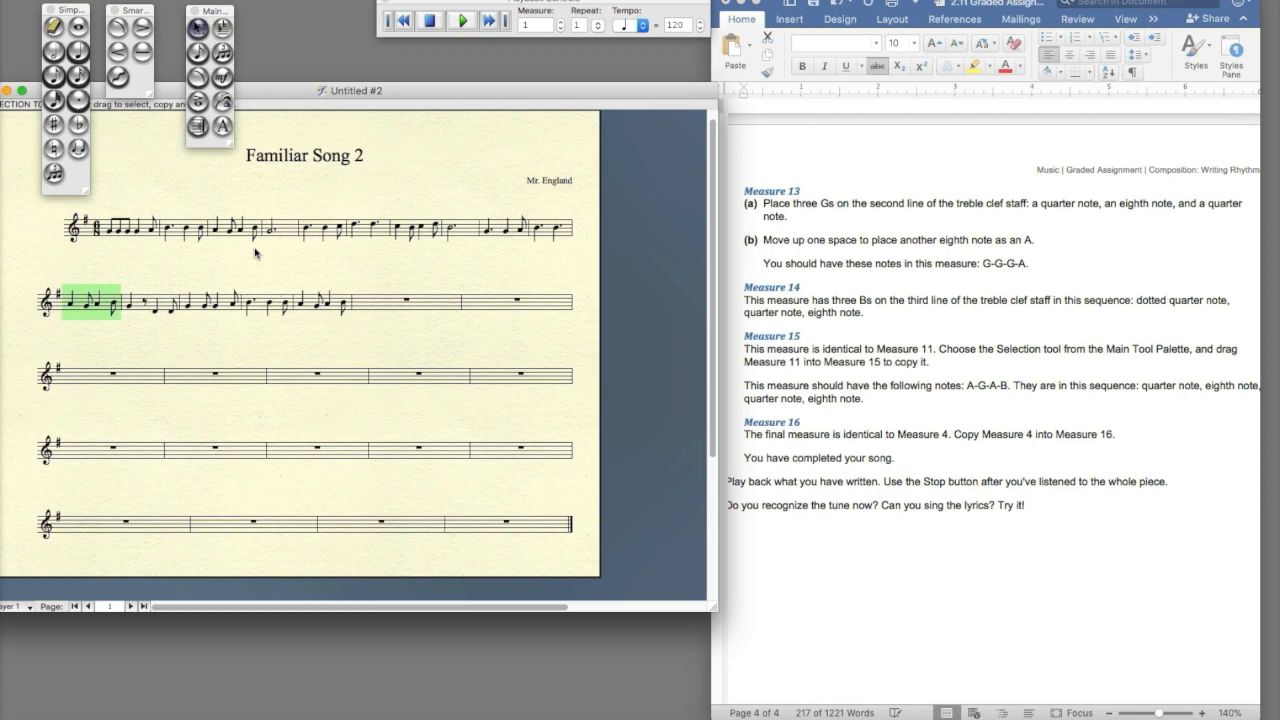
Copy Measure 4 from the first staff into the empty Measure 16 on the second staff.
{"action": "left_click", "coordinate": [281, 232]}
{"action": "left_click_drag", "start_coordinate": [281, 232], "coordinate": [358, 310]}
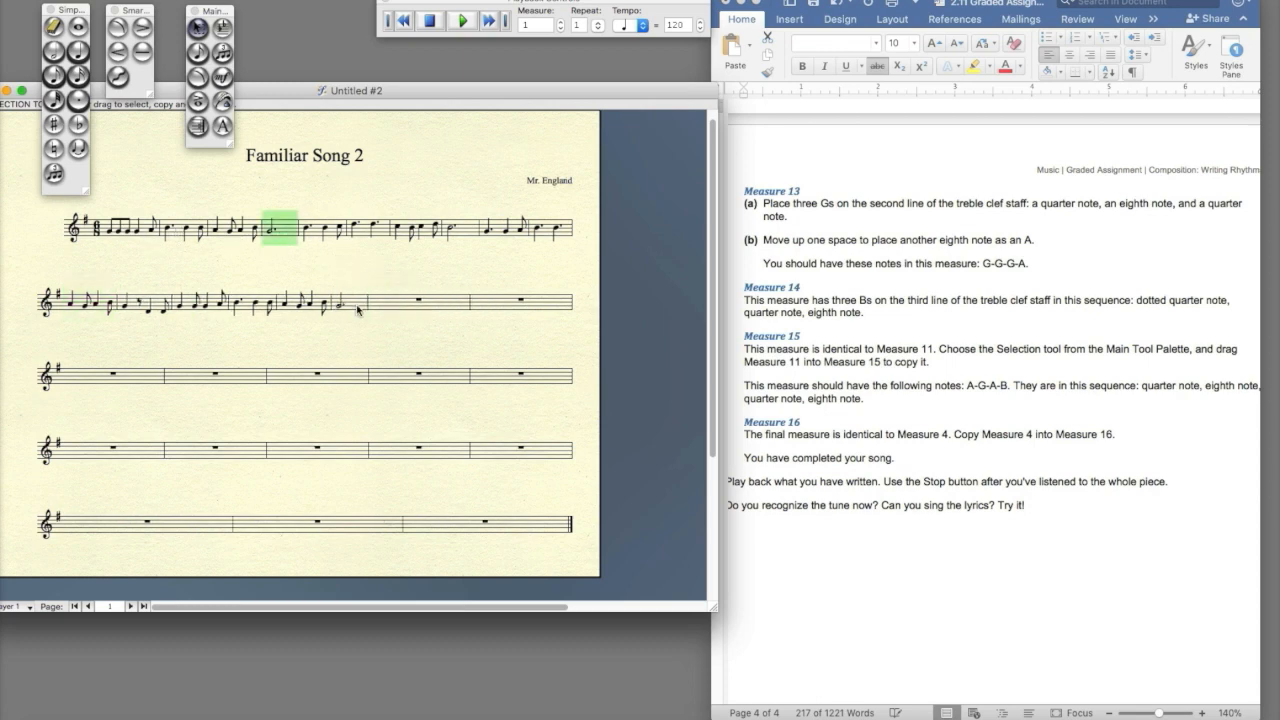
Play back the whole song from Measure 1 through Measure 16 and stop the playback.
{"action": "left_click", "coordinate": [427, 20]}
{"action": "left_click", "coordinate": [464, 21]}
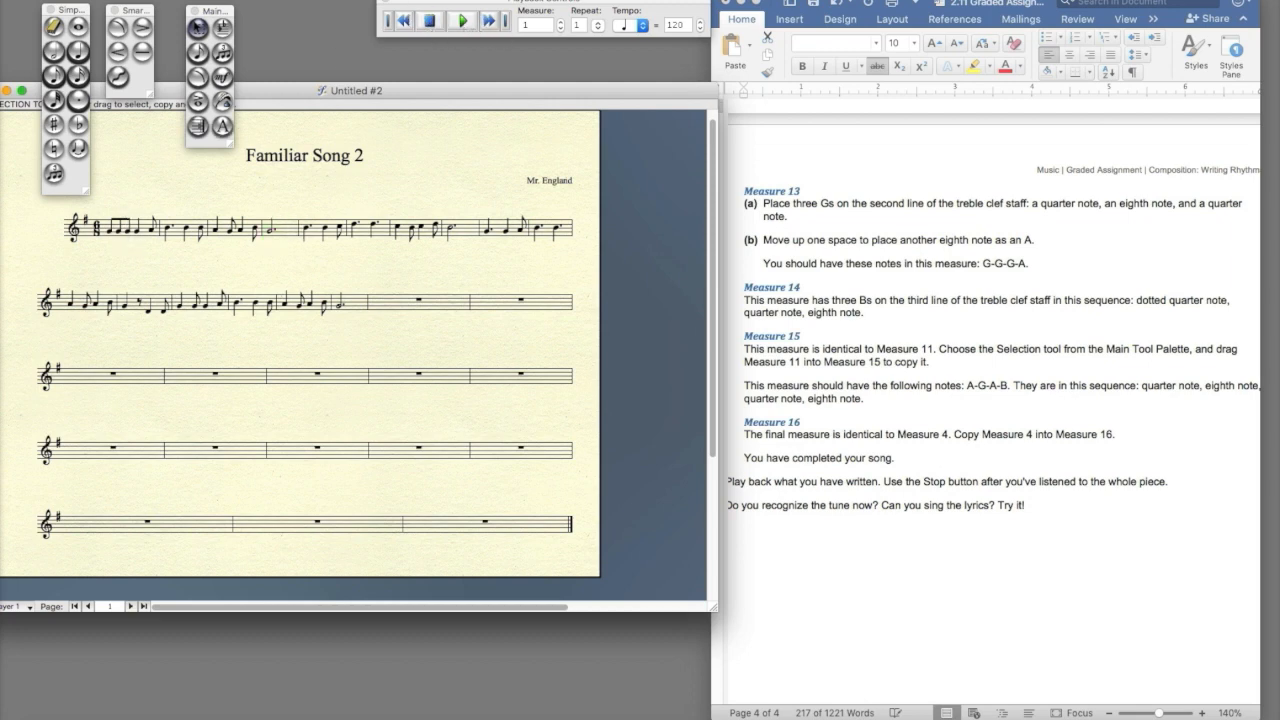
{"action": "left_click", "coordinate": [470, 26]}
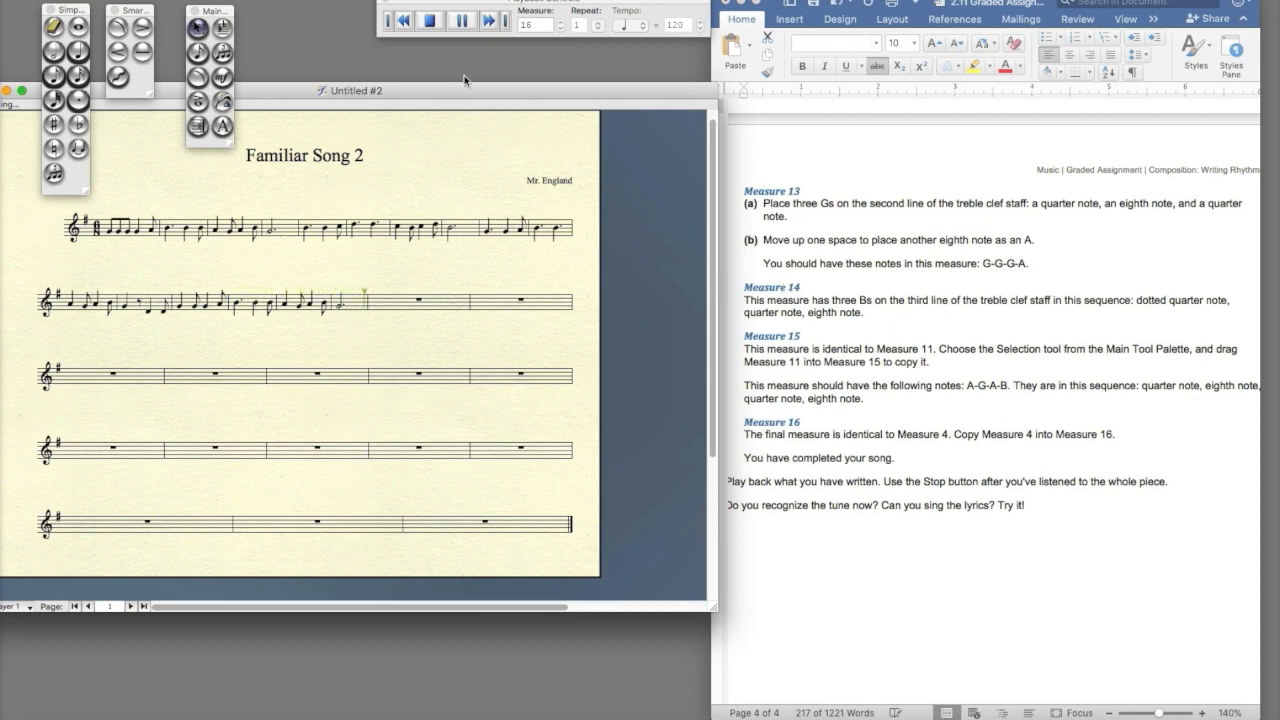
{"action": "left_click", "coordinate": [431, 30]}
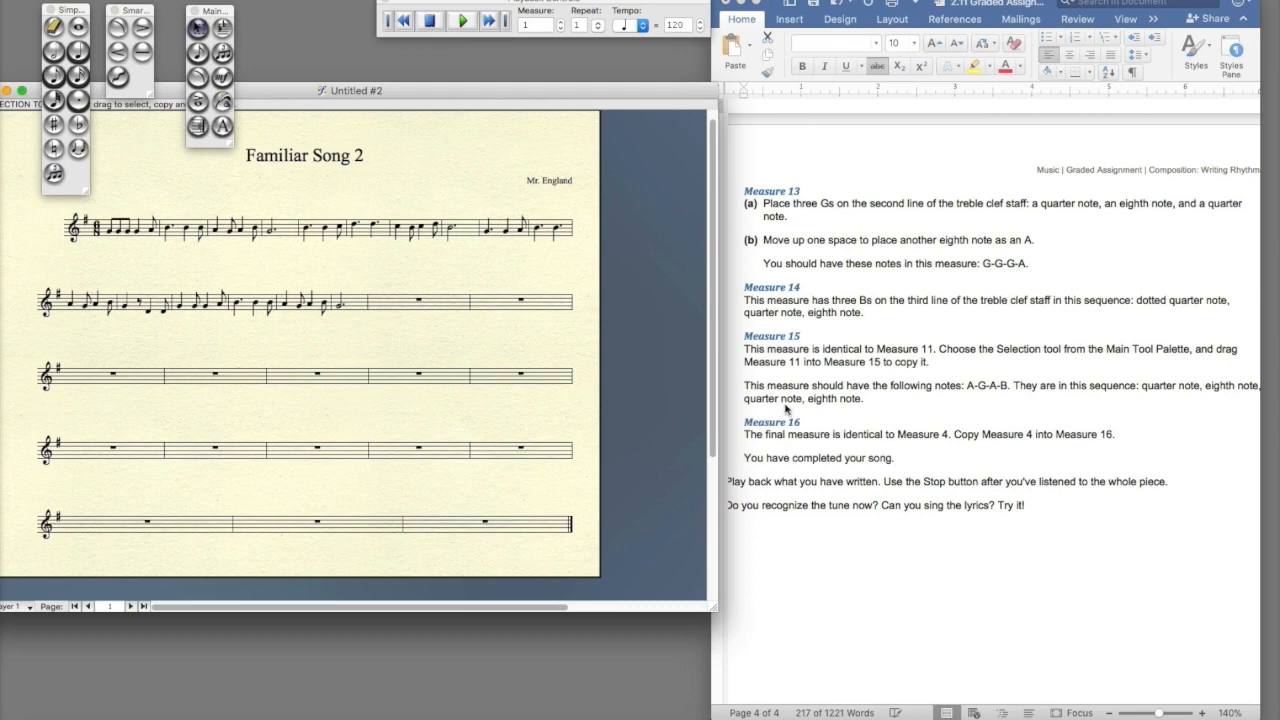
Set the playback tempo to 180, replay the song through Measure 16 at that speed and stop it.
{"action": "scroll", "coordinate": [786, 409], "scroll_direction": "down", "scroll_amount": 10}
{"action": "scroll", "coordinate": [597, 338], "scroll_direction": "down", "scroll_amount": 2}
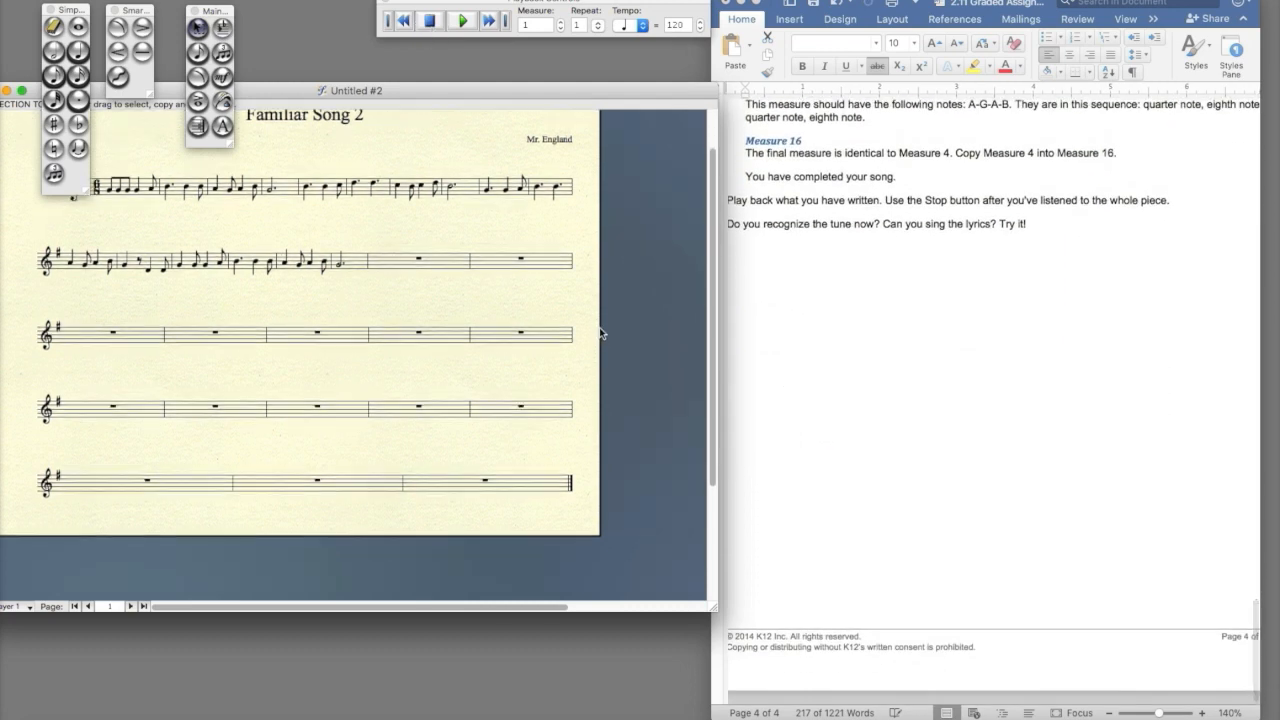
{"action": "left_click", "coordinate": [701, 22]}
{"action": "left_click", "coordinate": [701, 22]}
{"action": "left_click", "coordinate": [701, 22]}
{"action": "left_click", "coordinate": [701, 22]}
{"action": "left_click", "coordinate": [701, 22]}
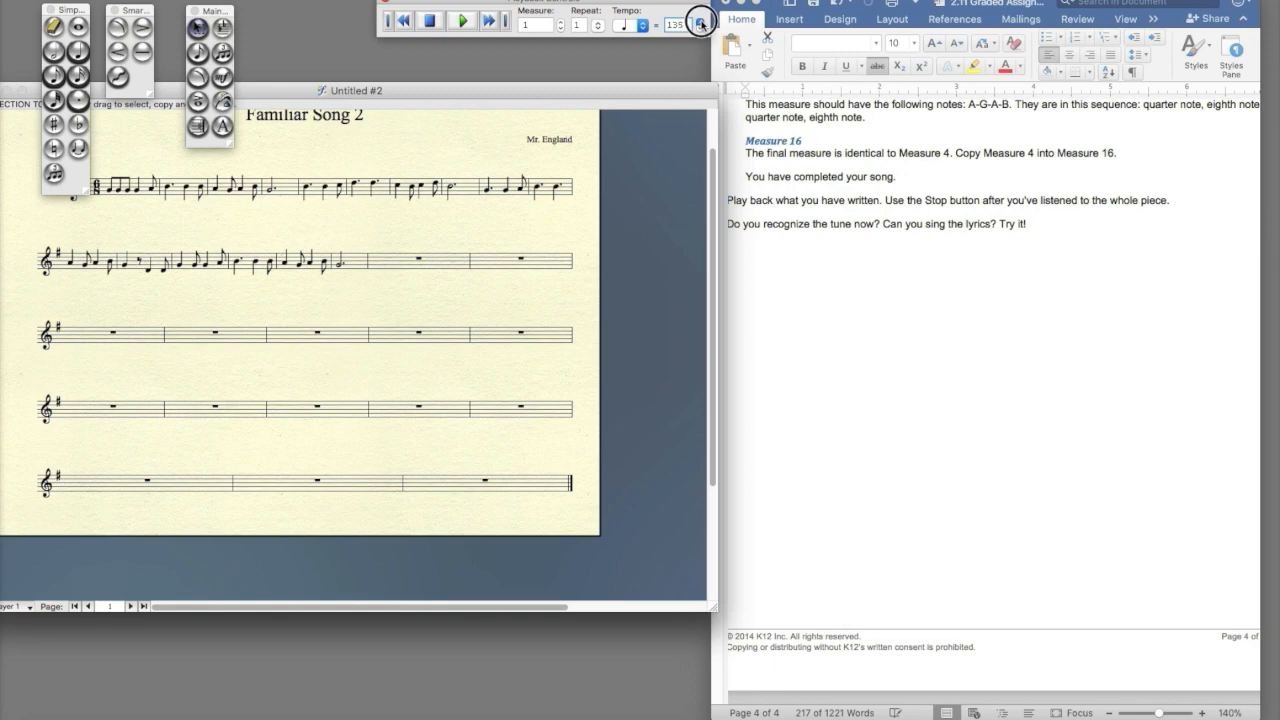
{"action": "left_click", "coordinate": [682, 27]}
{"action": "type", "text": "180"}
{"action": "left_click", "coordinate": [462, 20]}
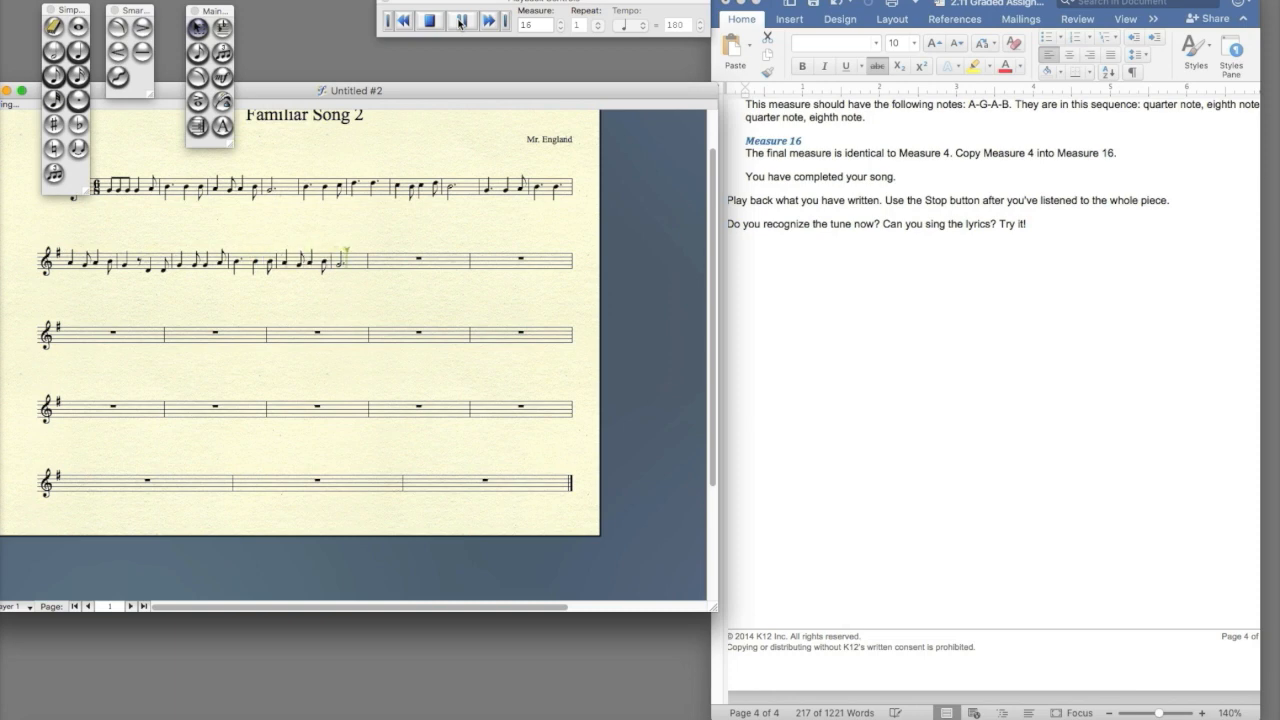
{"action": "left_click", "coordinate": [429, 20]}
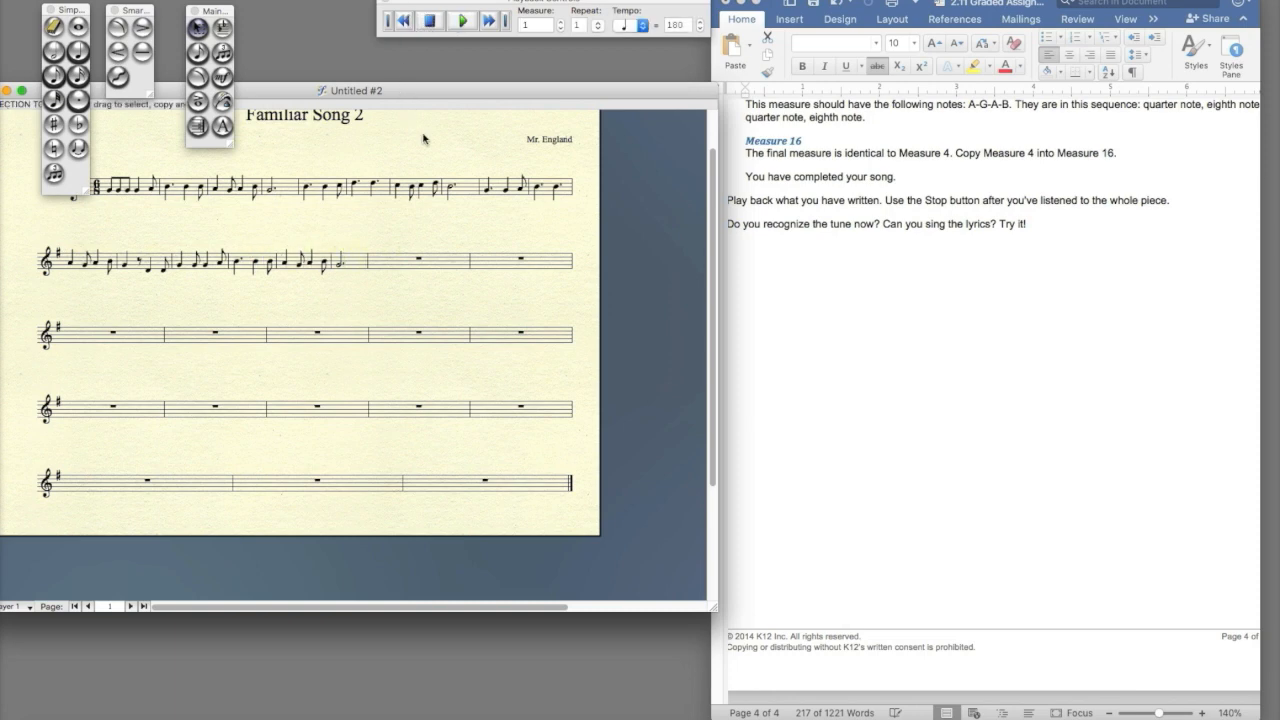
{"action": "scroll", "coordinate": [439, 177], "scroll_direction": "up", "scroll_amount": 3}
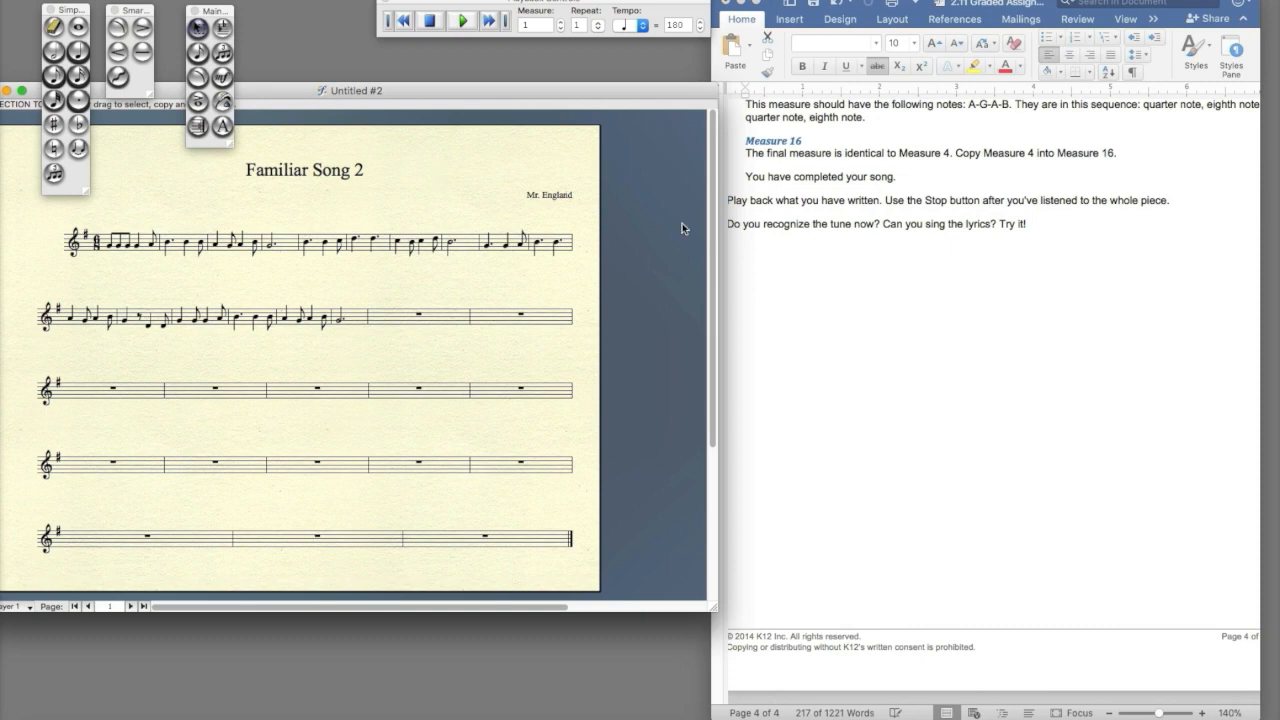
{"action": "scroll", "coordinate": [907, 305], "scroll_direction": "left", "scroll_amount": 3}
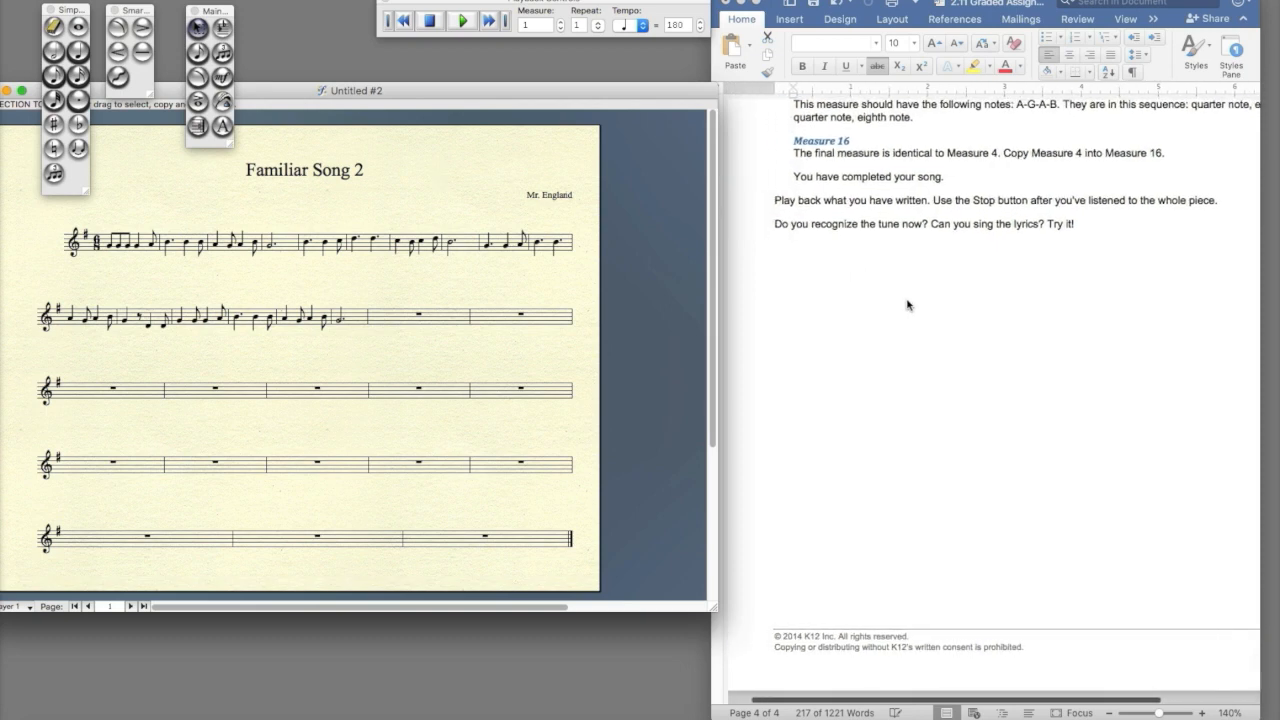
{"action": "scroll", "coordinate": [907, 305], "scroll_direction": "up", "scroll_amount": 5}
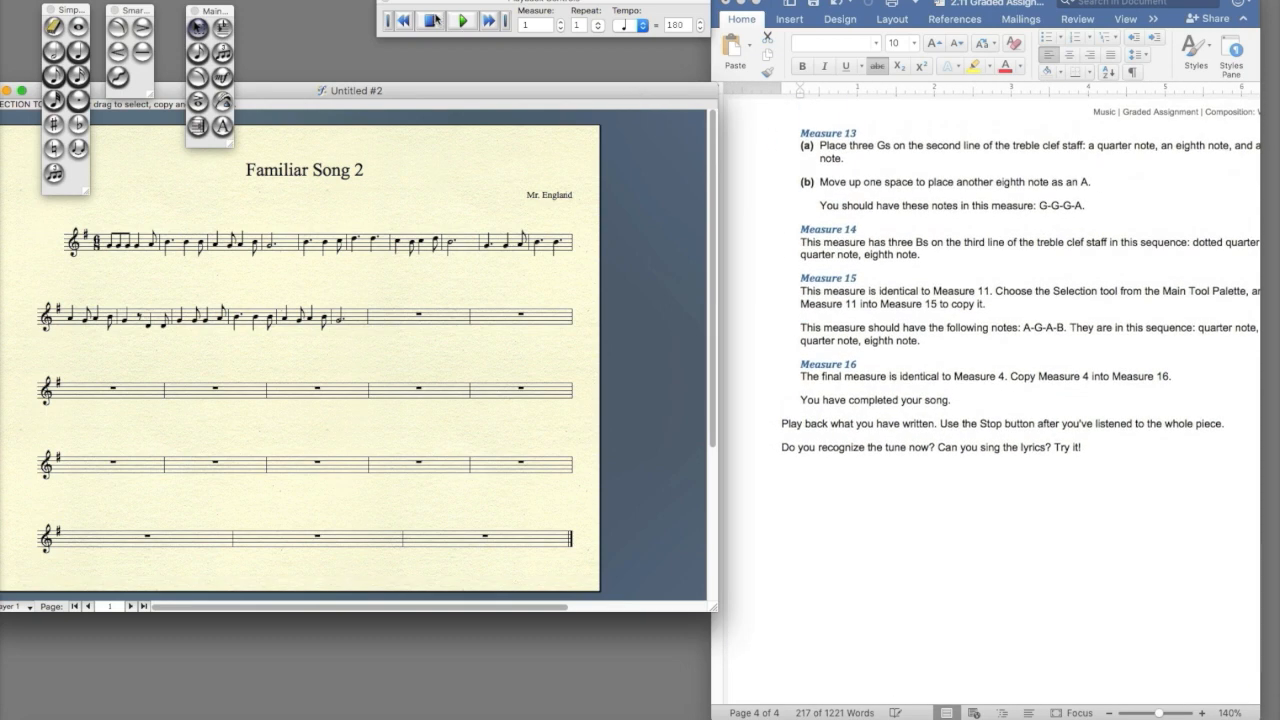
{"action": "left_click", "coordinate": [432, 20]}
{"action": "left_click", "coordinate": [646, 1]}
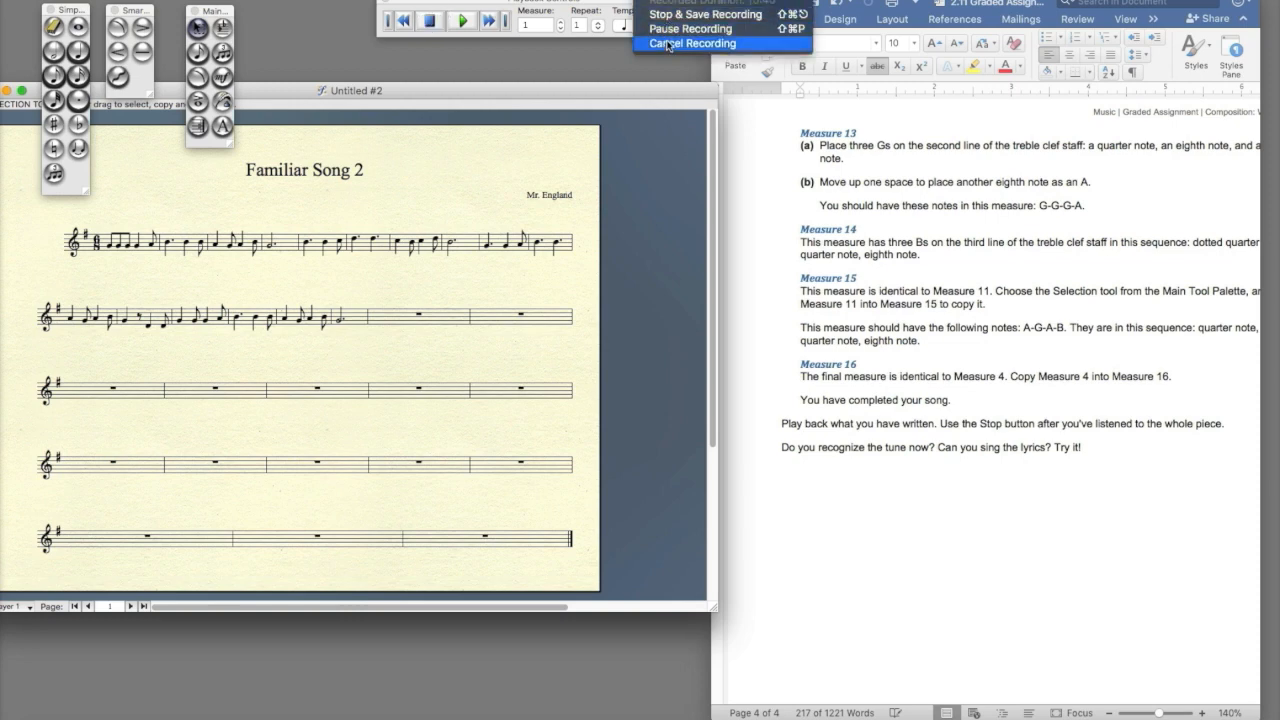